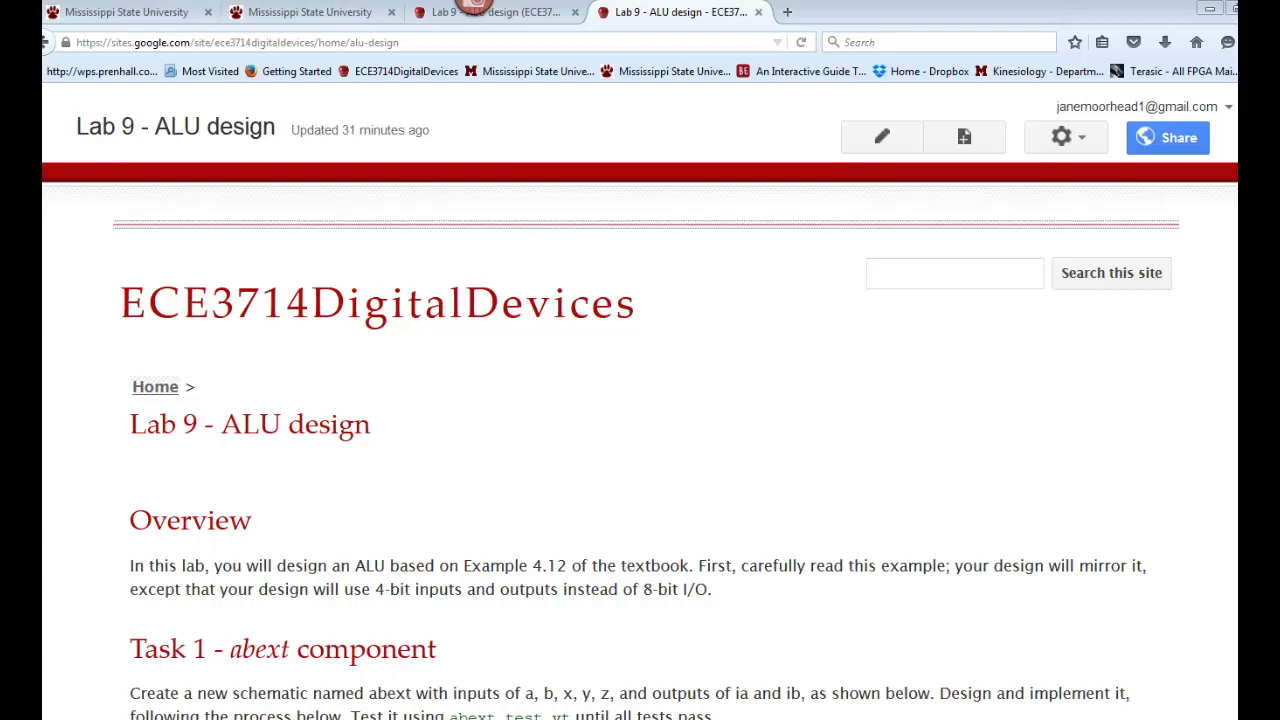
- Open the recent presentation Lab9 ALU Design.pptx in PowerPoint and go to its Lab 9 title slide
{"action": "key", "text": "super"}
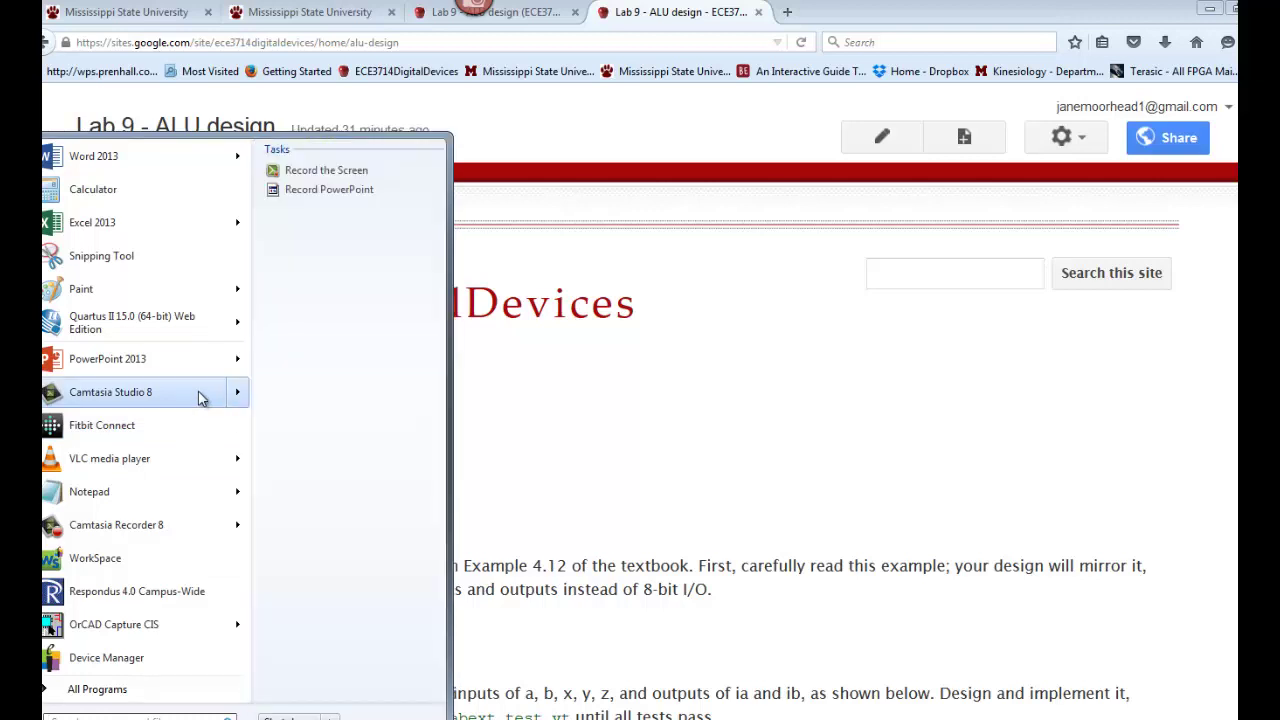
{"action": "mouse_move", "coordinate": [195, 367]}
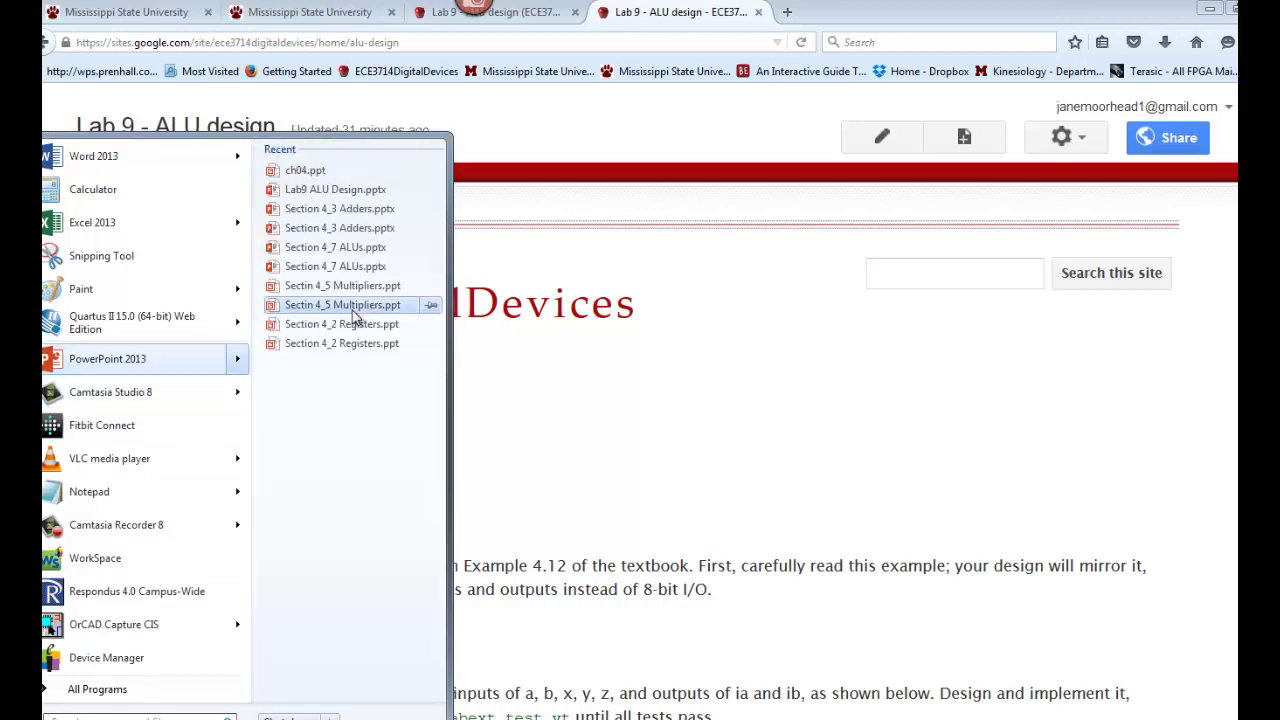
{"action": "left_click", "coordinate": [345, 190]}
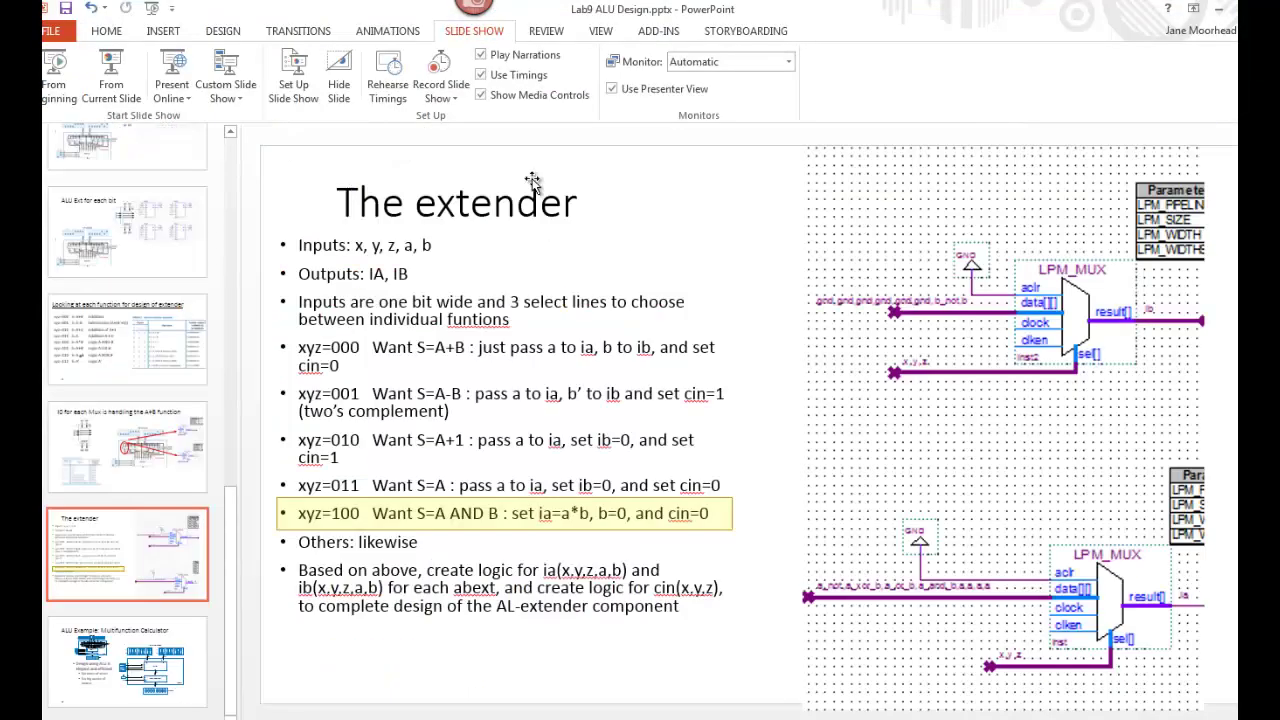
{"action": "left_click", "coordinate": [230, 132]}
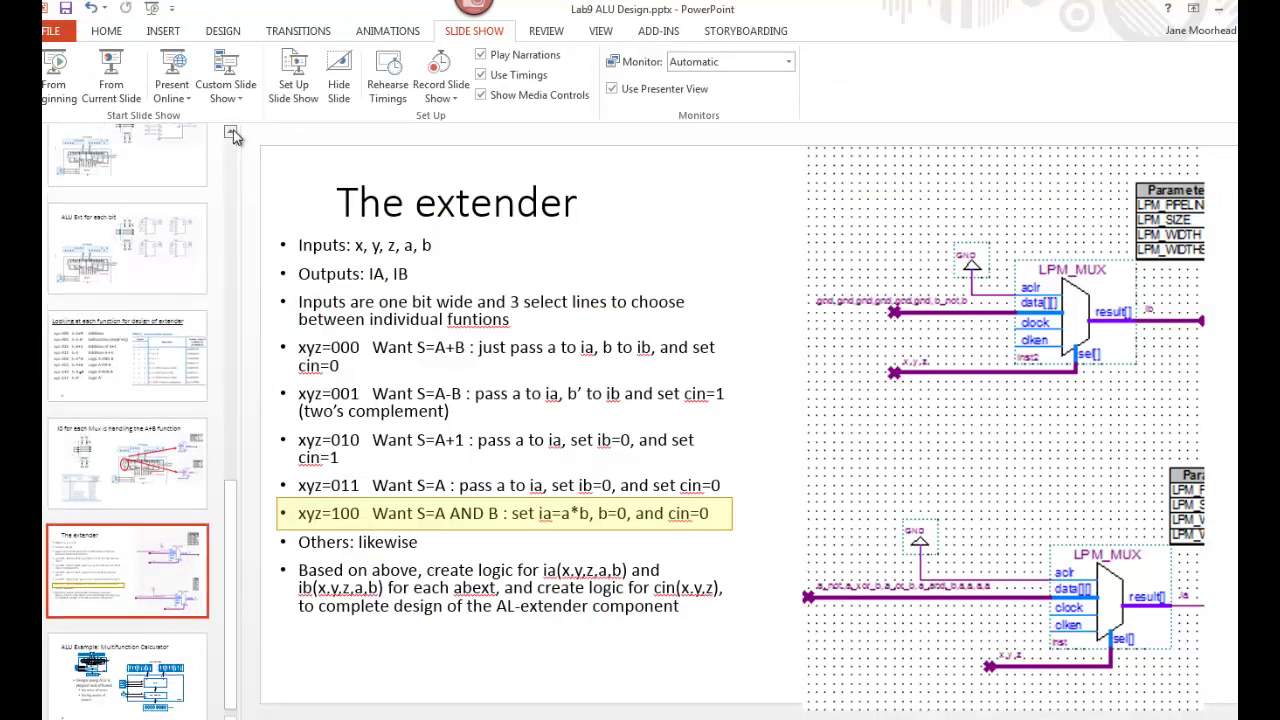
{"action": "scroll", "coordinate": [230, 135], "scroll_direction": "up", "scroll_amount": 3}
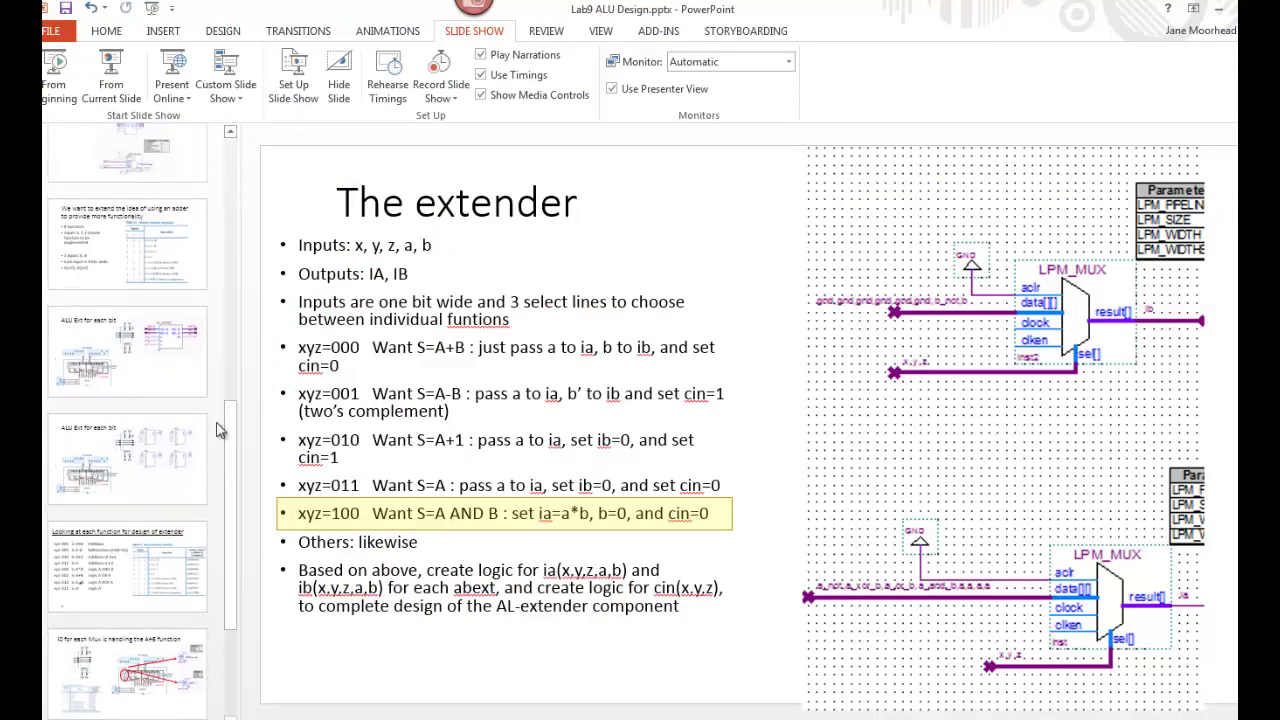
{"action": "left_click_drag", "start_coordinate": [225, 425], "coordinate": [183, 167]}
{"action": "left_click", "coordinate": [152, 188]}
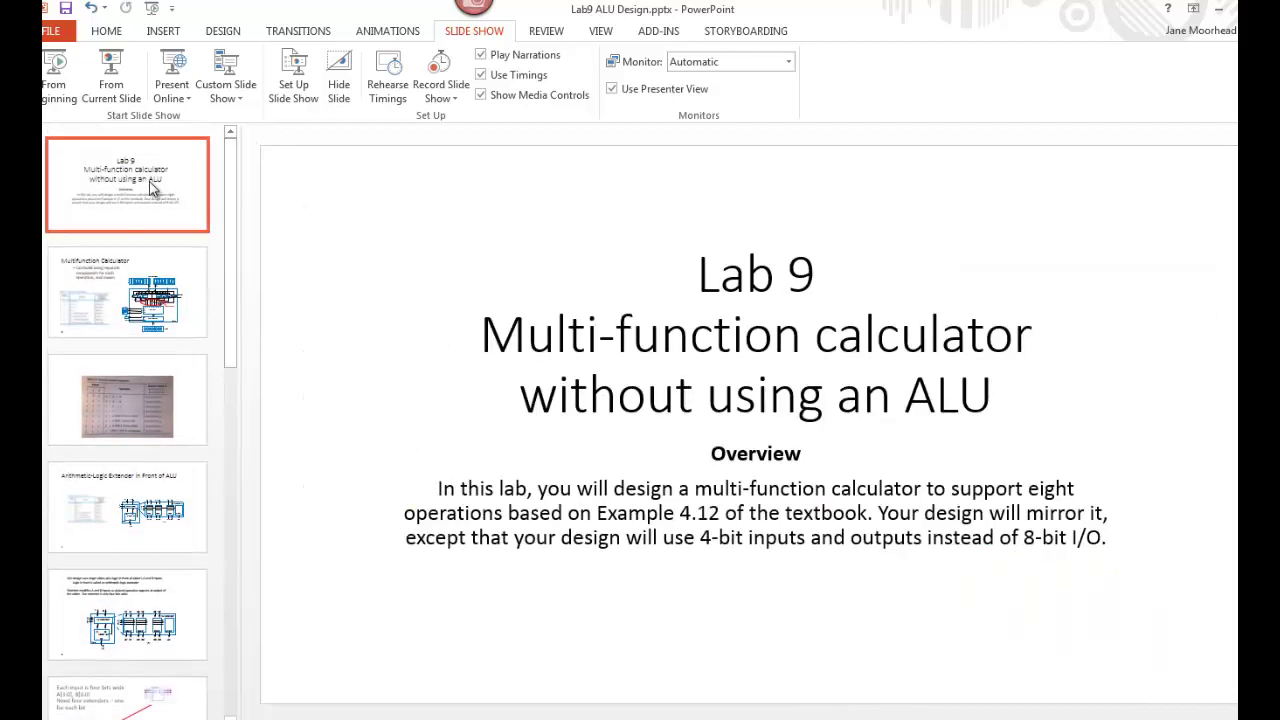
- Review slides 2 to 6, from the Multifunction Calculator to the four one-bit extenders feeding the AL_extender
{"action": "left_click", "coordinate": [138, 318]}
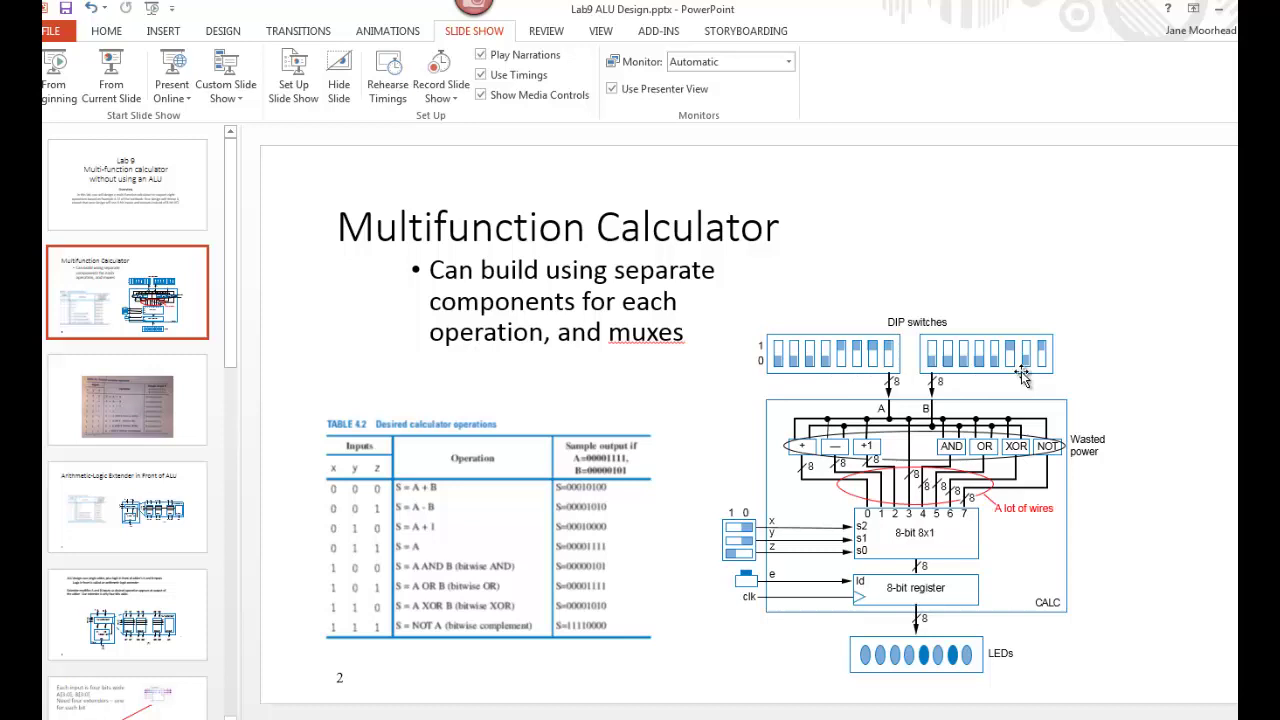
{"action": "left_click", "coordinate": [82, 418]}
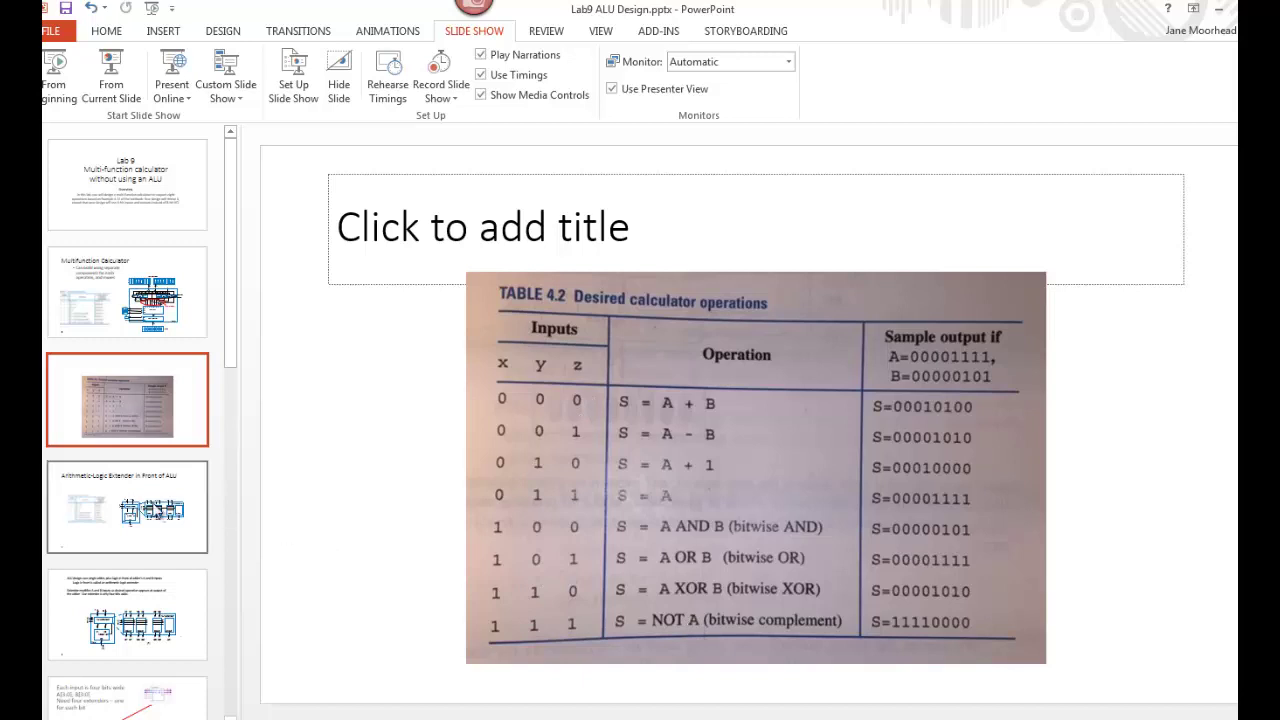
{"action": "left_click", "coordinate": [150, 510]}
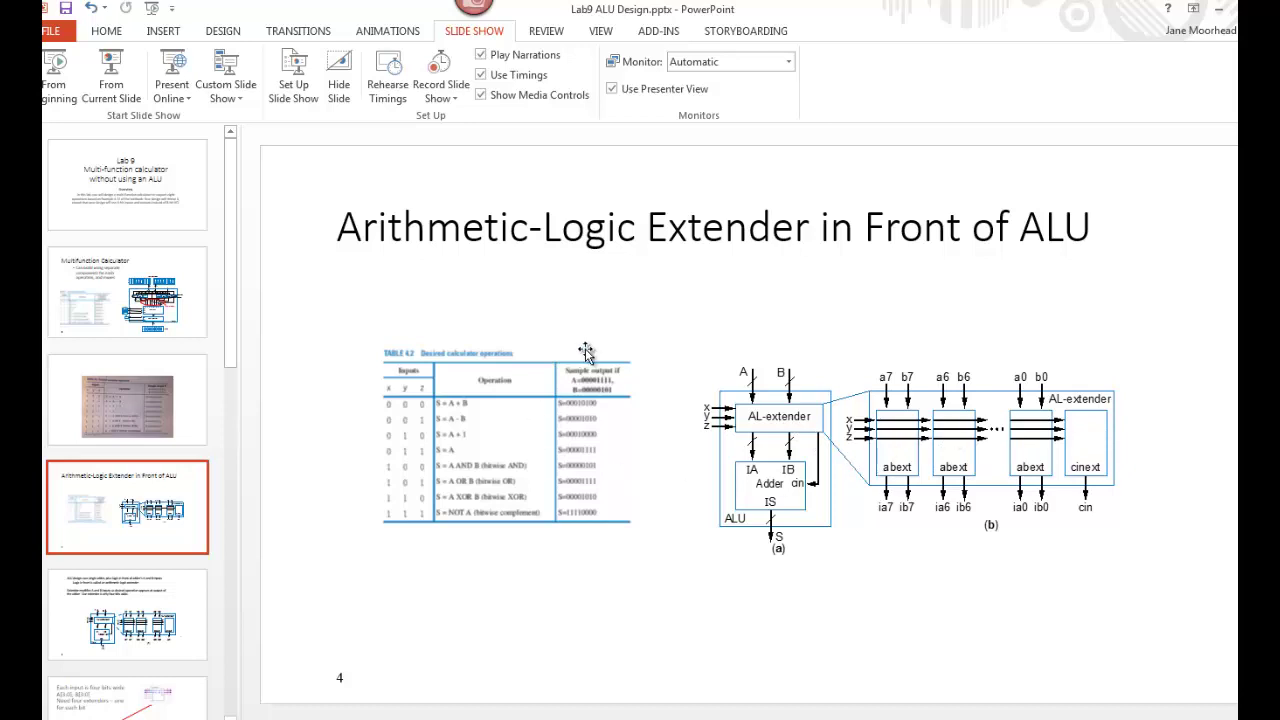
{"action": "left_click", "coordinate": [119, 622]}
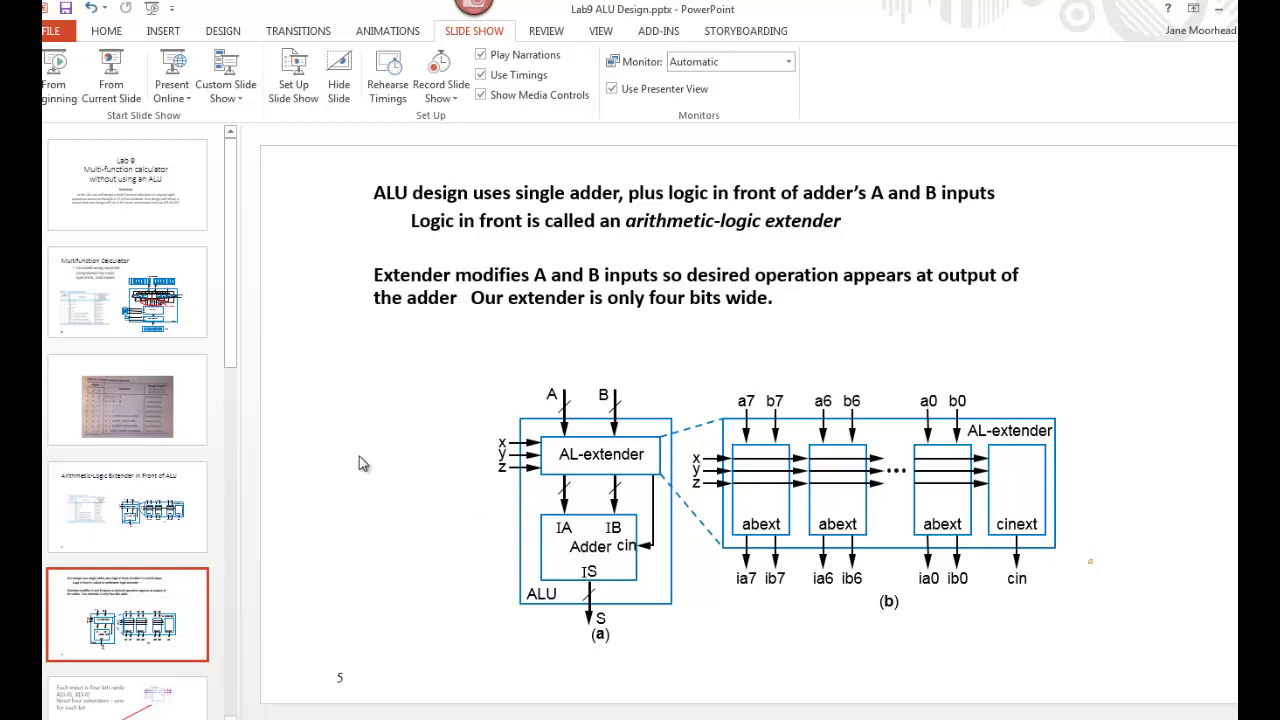
{"action": "left_click", "coordinate": [128, 692]}
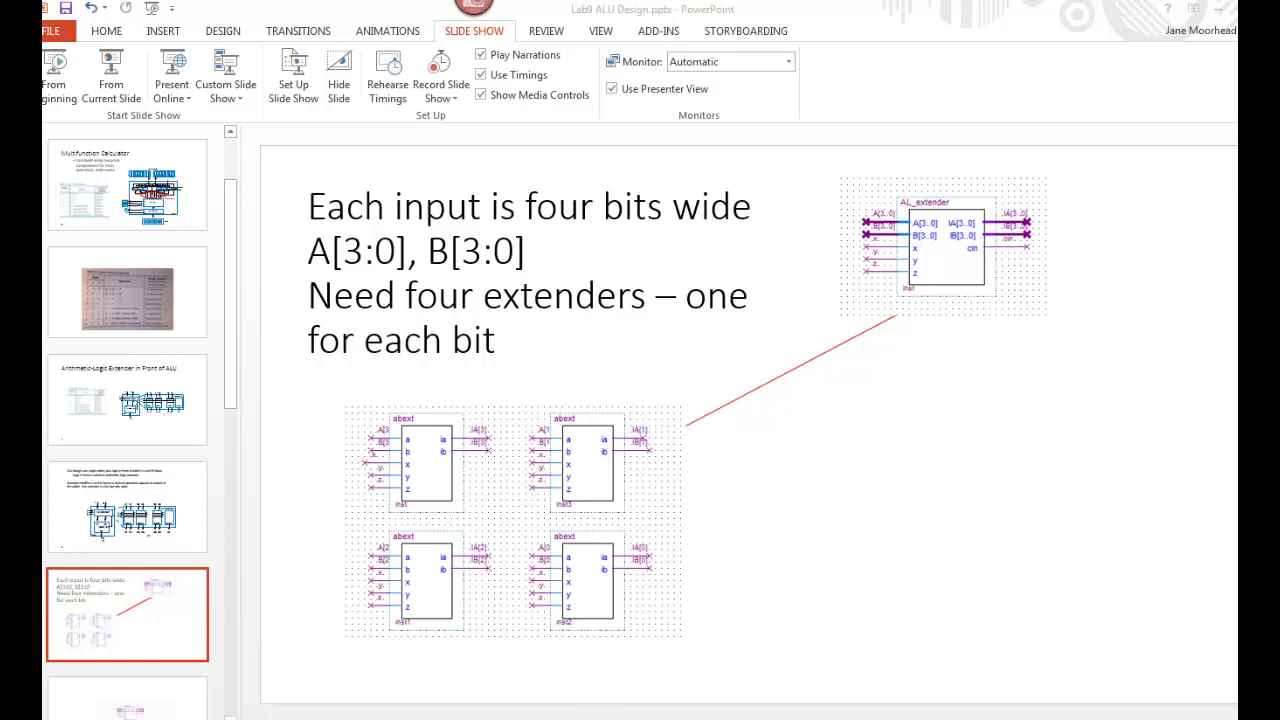
- Switch to the Lab 9 - ALU design page in the browser and read through its tasks, ending at the Task 1 abext component
{"action": "key", "text": "alt+Tab"}
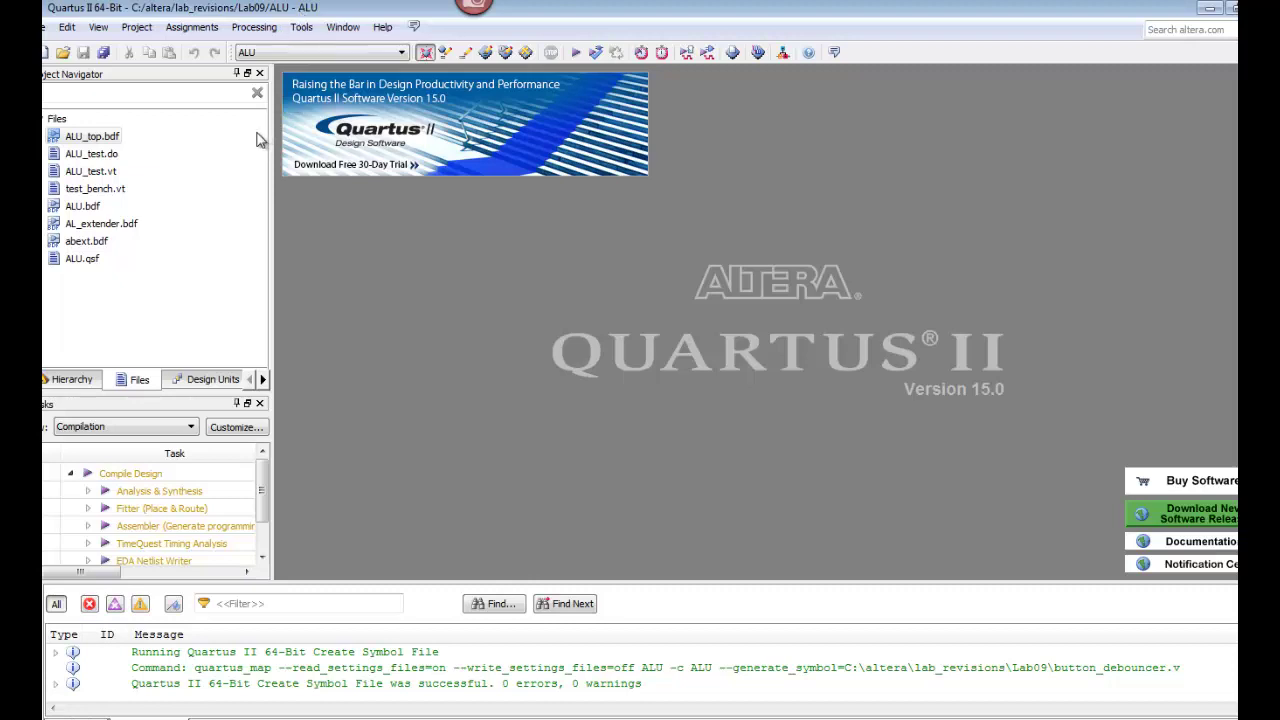
{"action": "key", "text": "alt+Tab"}
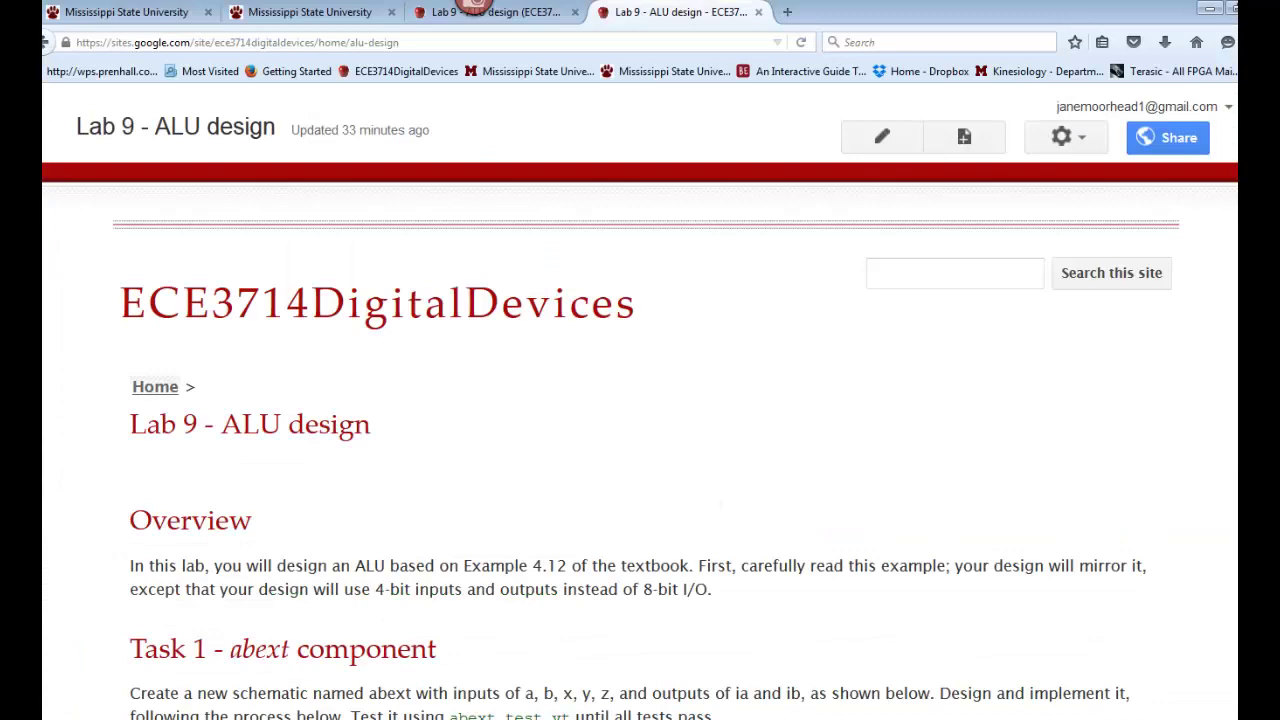
{"action": "scroll", "coordinate": [640, 400], "scroll_direction": "down", "scroll_amount": 20}
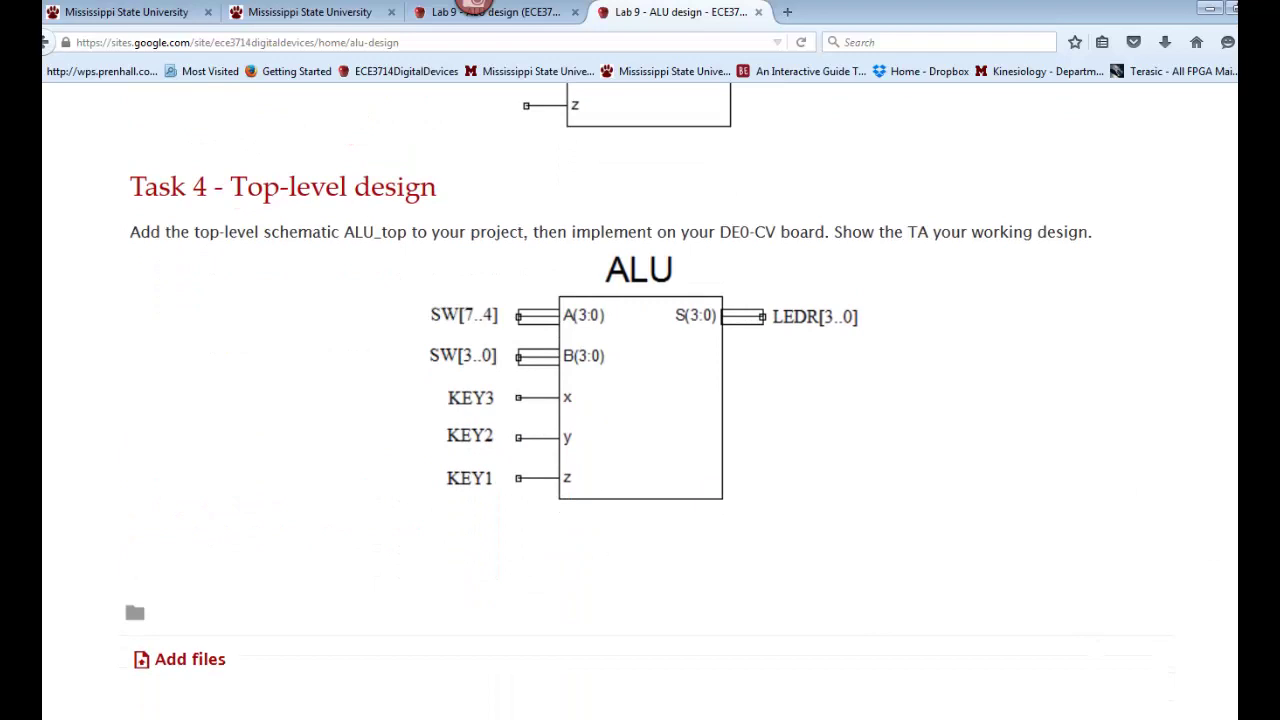
{"action": "scroll", "coordinate": [640, 400], "scroll_direction": "up", "scroll_amount": 20}
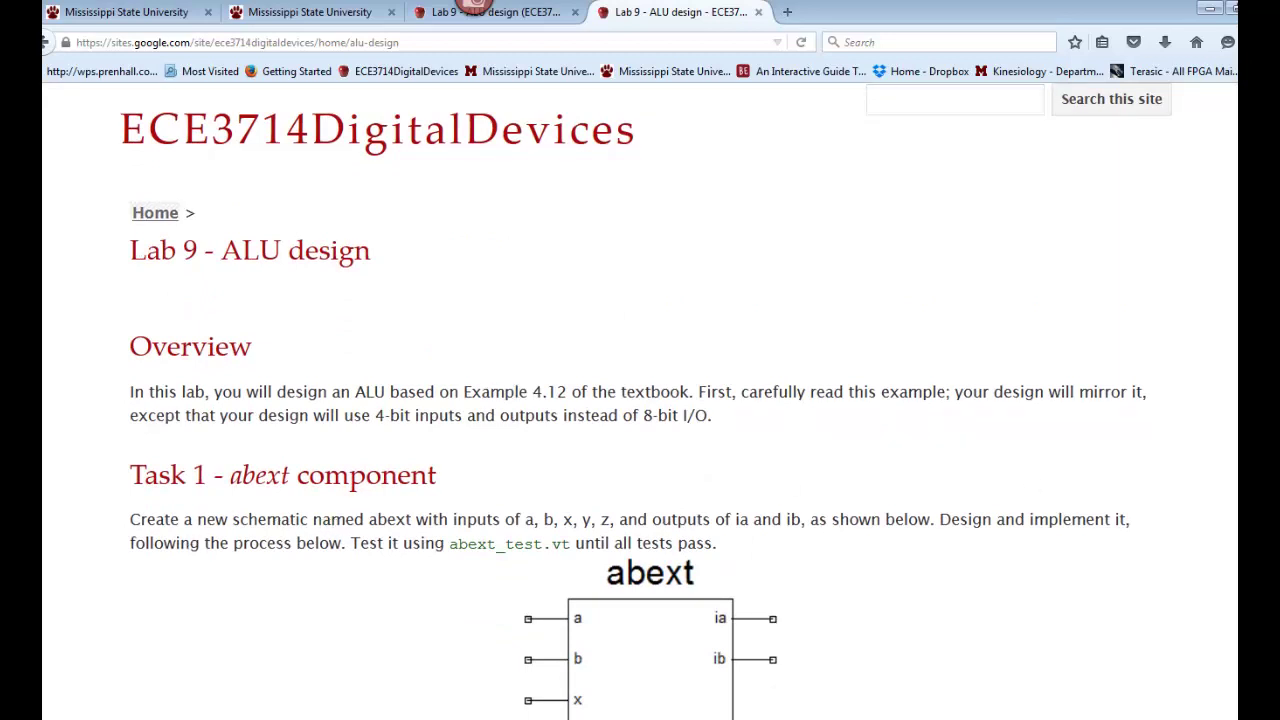
{"action": "scroll", "coordinate": [213, 307], "scroll_direction": "down", "scroll_amount": 3}
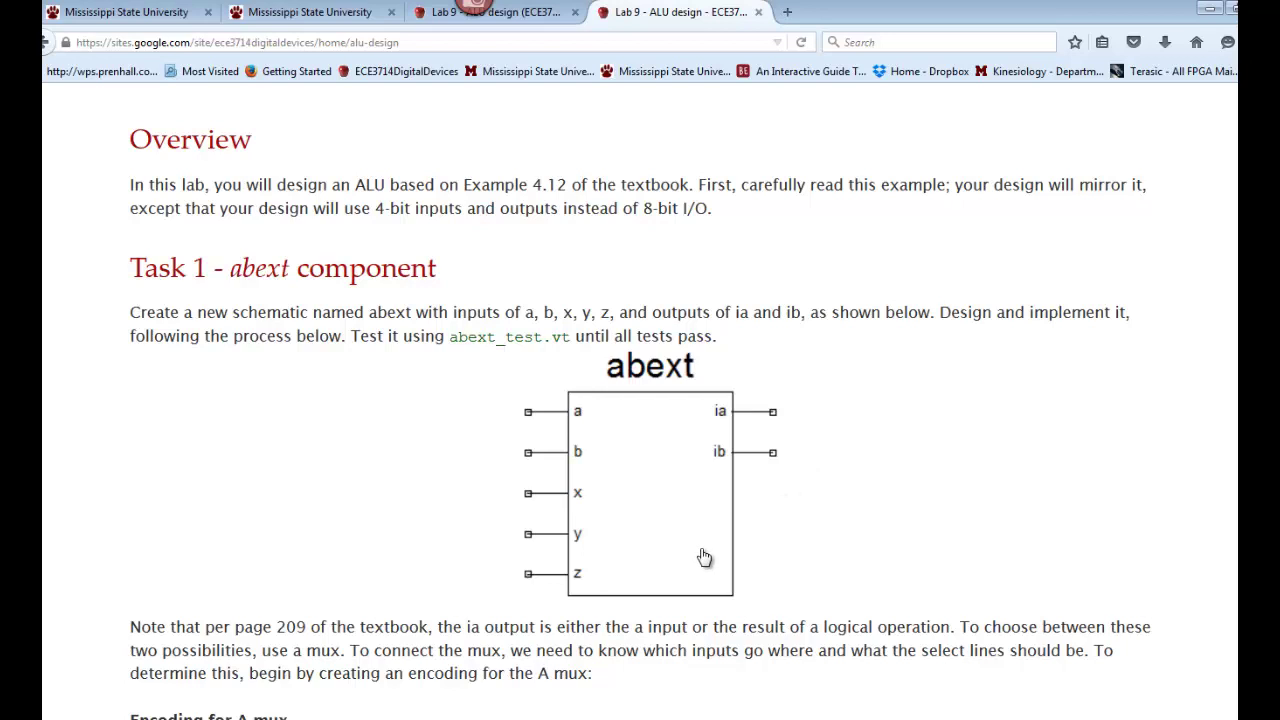
- Switch back to the PowerPoint presentation and review the following slides through "Looking at each function for design of extender"
{"action": "mouse_move", "coordinate": [412, 719]}
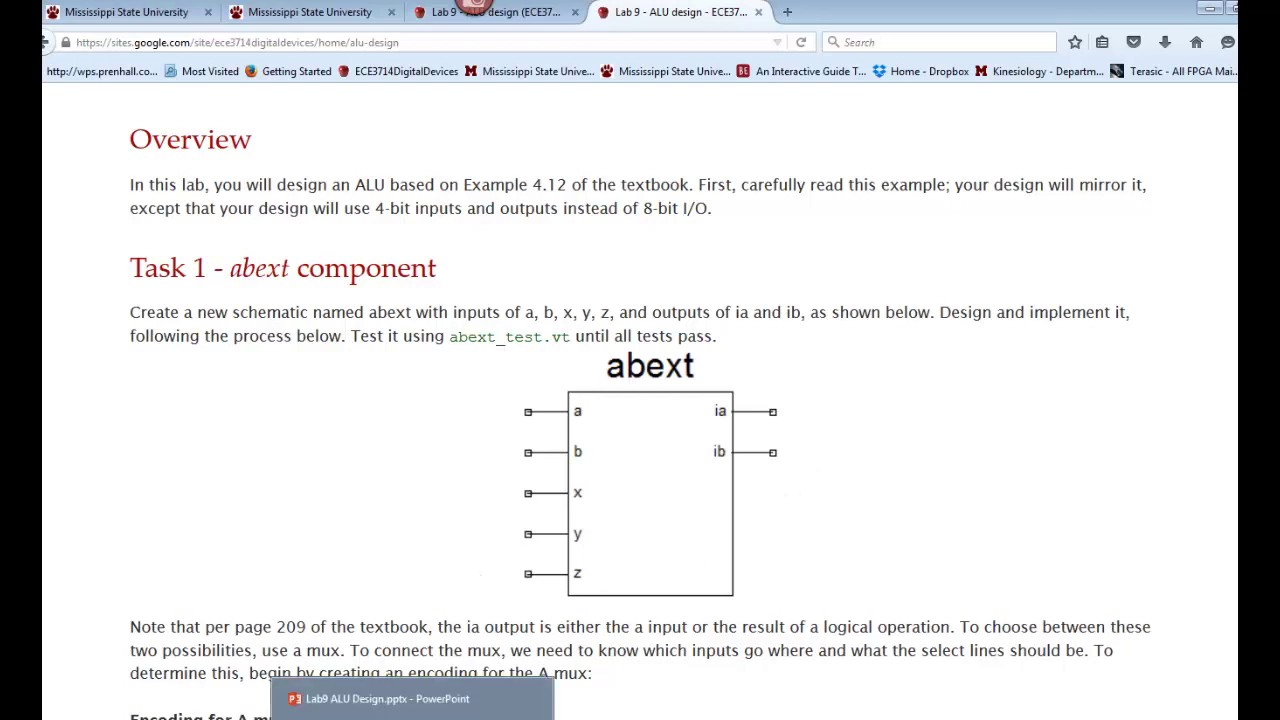
{"action": "left_click", "coordinate": [405, 700]}
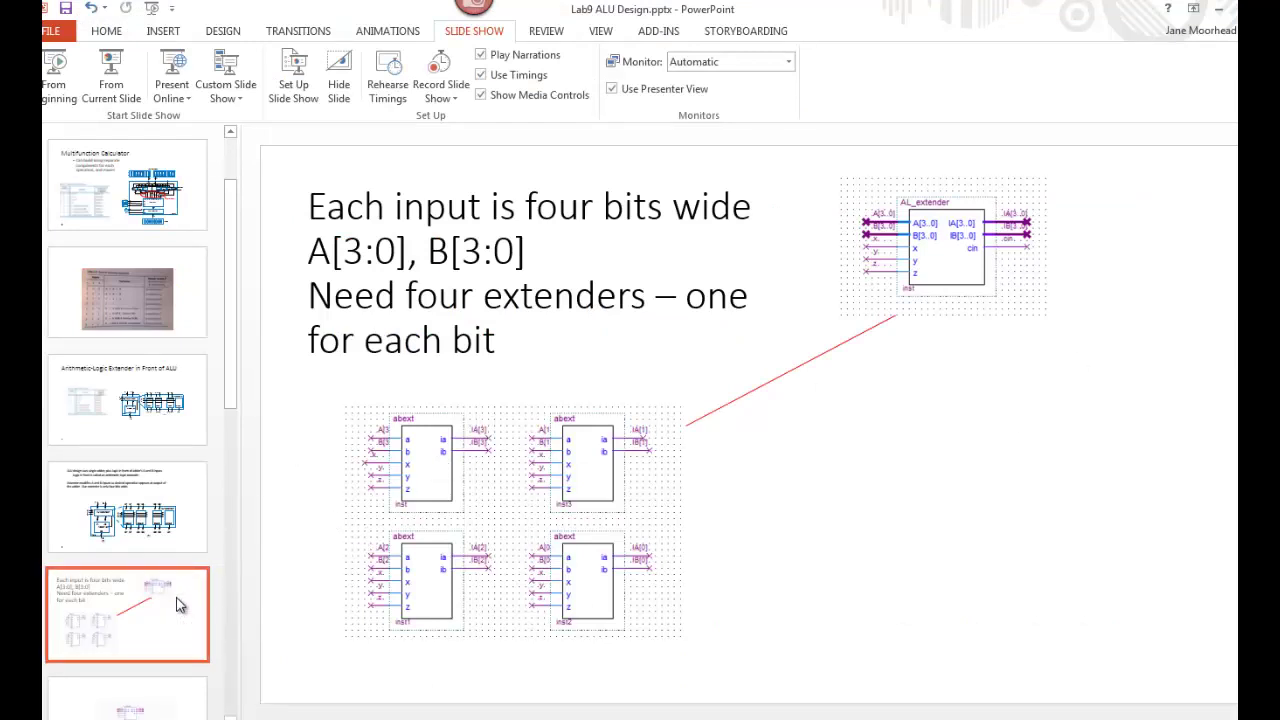
{"action": "key", "text": "Down"}
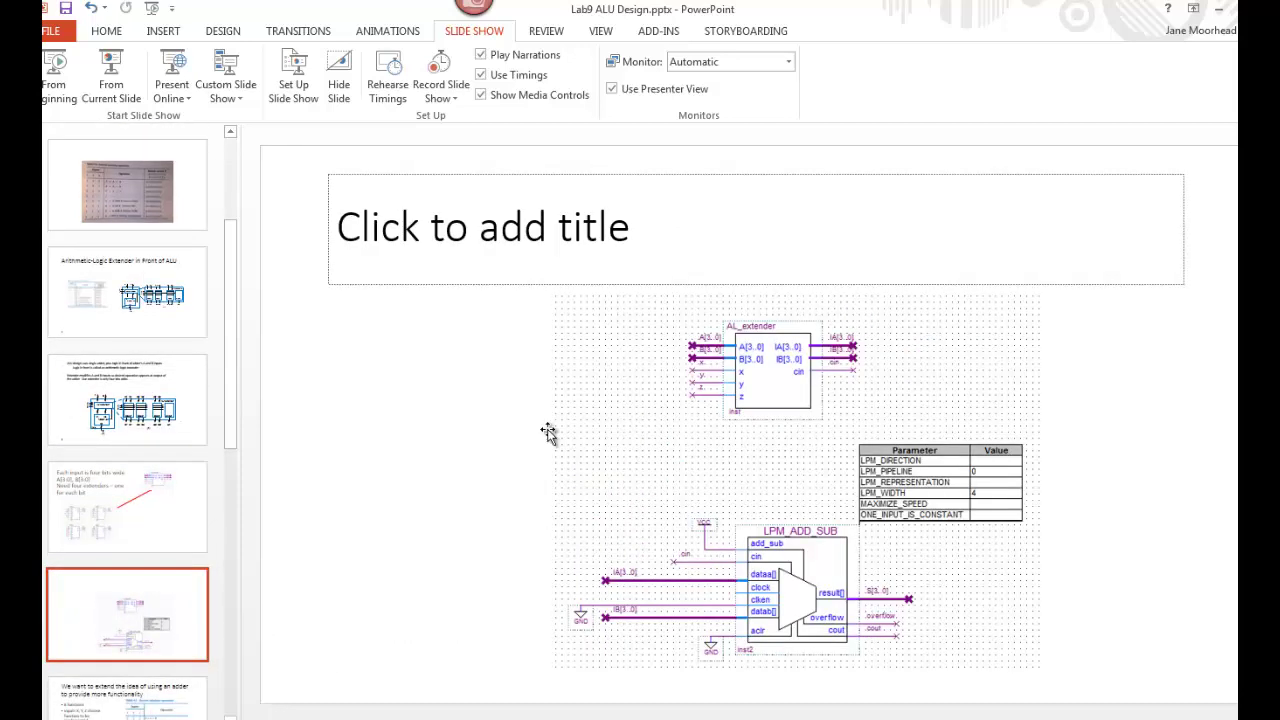
{"action": "key", "text": "Down"}
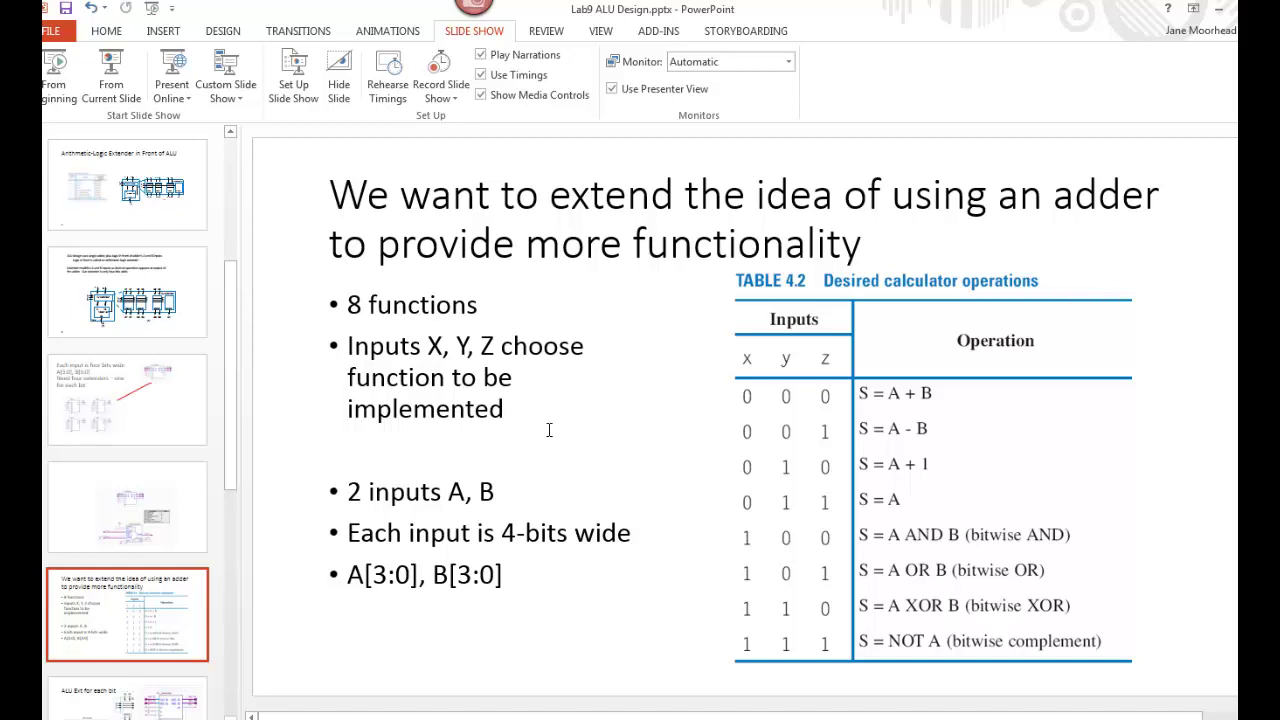
{"action": "key", "text": "Down"}
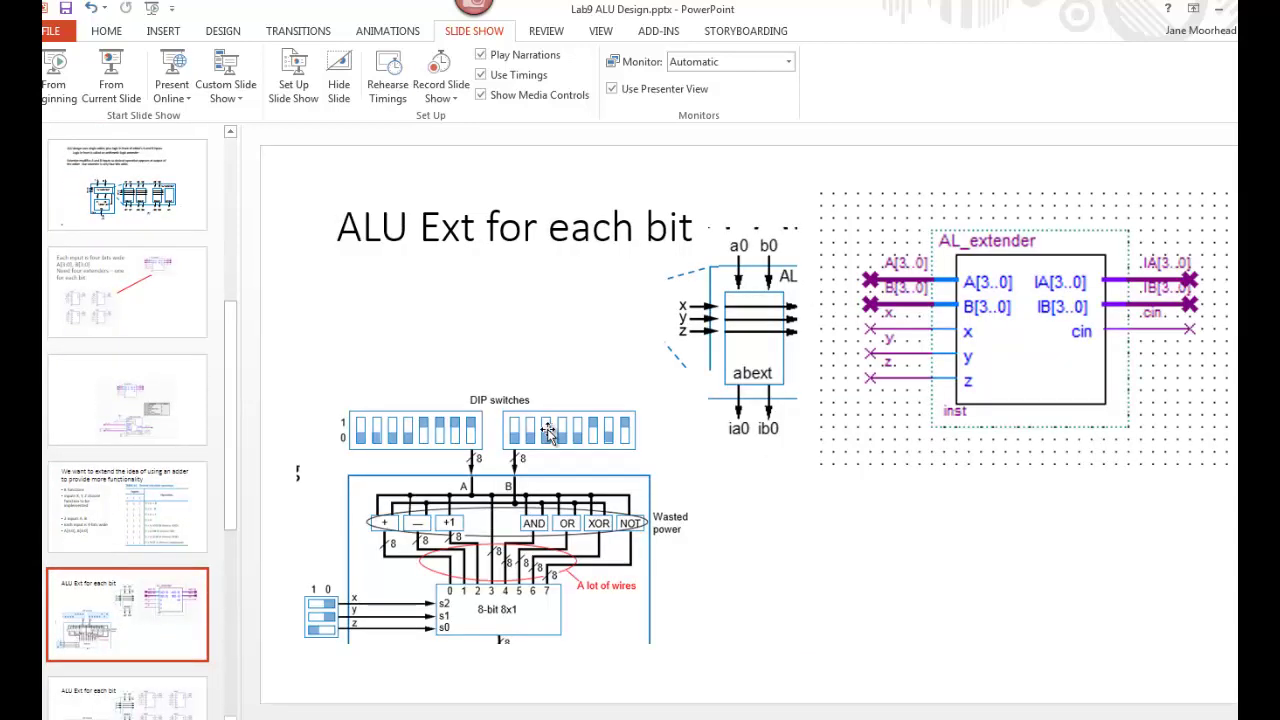
{"action": "key", "text": "Down"}
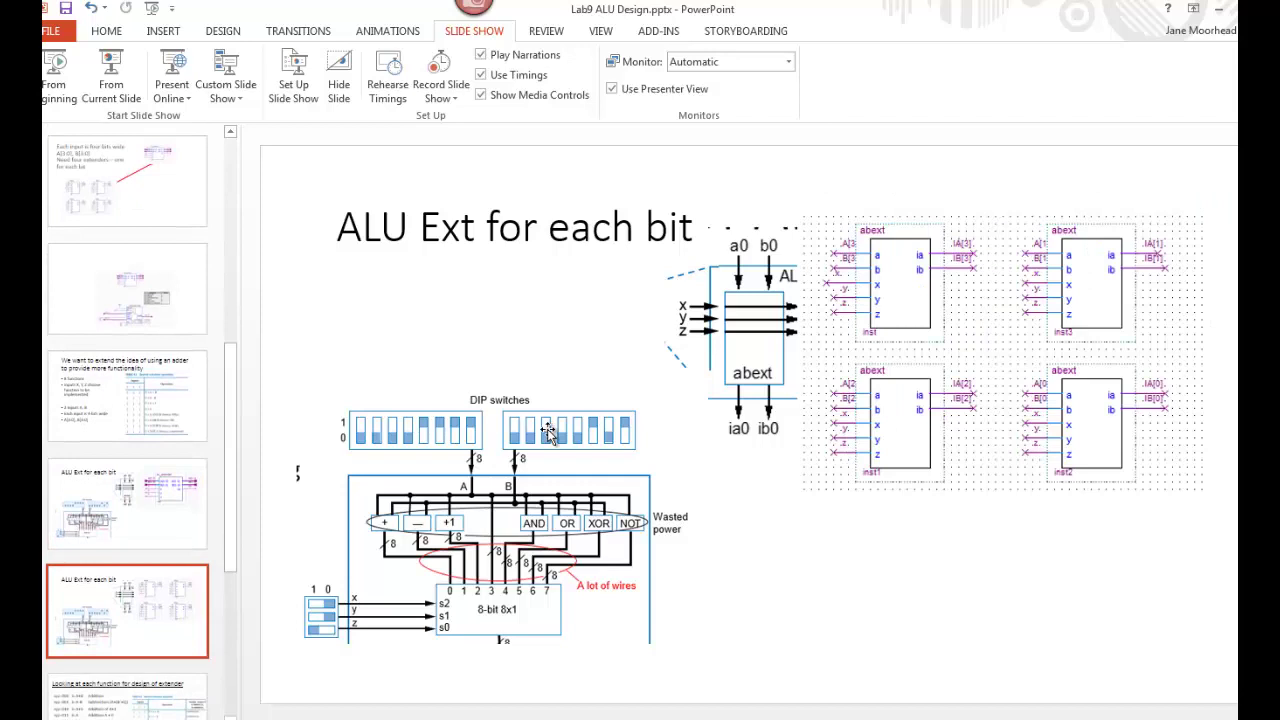
{"action": "key", "text": "Down"}
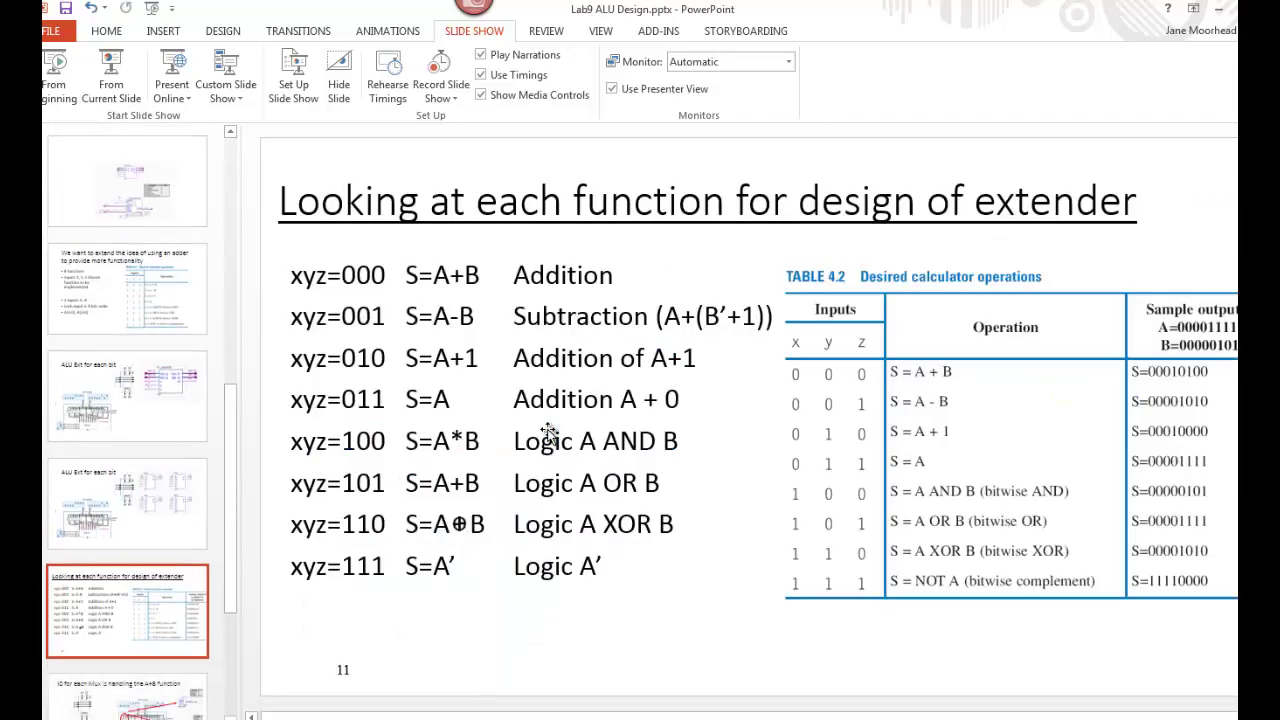
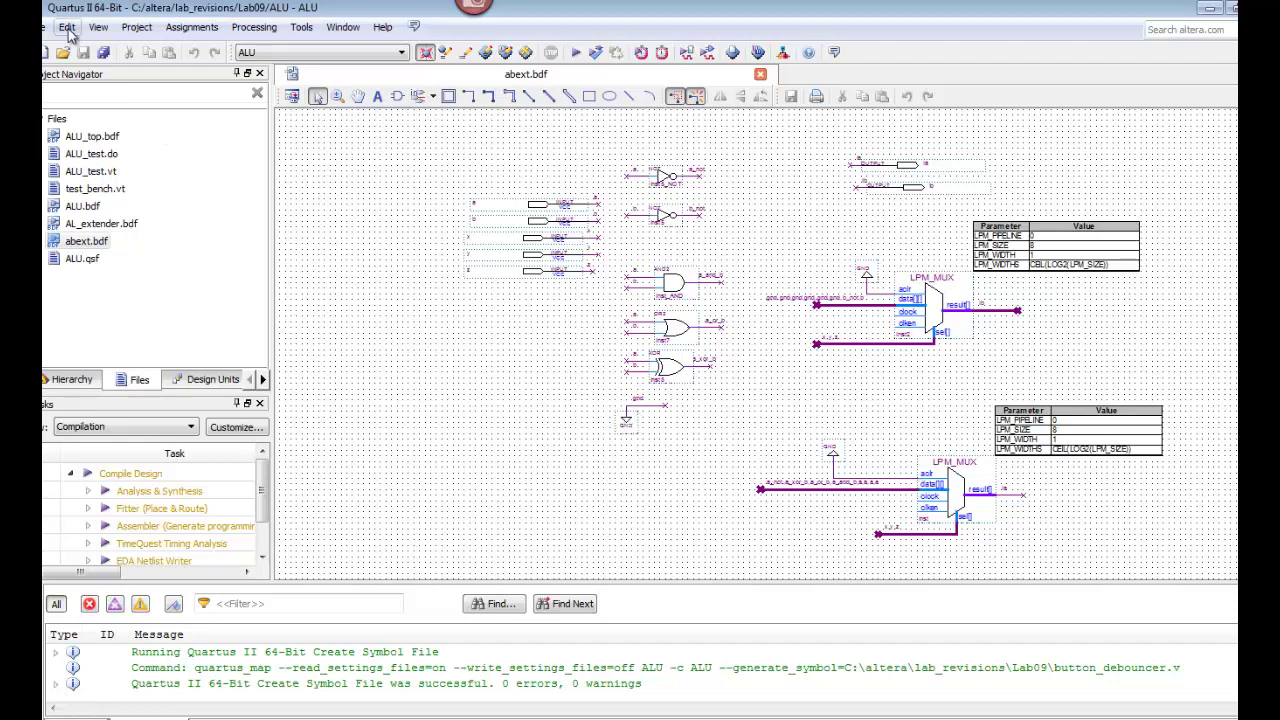
- Examine the data and select inputs of the two LPM_MUX blocks in the abext.bdf schematic up close
{"action": "left_click", "coordinate": [98, 27]}
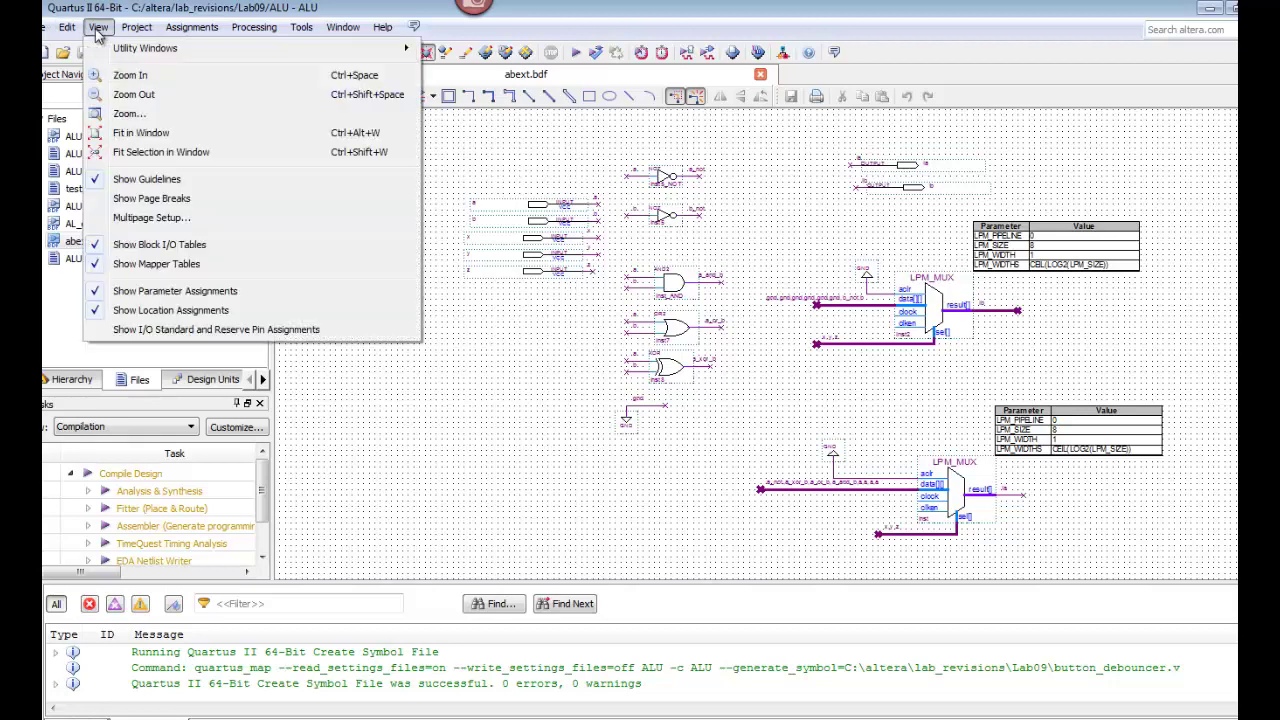
{"action": "left_click", "coordinate": [112, 82]}
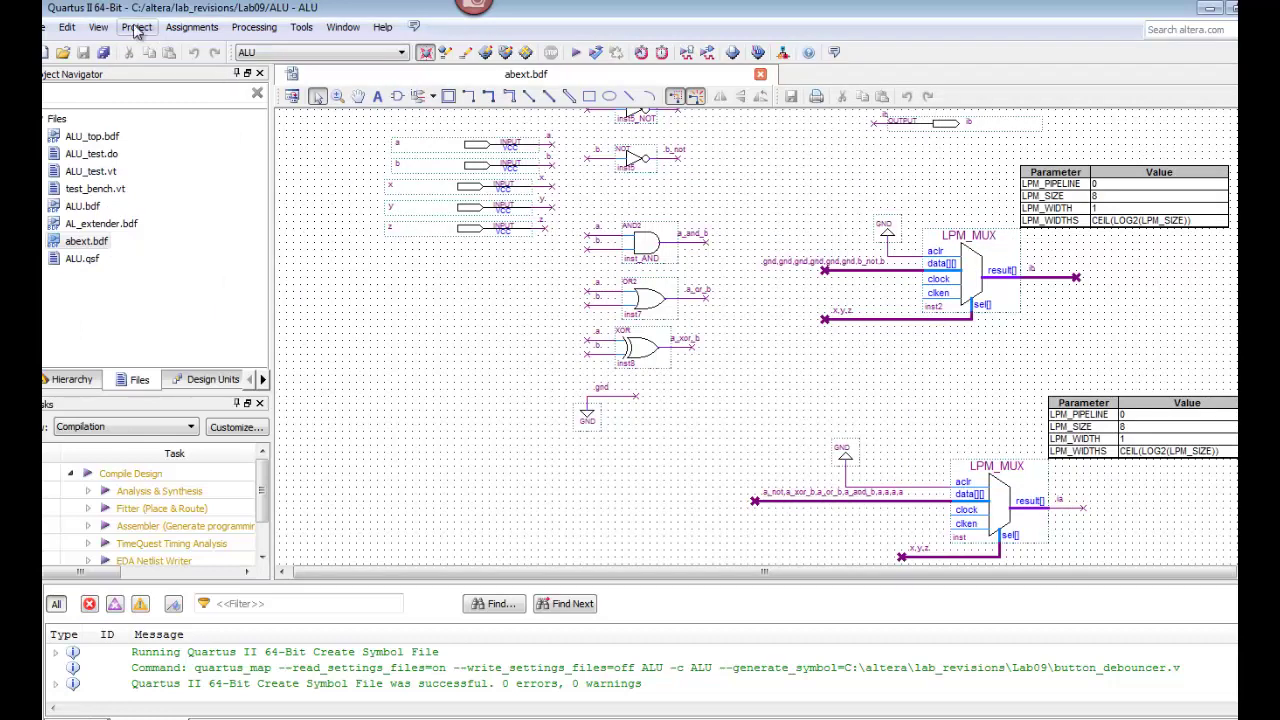
{"action": "left_click", "coordinate": [100, 28]}
{"action": "left_click", "coordinate": [115, 76]}
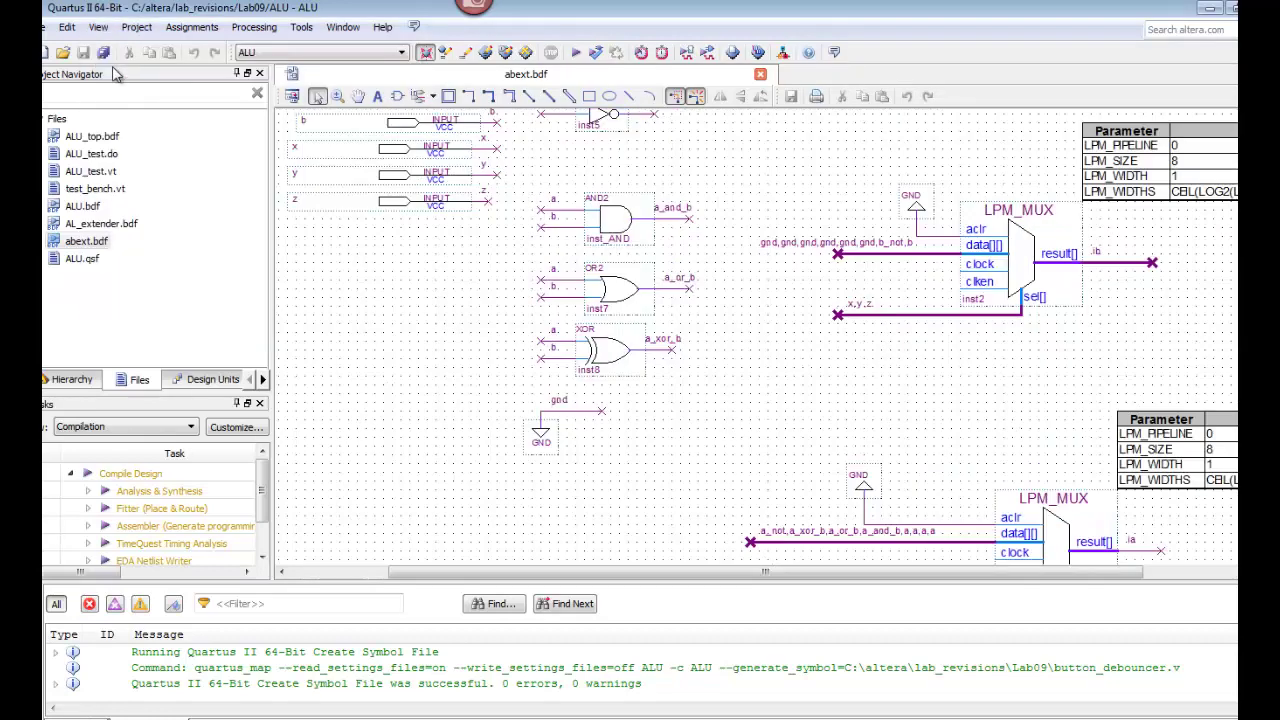
{"action": "left_click", "coordinate": [99, 28]}
{"action": "left_click", "coordinate": [112, 78]}
{"action": "left_click", "coordinate": [97, 28]}
{"action": "left_click", "coordinate": [102, 72]}
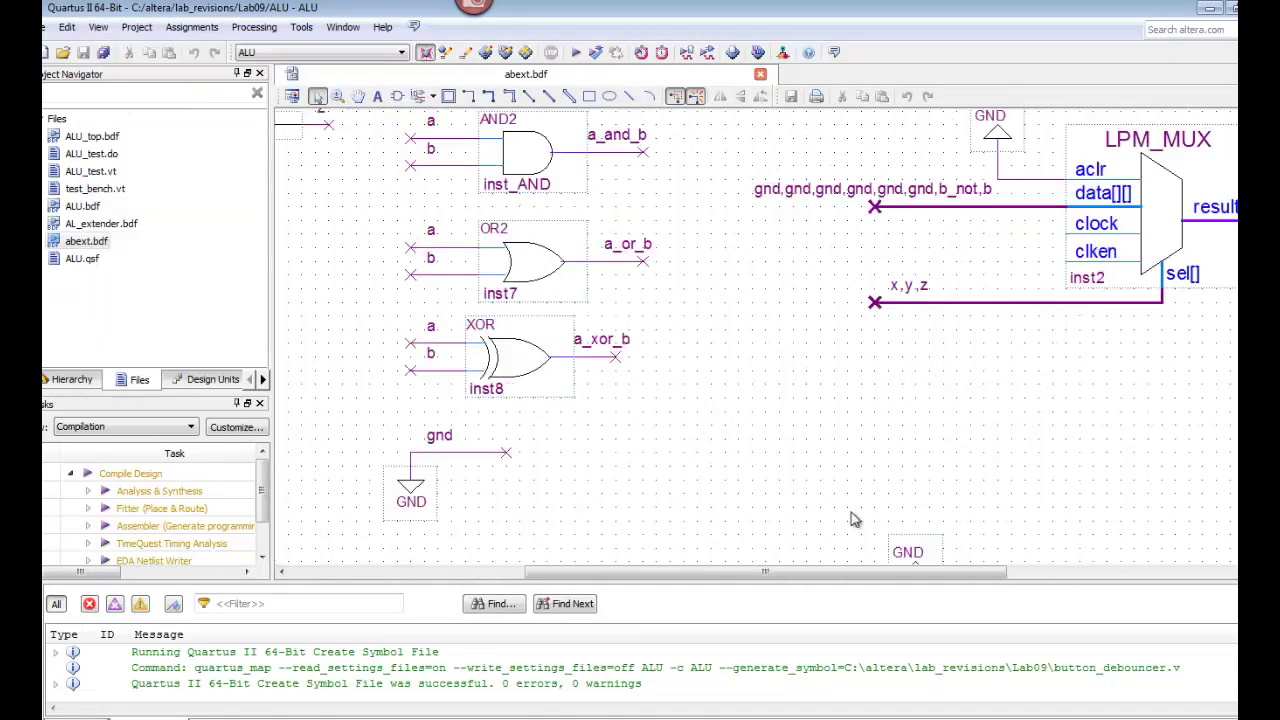
{"action": "left_click_drag", "start_coordinate": [815, 572], "coordinate": [927, 572]}
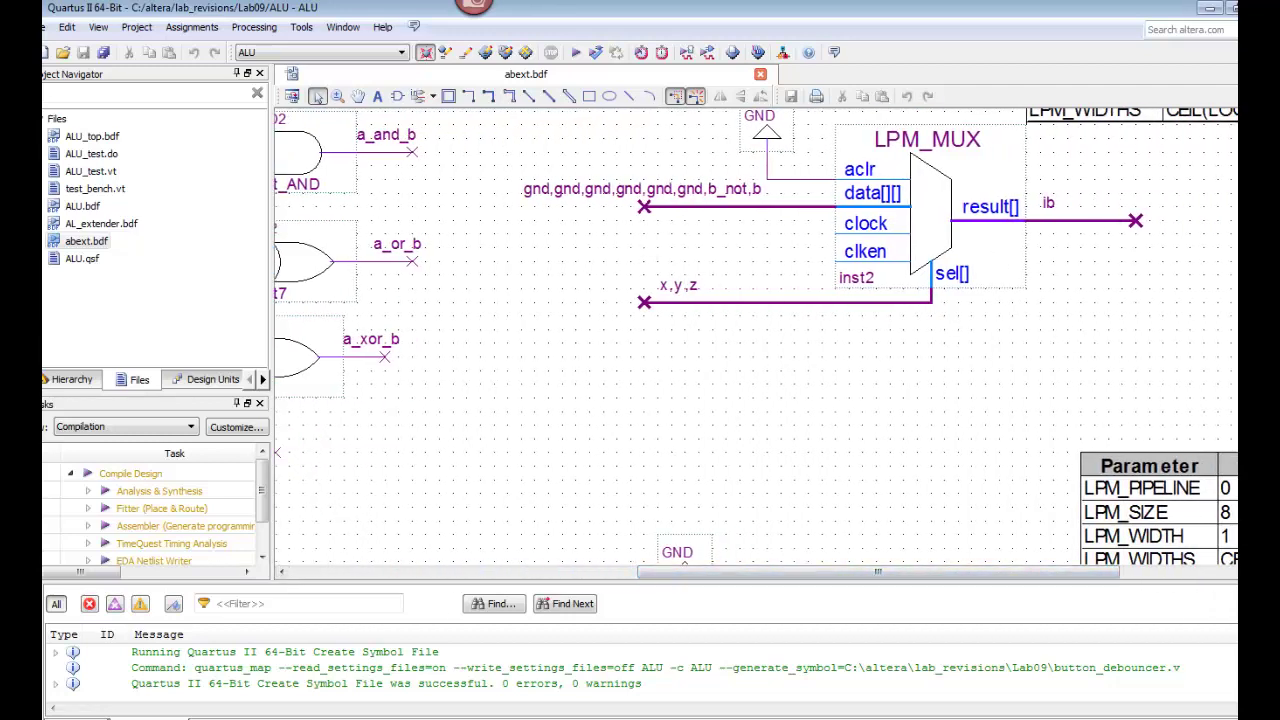
{"action": "scroll", "coordinate": [756, 337], "scroll_direction": "down", "scroll_amount": 5}
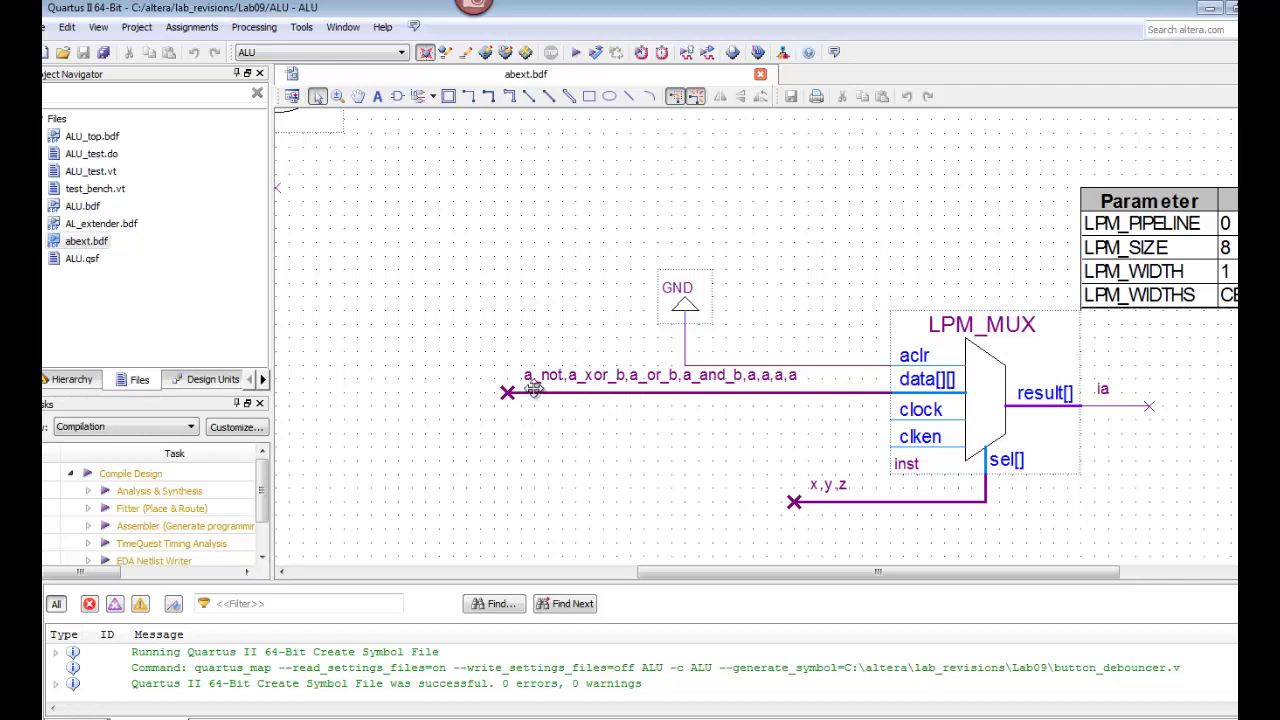
- Examine the output pins, the NOT, AND2, OR2 and XOR gates, the gnd net and the ib multiplexer in abext.bdf
{"action": "scroll", "coordinate": [757, 340], "scroll_direction": "up", "scroll_amount": 3}
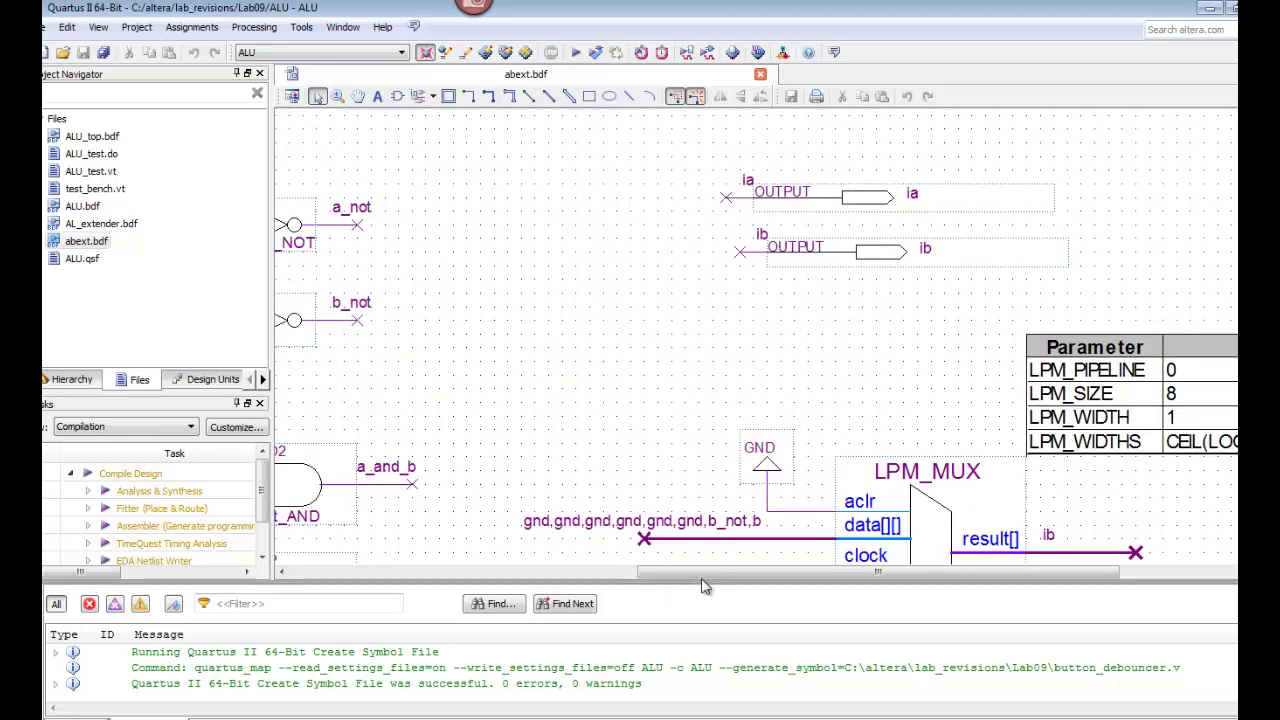
{"action": "left_click_drag", "start_coordinate": [700, 578], "coordinate": [553, 581]}
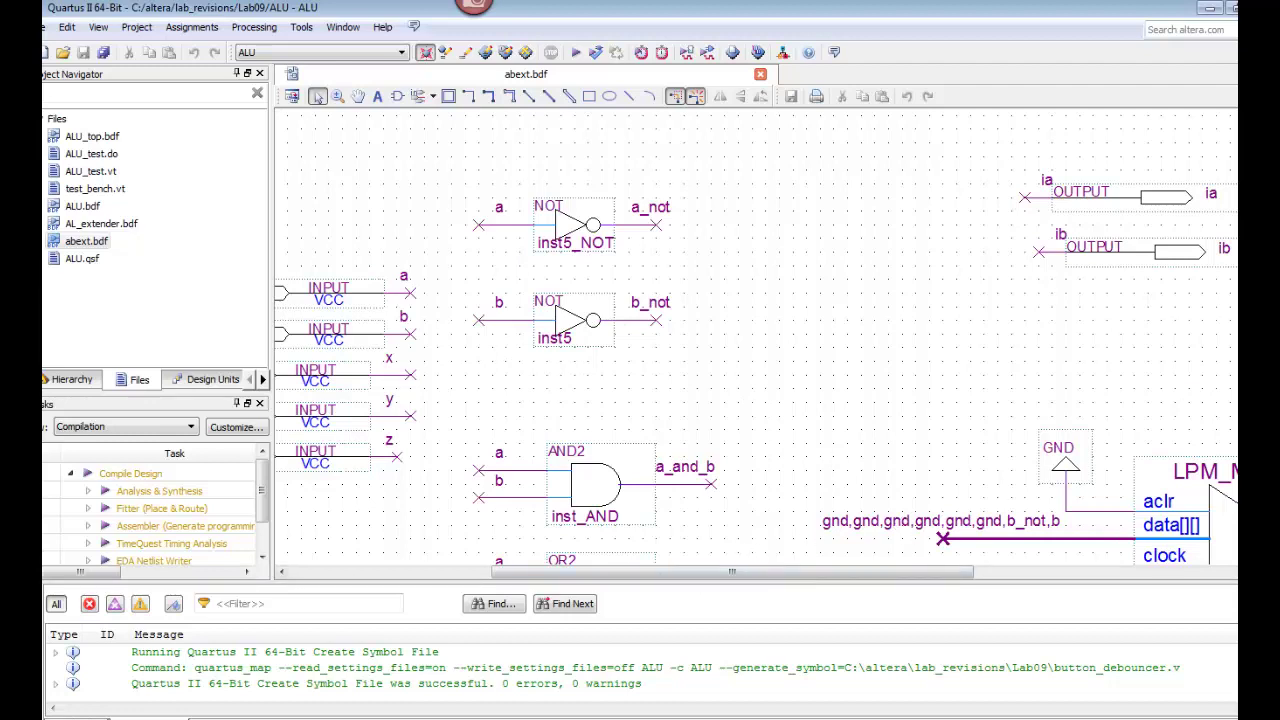
{"action": "scroll", "coordinate": [756, 338], "scroll_direction": "down", "scroll_amount": 6}
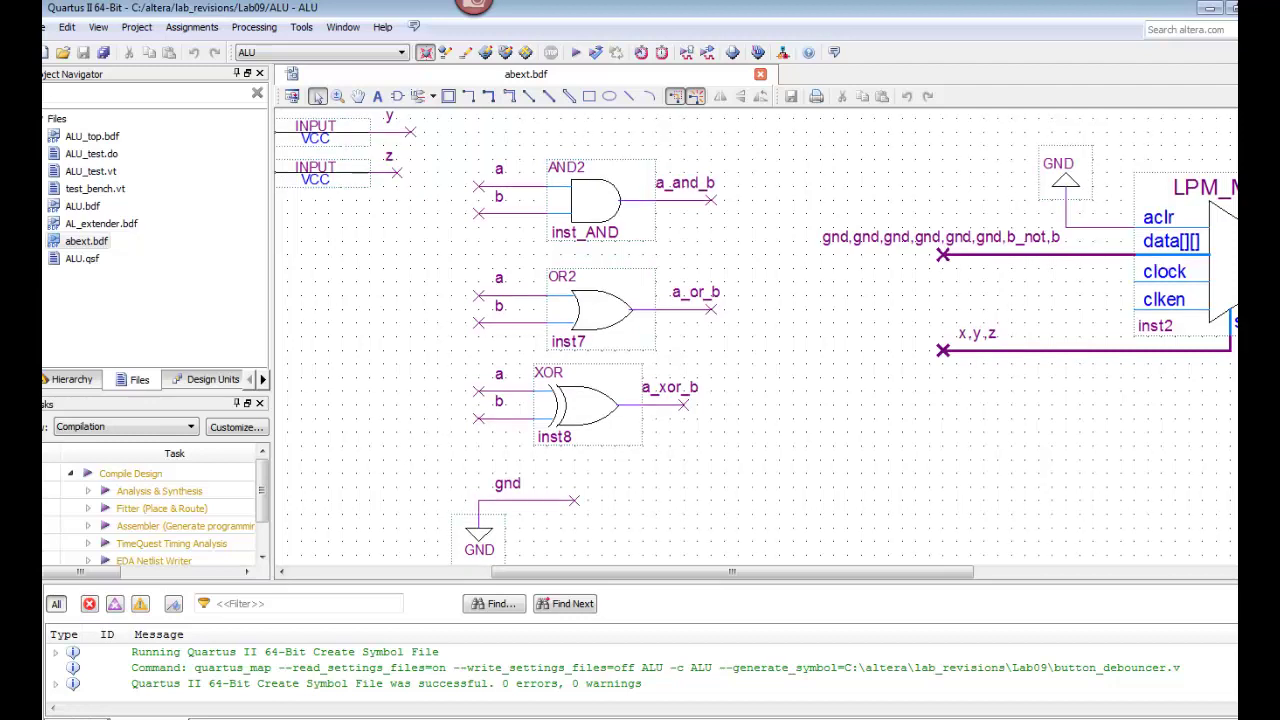
{"action": "scroll", "coordinate": [790, 560], "scroll_direction": "down", "scroll_amount": 1}
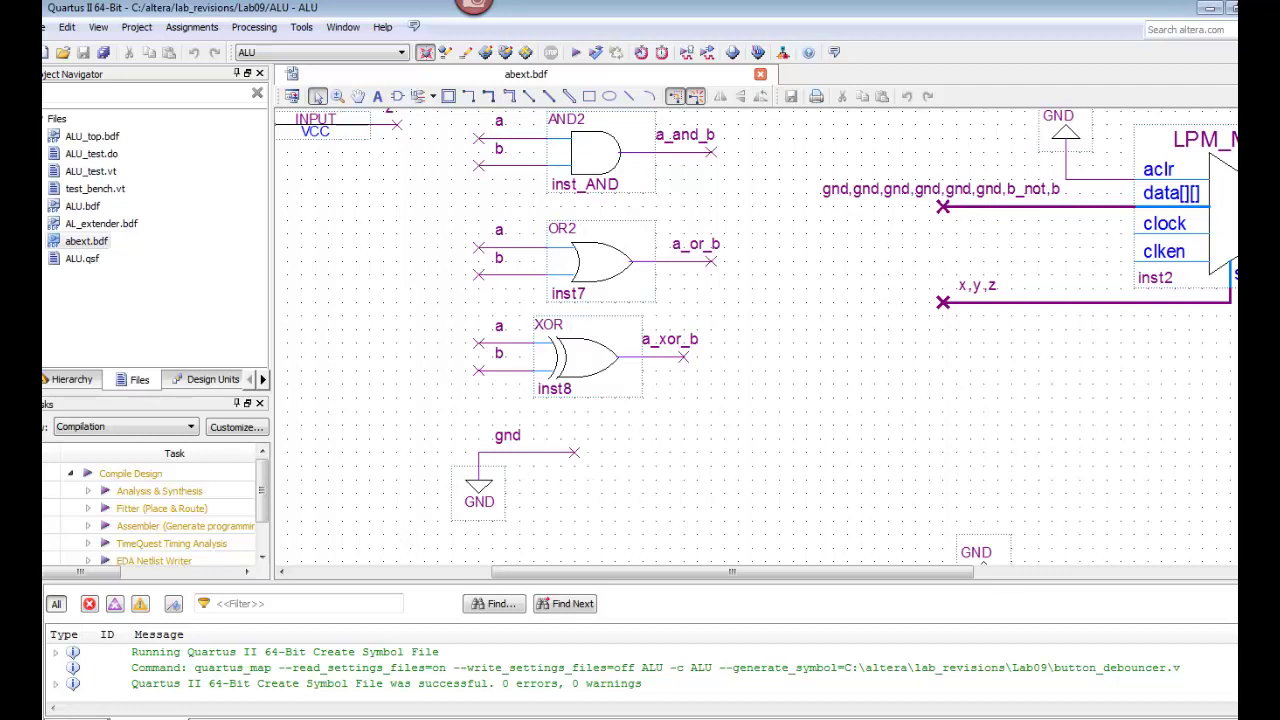
{"action": "left_click_drag", "start_coordinate": [903, 577], "coordinate": [1023, 577]}
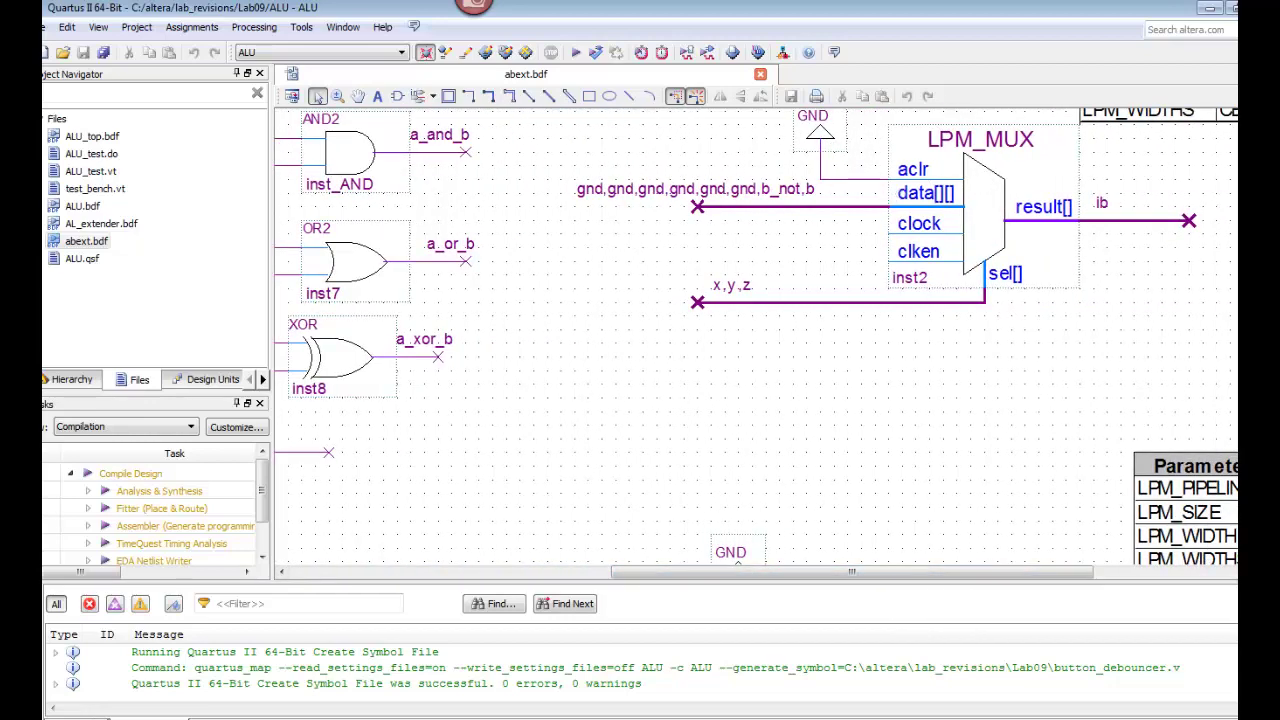
- Review the list of design files included in the ALU project and close the settings without changes
{"action": "scroll", "coordinate": [935, 400], "scroll_direction": "up", "scroll_amount": 3}
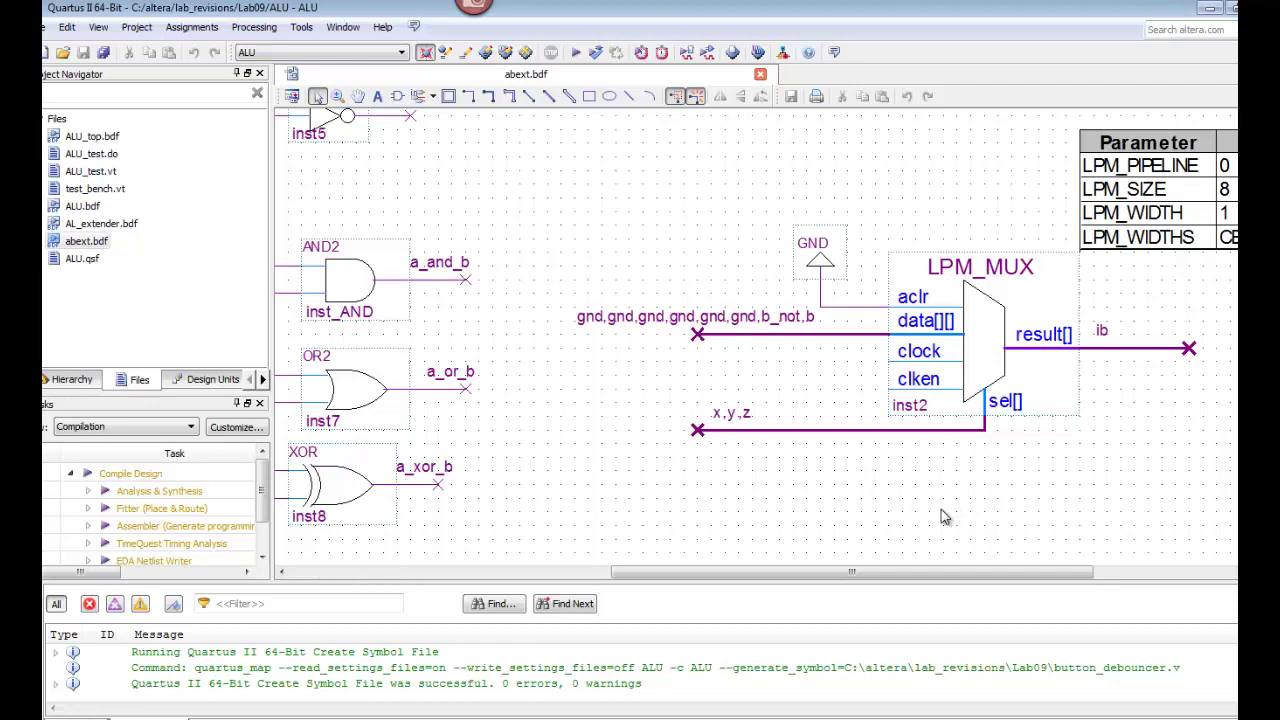
{"action": "left_click", "coordinate": [98, 28]}
{"action": "mouse_move", "coordinate": [137, 27]}
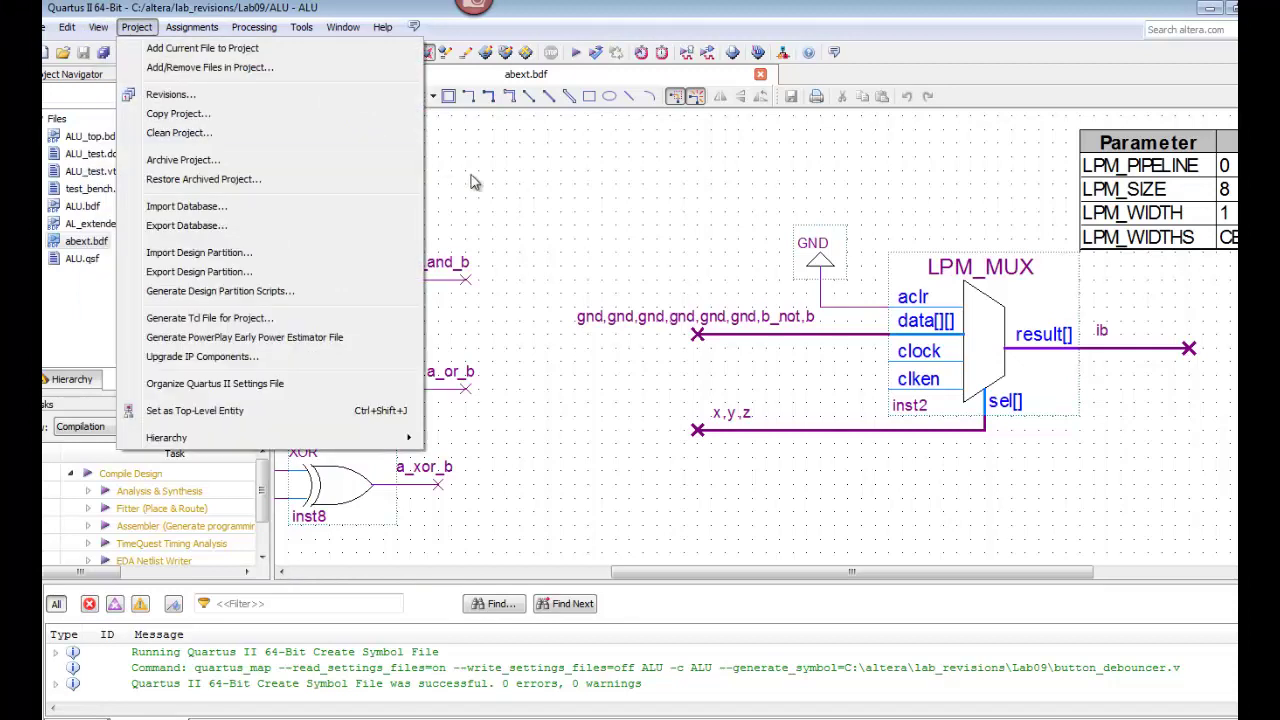
{"action": "left_click", "coordinate": [601, 168]}
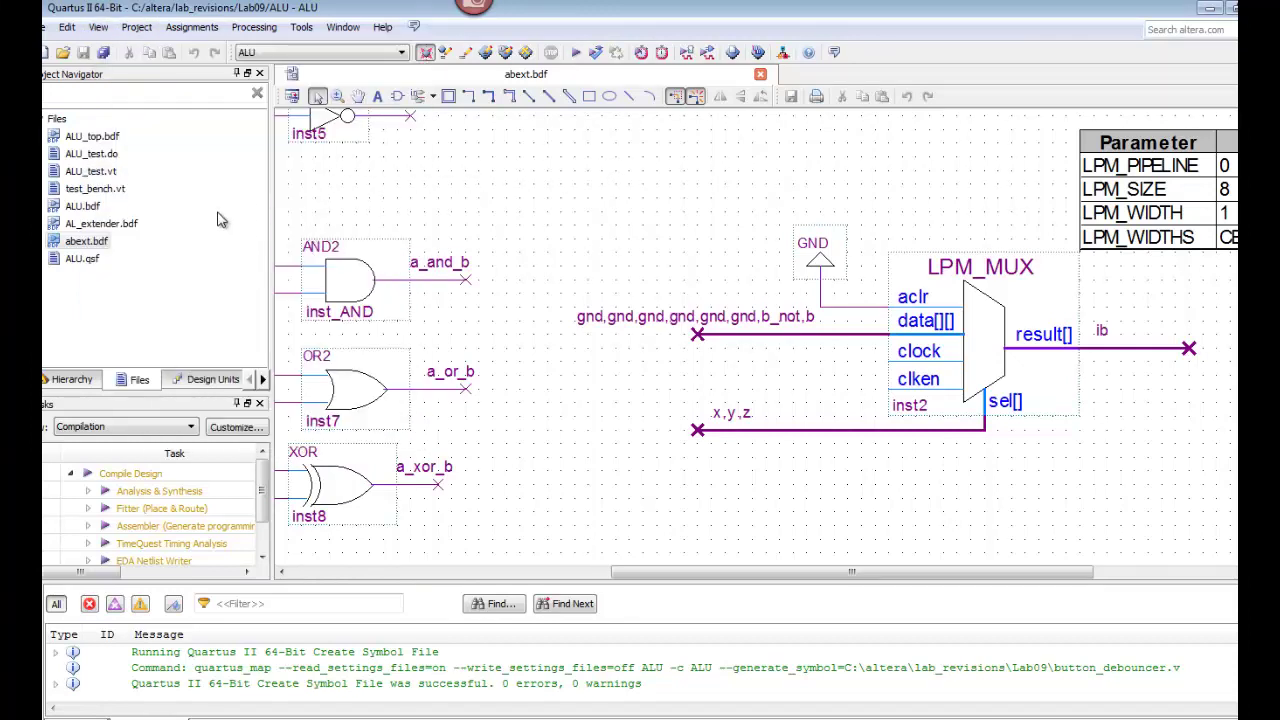
{"action": "left_click", "coordinate": [135, 28]}
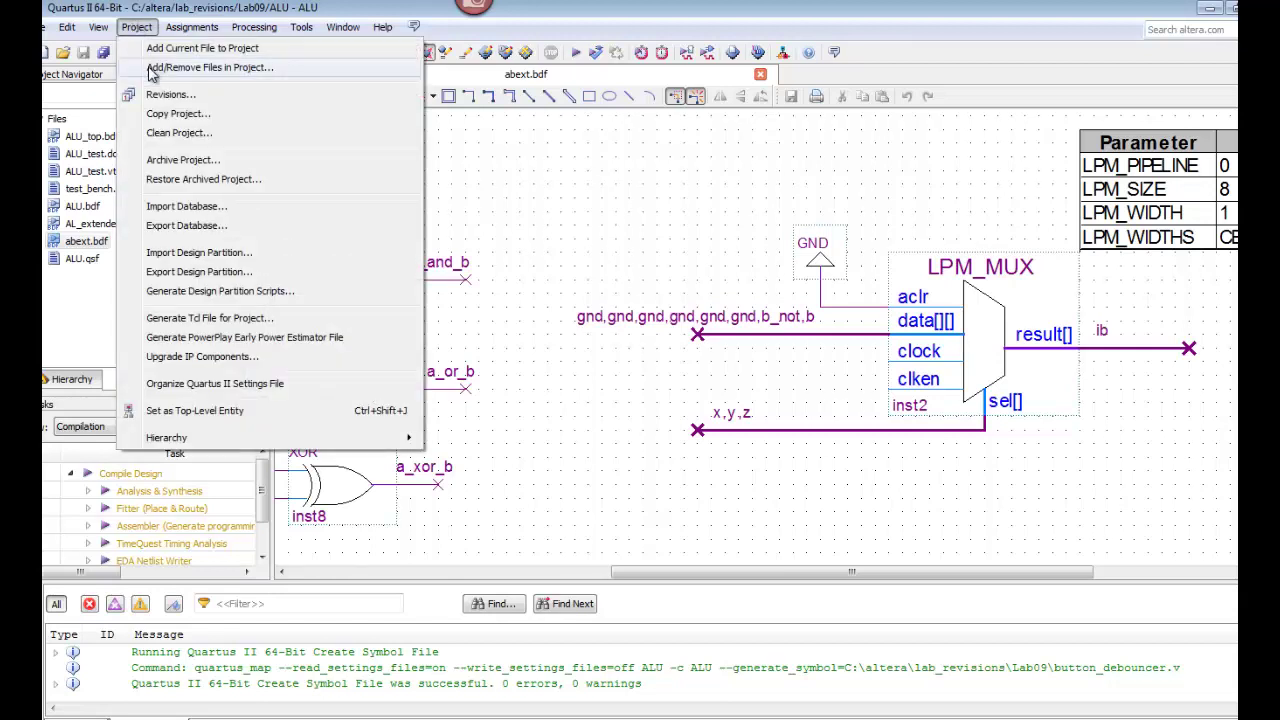
{"action": "left_click", "coordinate": [152, 68]}
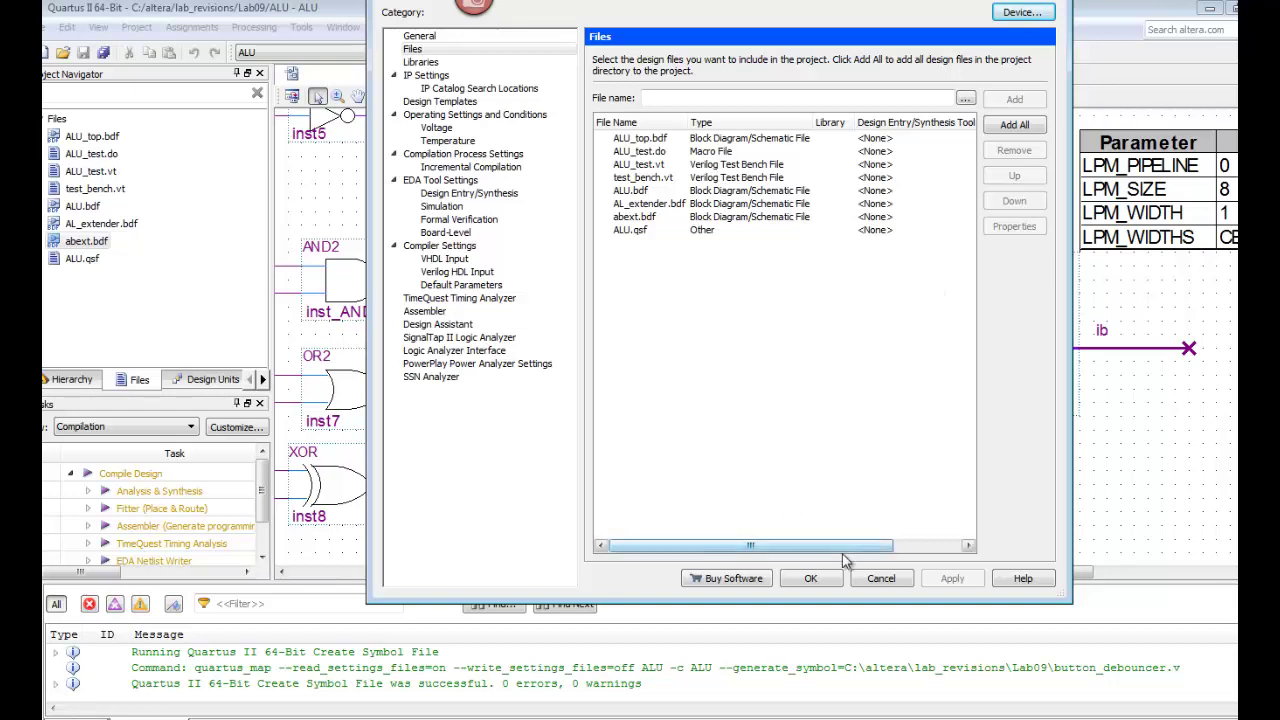
{"action": "left_click", "coordinate": [866, 580]}
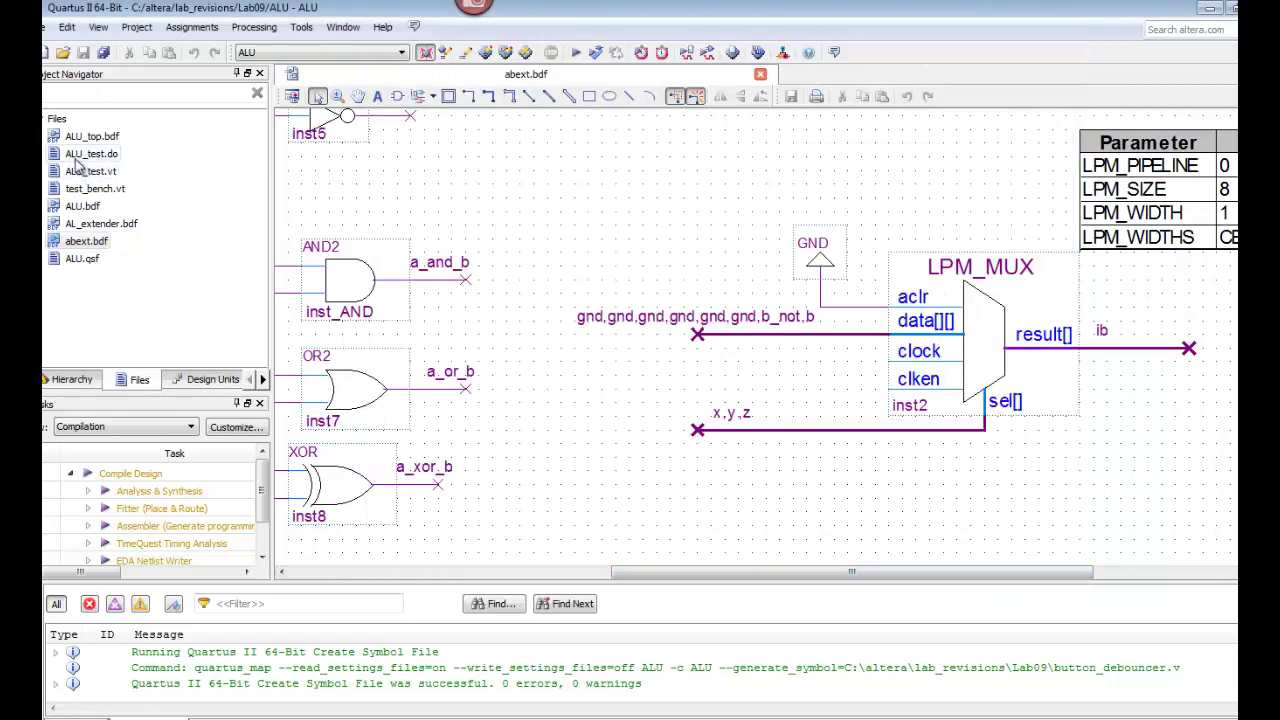
- Remove ALU_test.do and ALU_test.vt from the project
{"action": "left_click", "coordinate": [80, 155]}
{"action": "right_click", "coordinate": [80, 157]}
{"action": "left_click", "coordinate": [98, 190]}
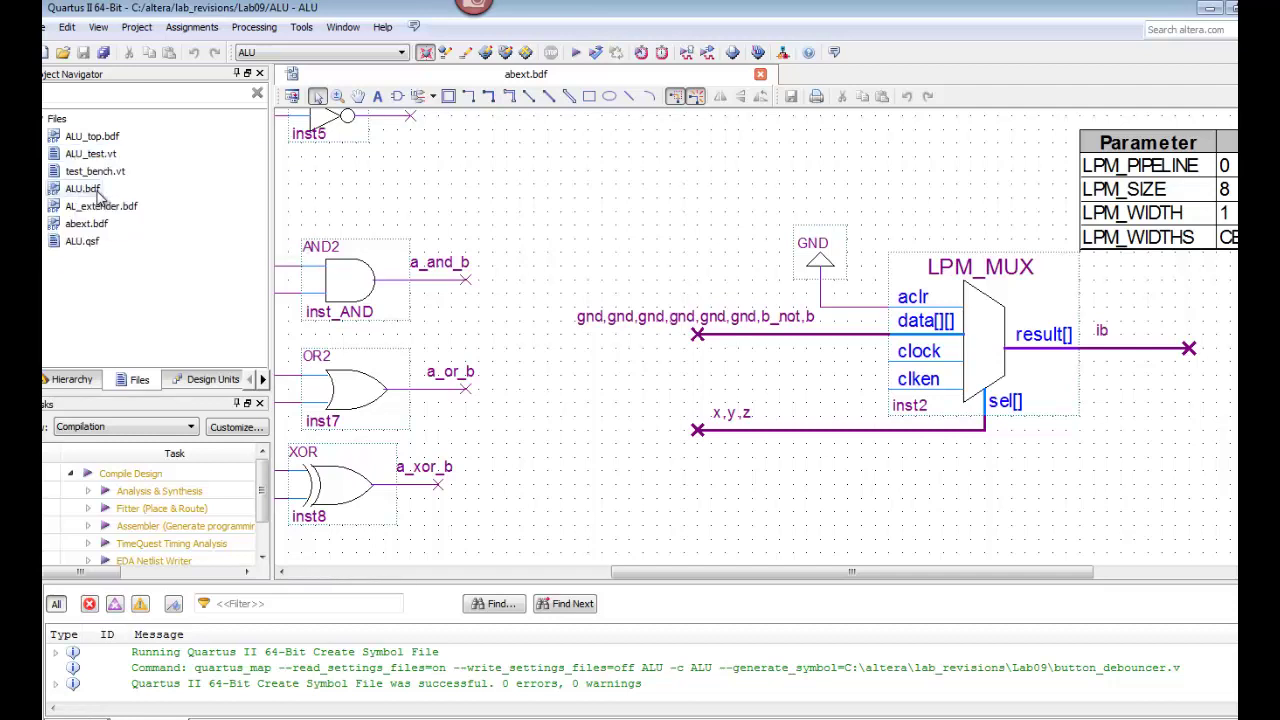
{"action": "left_click", "coordinate": [86, 155]}
{"action": "right_click", "coordinate": [86, 155]}
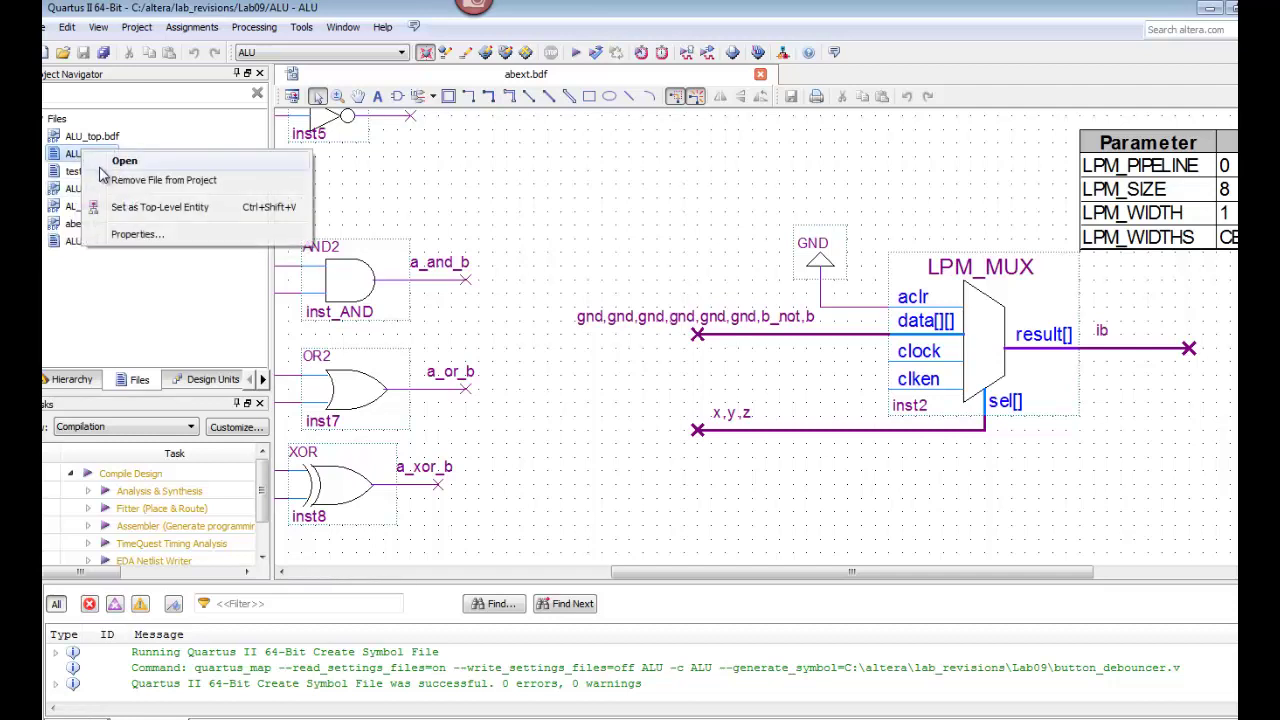
{"action": "left_click", "coordinate": [101, 179]}
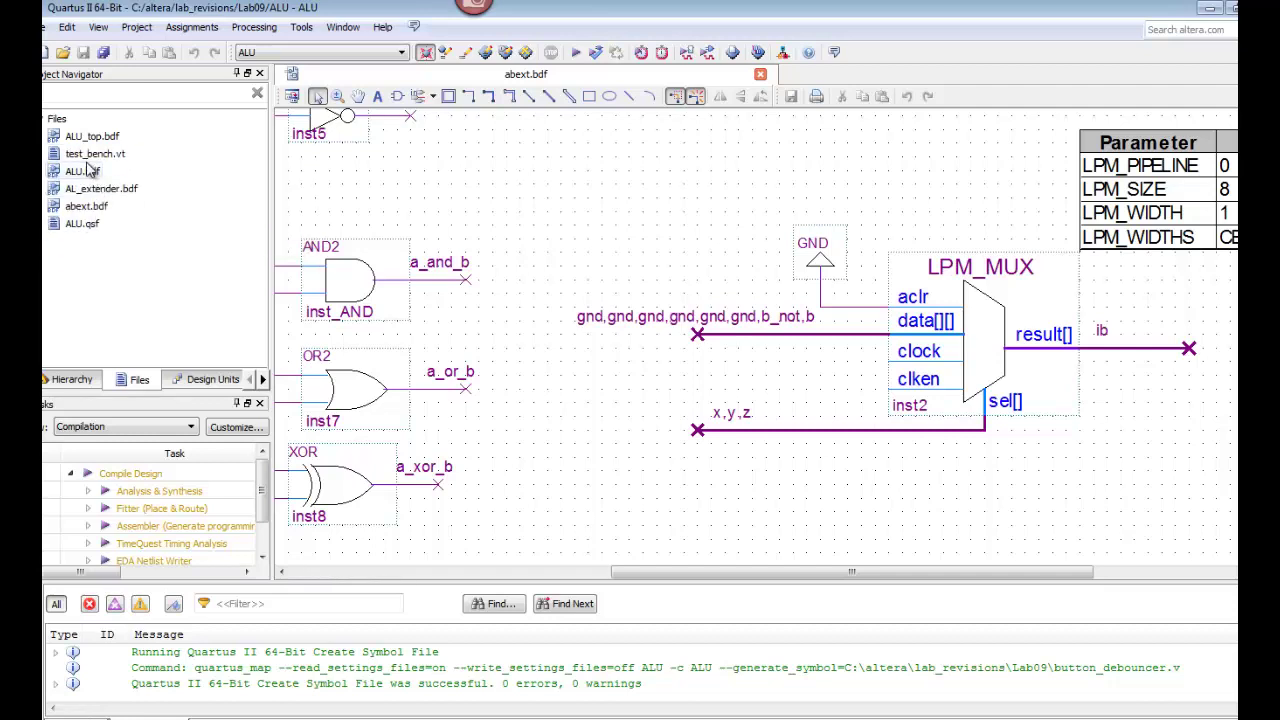
- Add ALU_test.vt from the Lab09 folder to the project's design files, listing all file types
{"action": "left_click", "coordinate": [140, 30]}
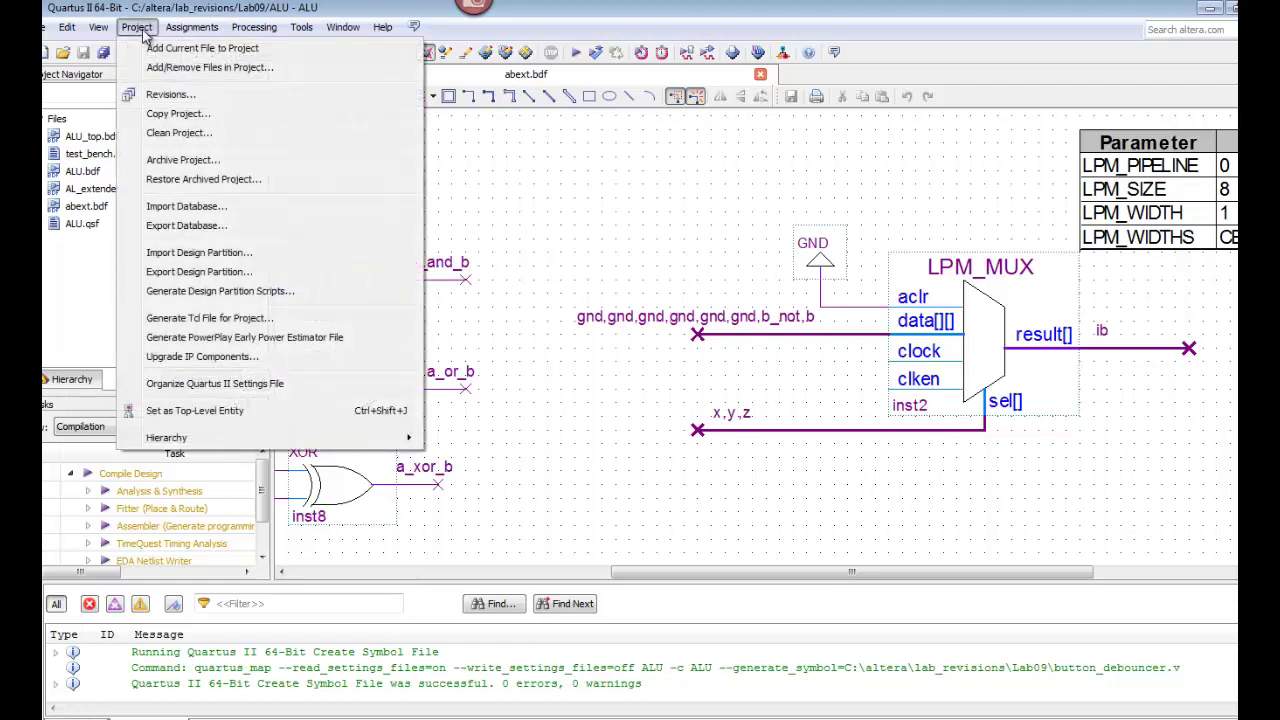
{"action": "left_click", "coordinate": [165, 67]}
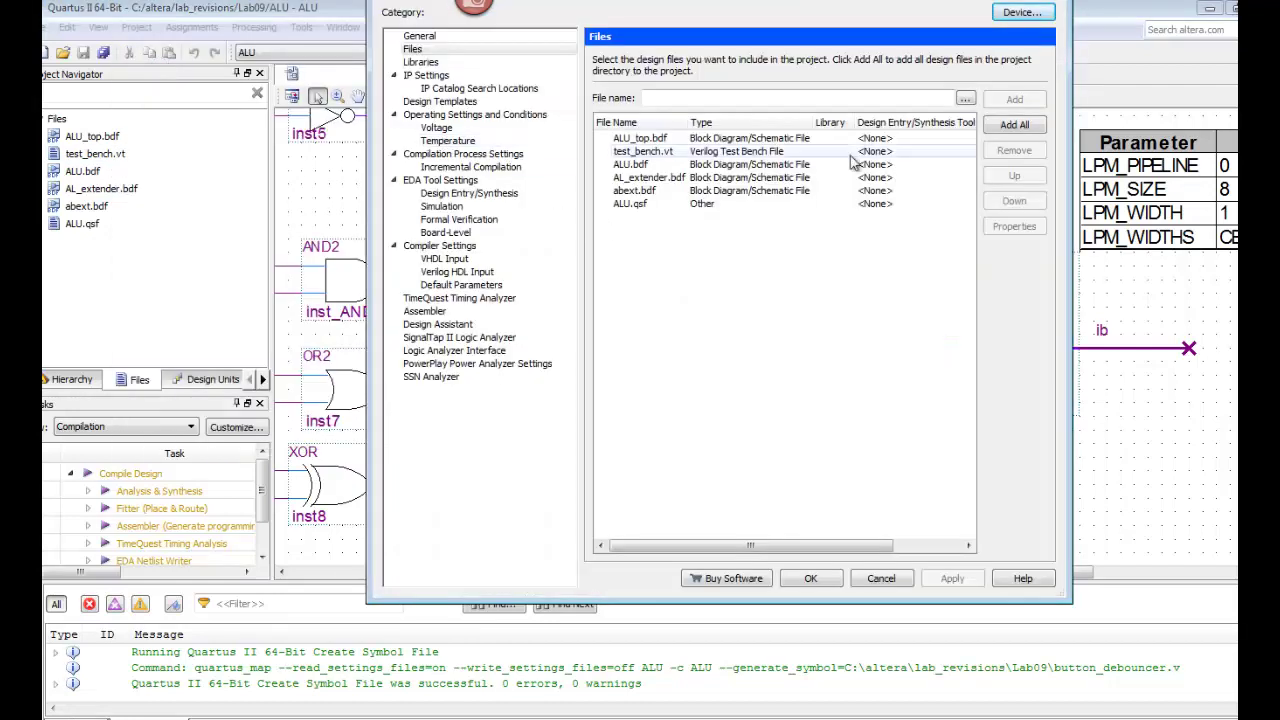
{"action": "left_click", "coordinate": [965, 99]}
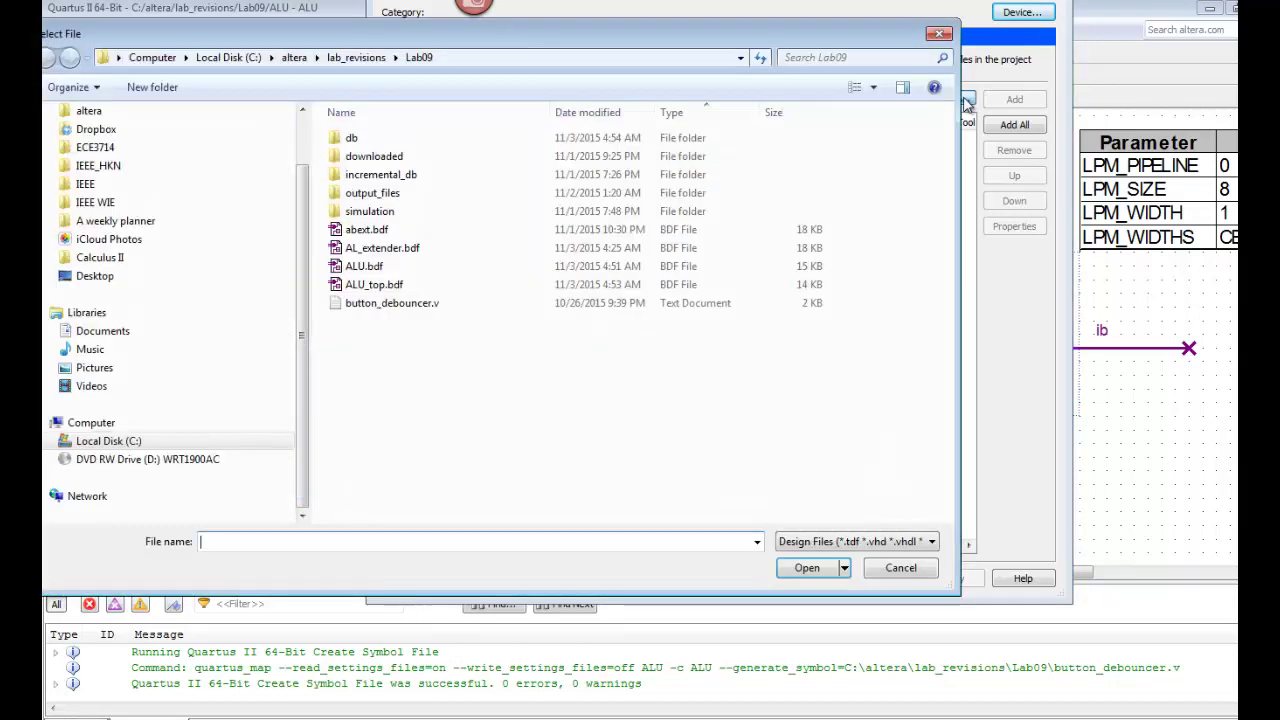
{"action": "left_click", "coordinate": [932, 542]}
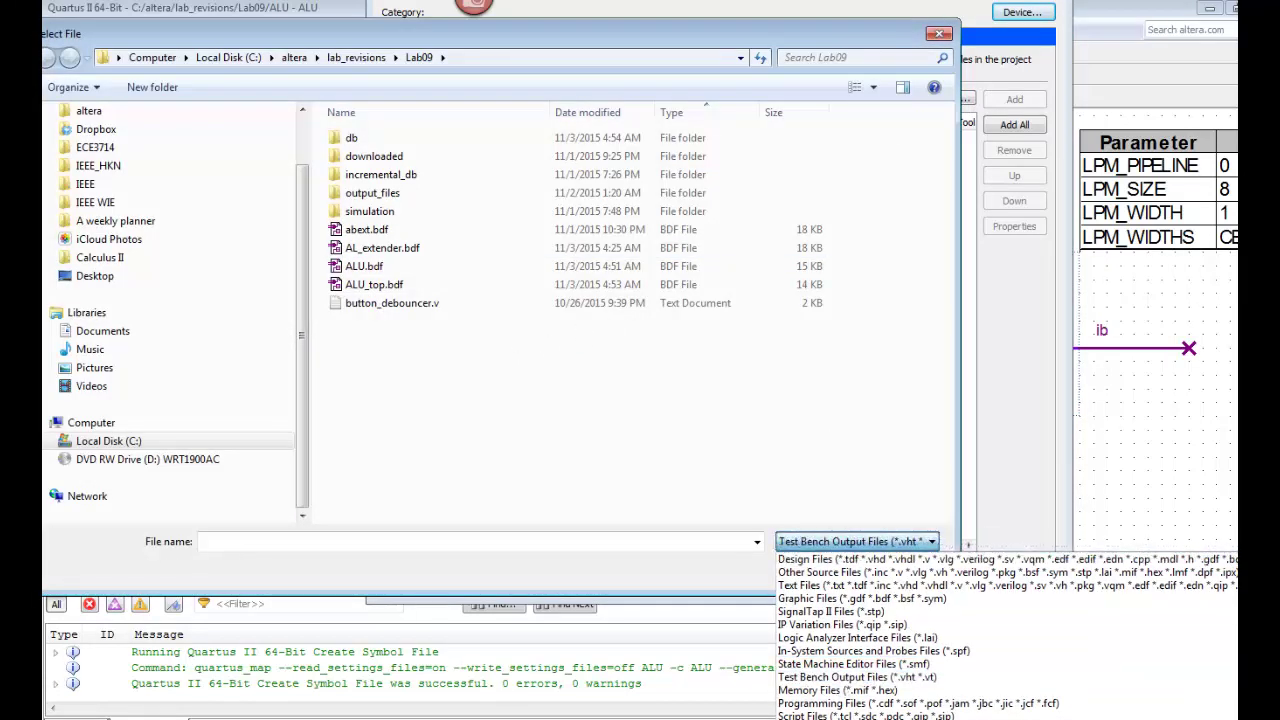
{"action": "left_click", "coordinate": [830, 716]}
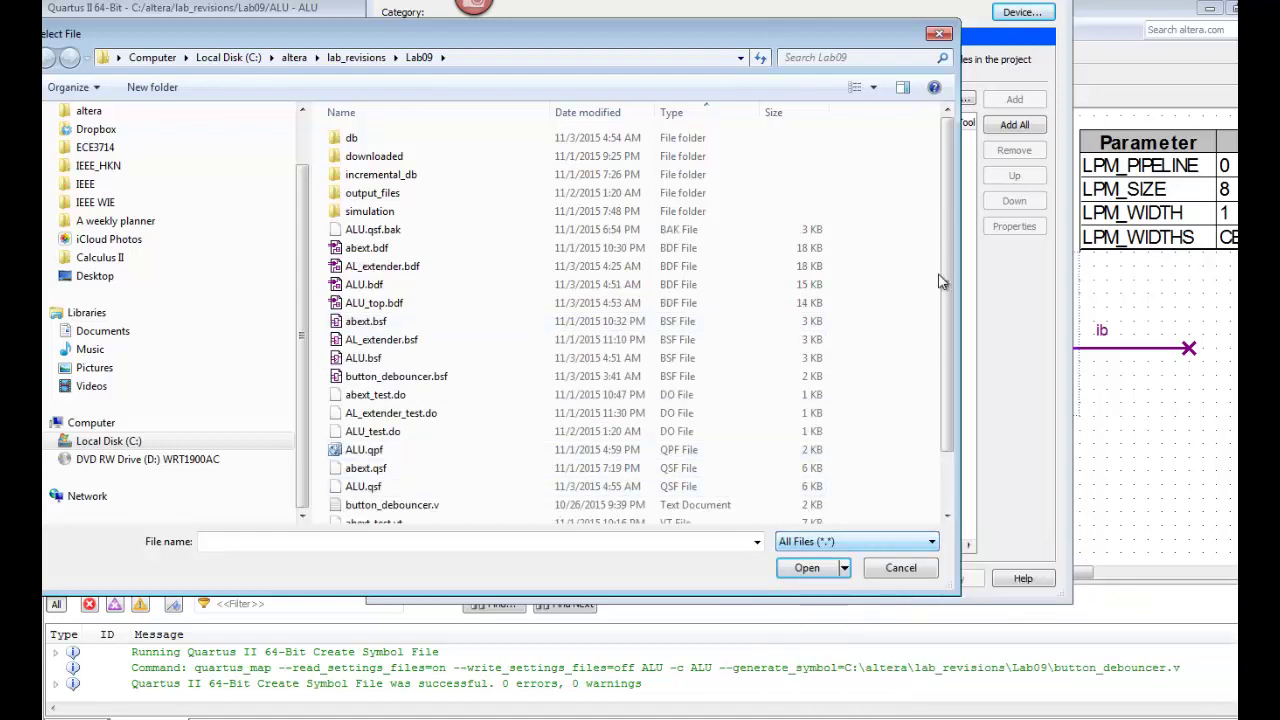
{"action": "left_click_drag", "start_coordinate": [943, 251], "coordinate": [947, 334]}
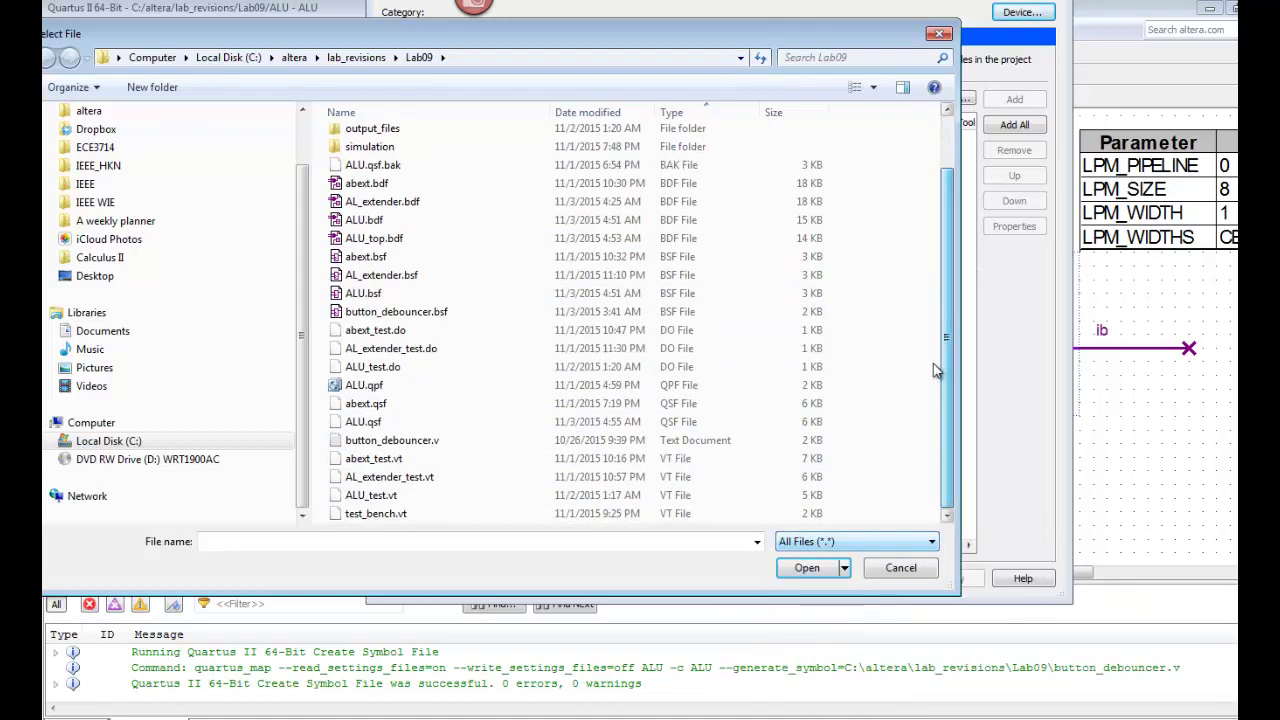
{"action": "double_click", "coordinate": [371, 495]}
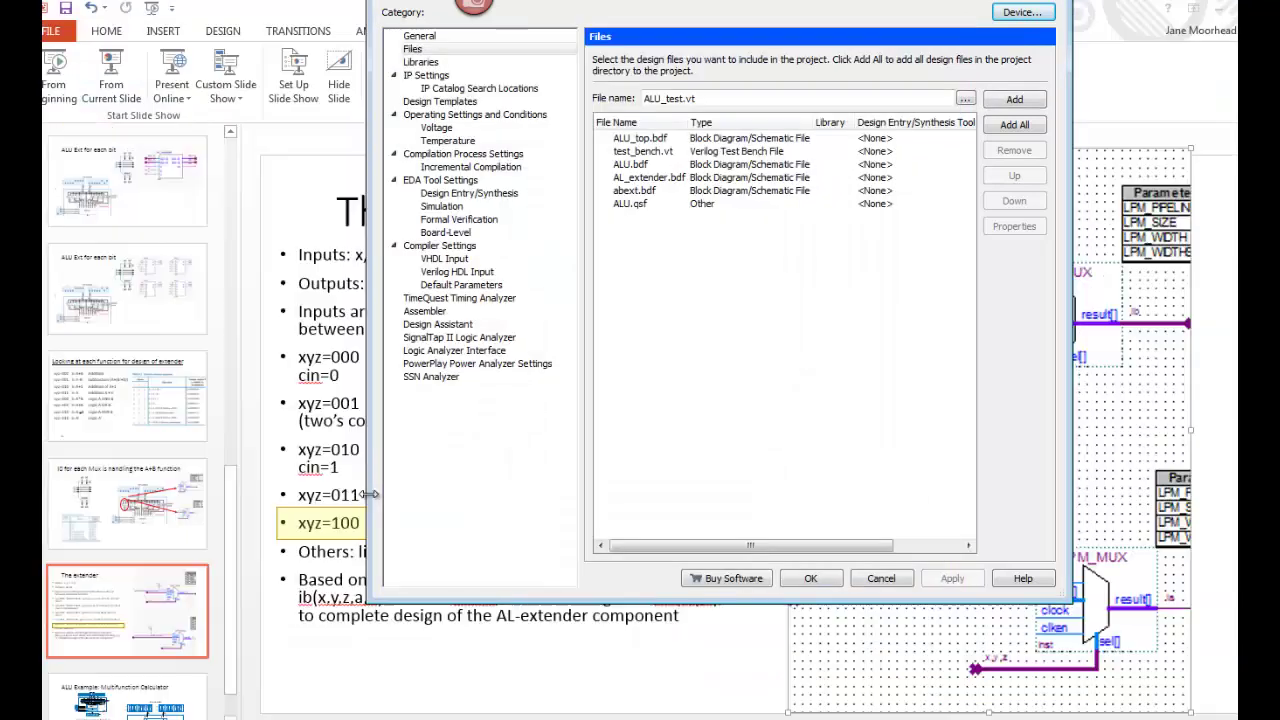
{"action": "left_click", "coordinate": [1014, 99]}
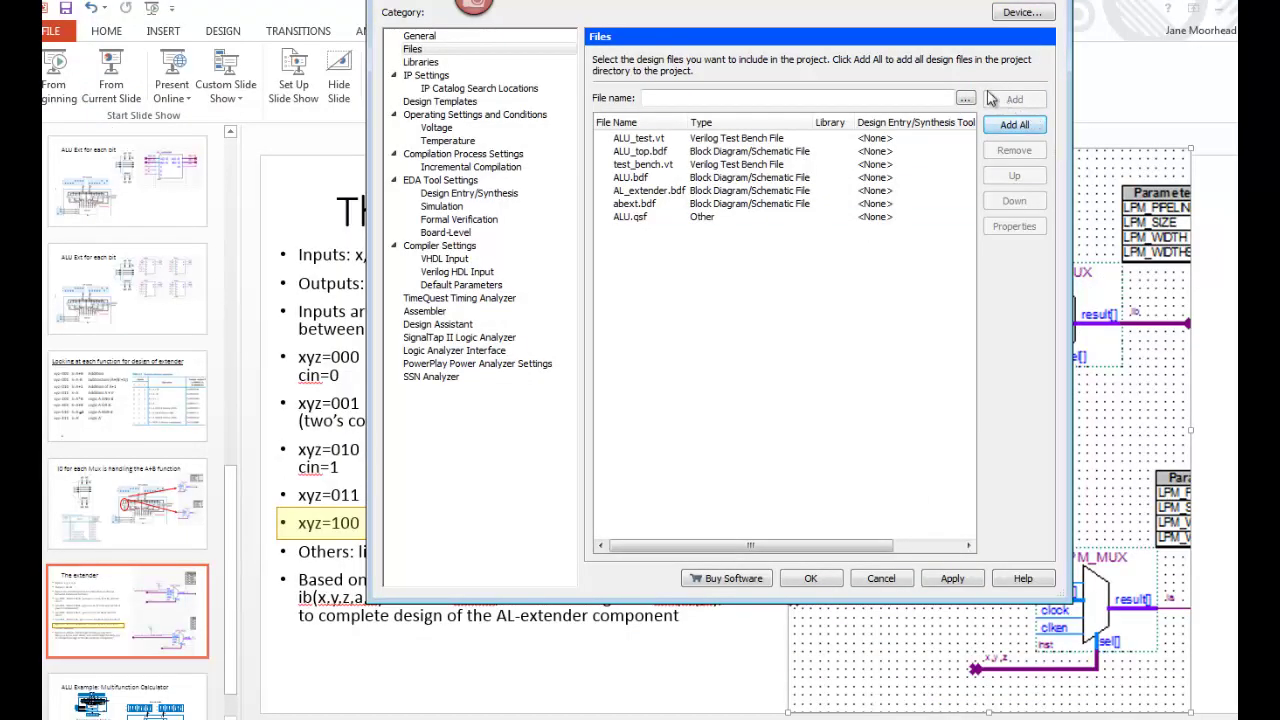
- Add abext_test.do from the Lab09 folder to the project's design files and apply the updated file list
{"action": "left_click", "coordinate": [965, 100]}
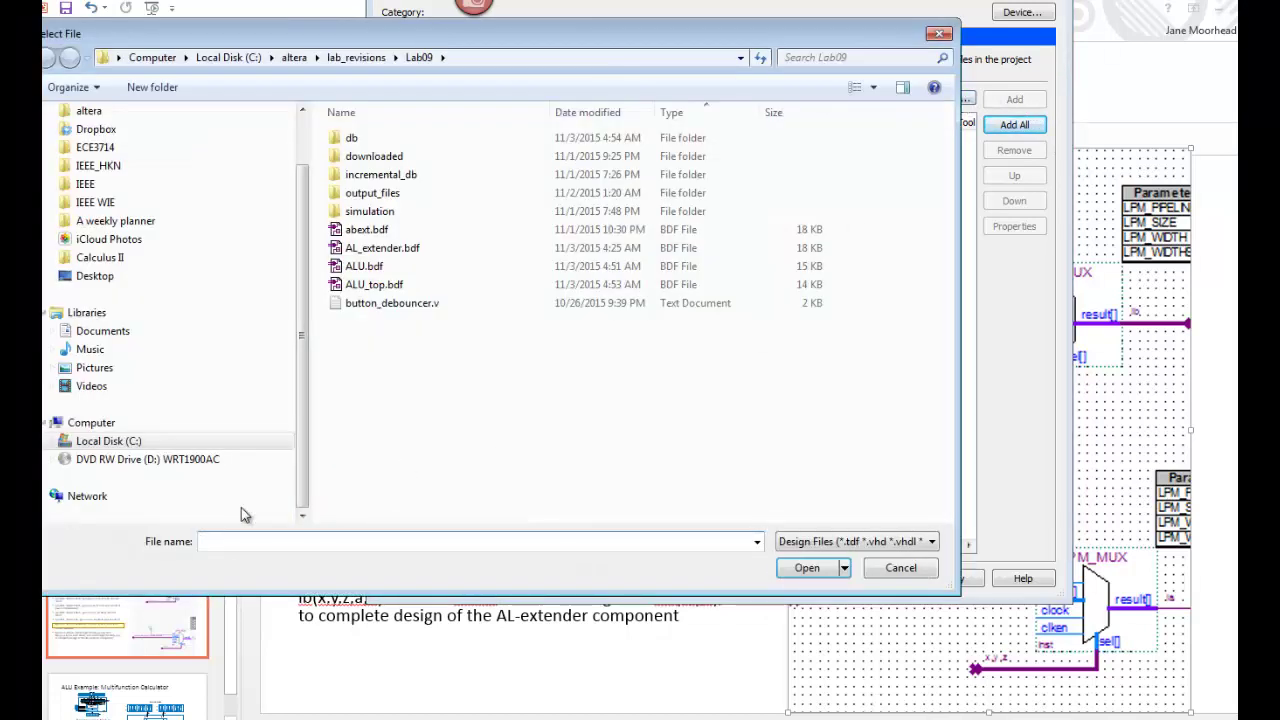
{"action": "left_click", "coordinate": [931, 541]}
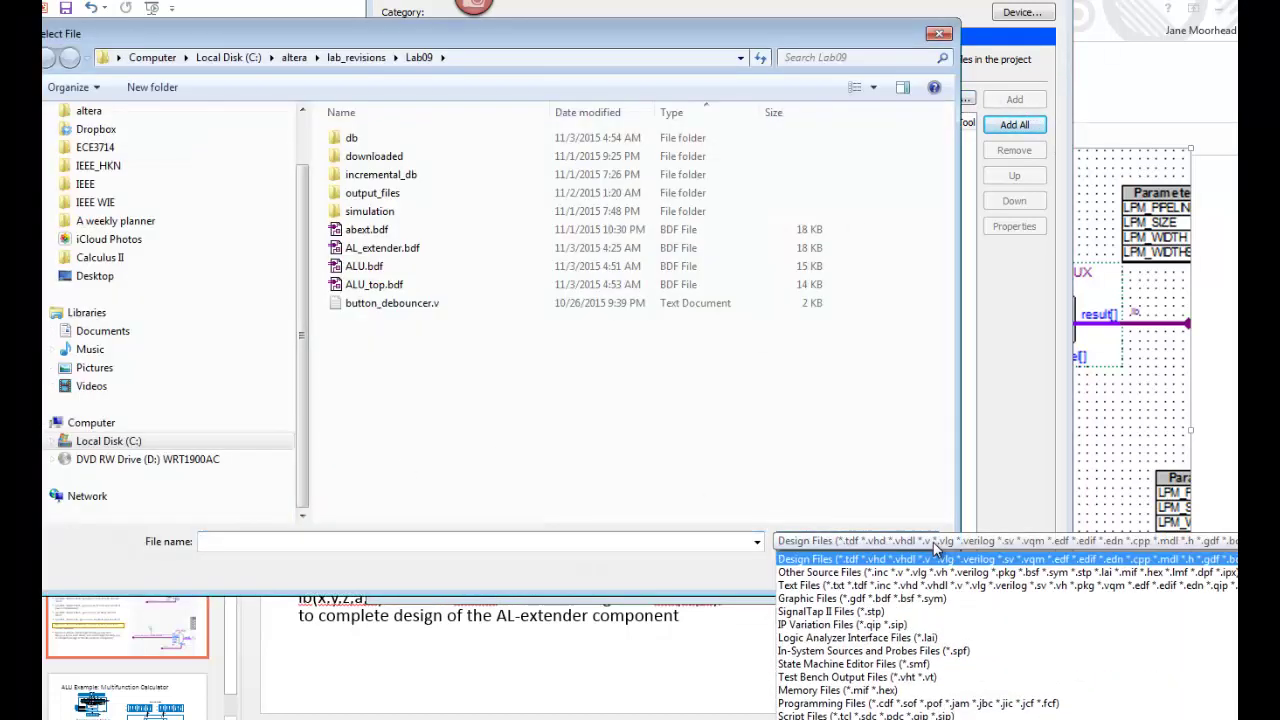
{"action": "key", "text": "End"}
{"action": "key", "text": "Return"}
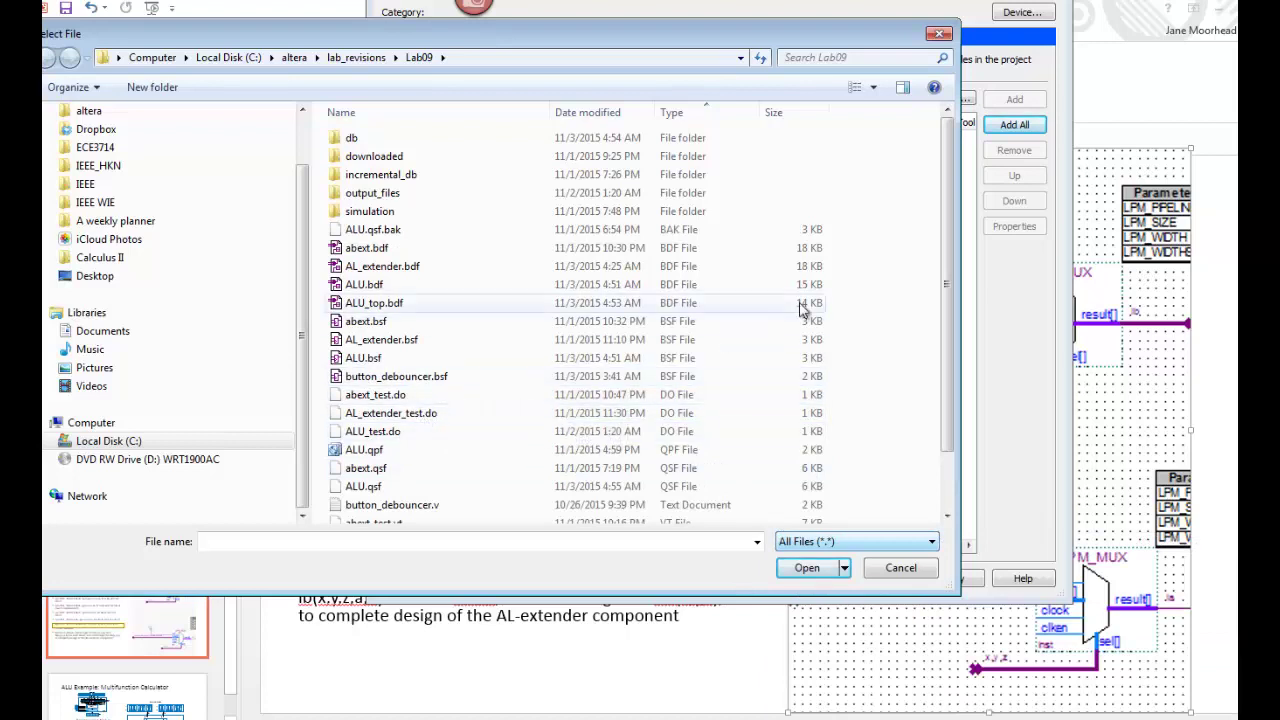
{"action": "left_click_drag", "start_coordinate": [948, 284], "coordinate": [927, 377]}
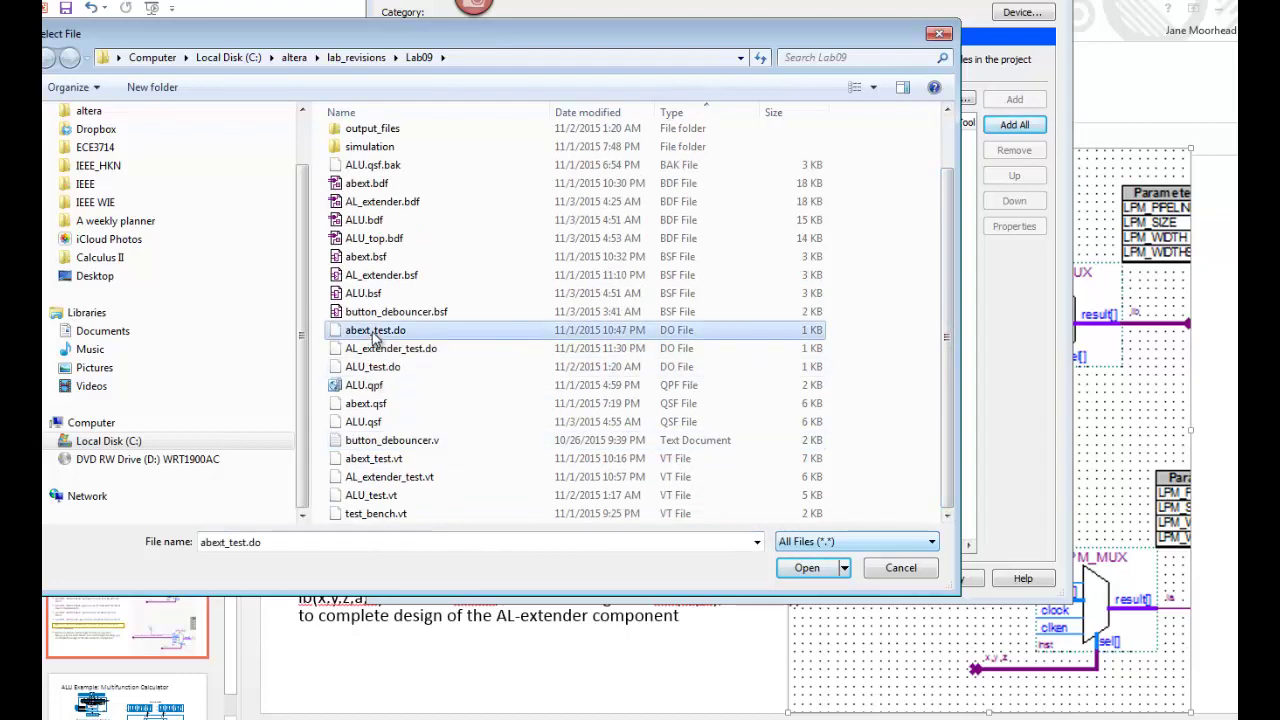
{"action": "double_click", "coordinate": [375, 333]}
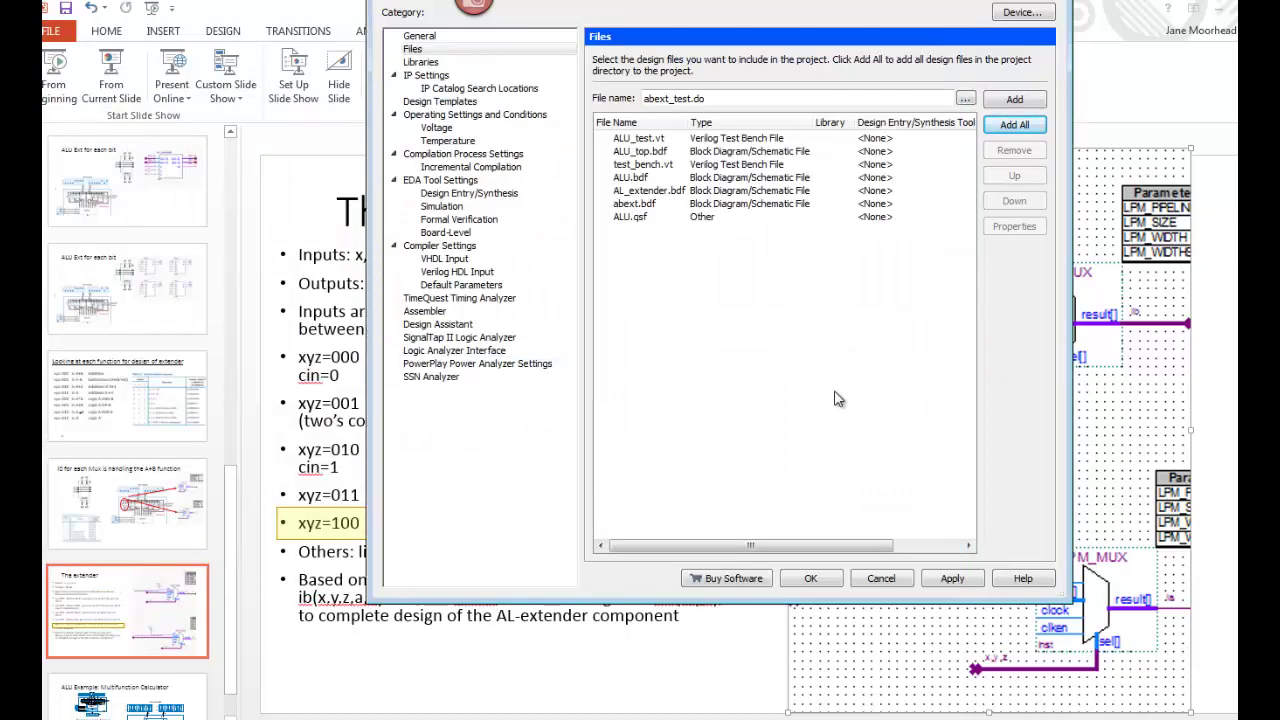
{"action": "left_click", "coordinate": [1012, 102]}
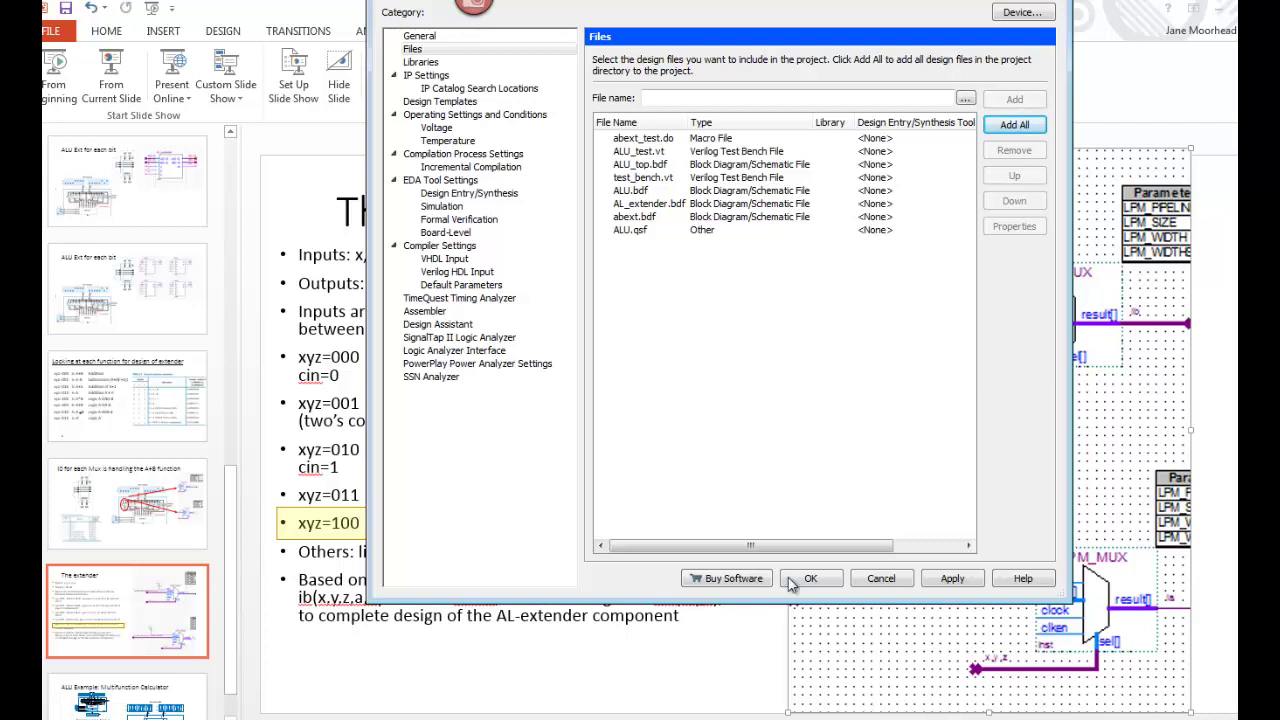
{"action": "left_click", "coordinate": [962, 578]}
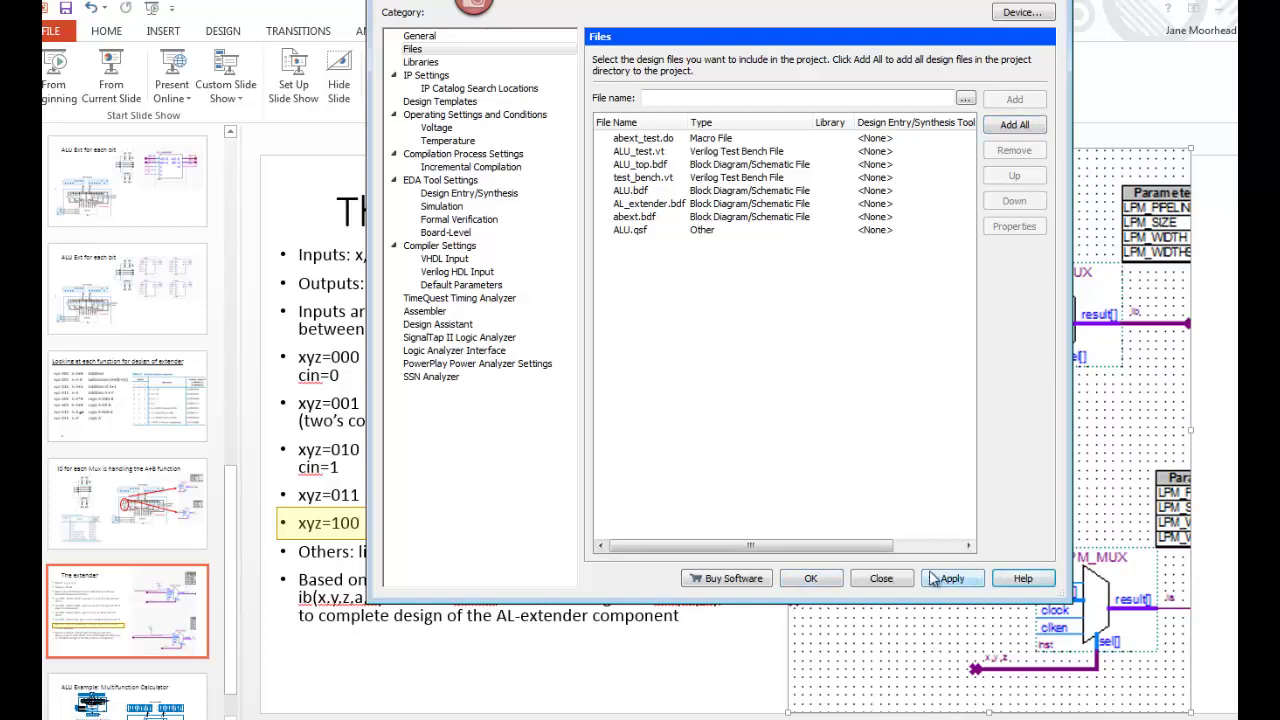
{"action": "left_click", "coordinate": [812, 578]}
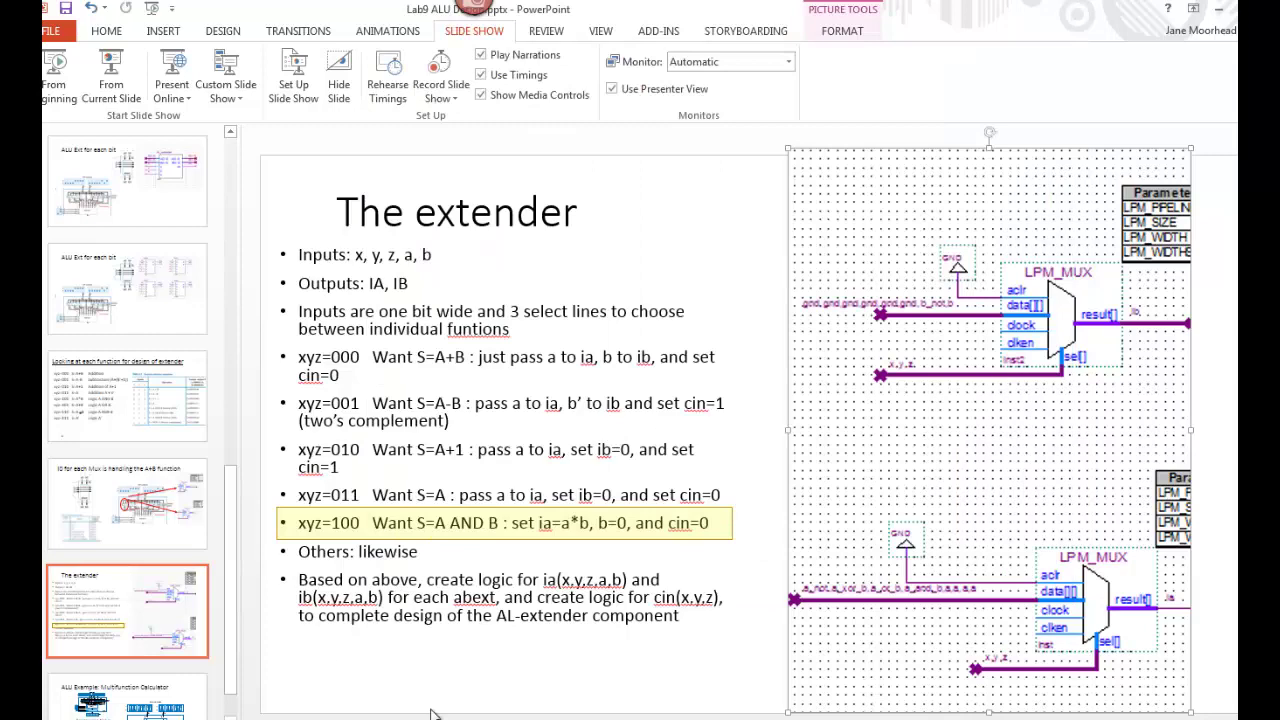
- Switch back to Quartus II and fit the whole abext.bdf schematic in the window
{"action": "key", "text": "alt+Tab"}
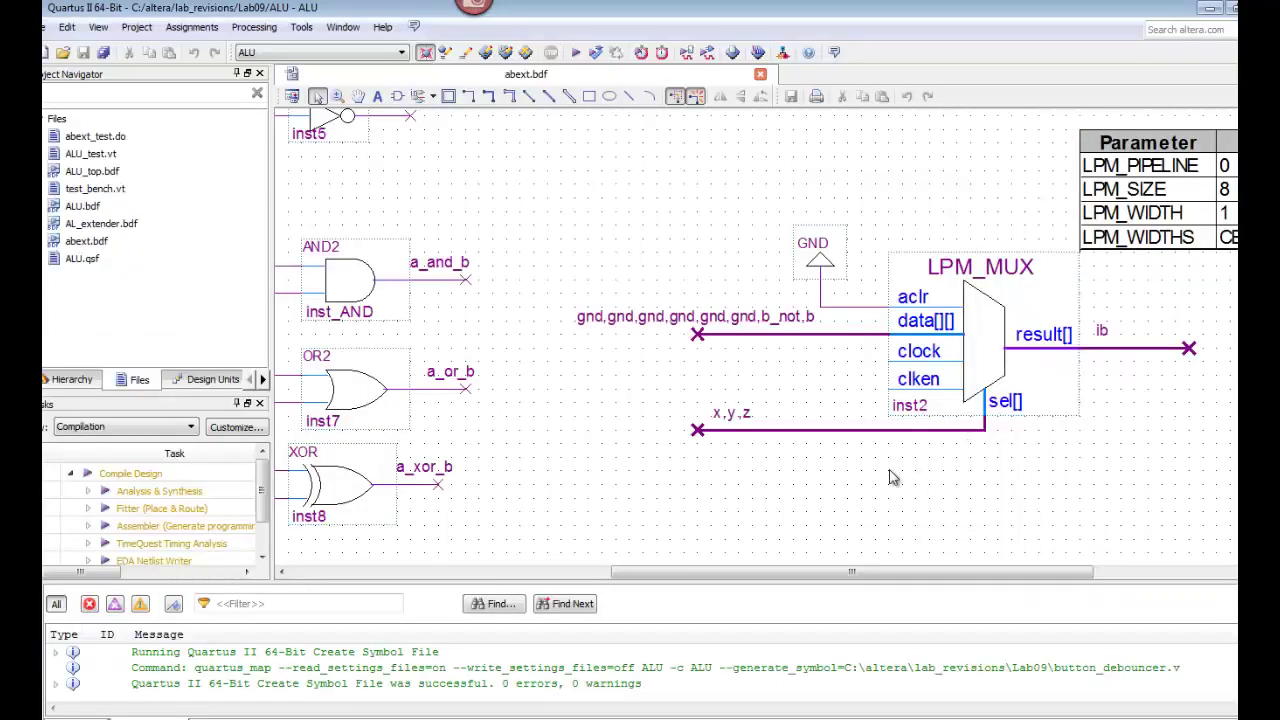
{"action": "left_click_drag", "start_coordinate": [813, 572], "coordinate": [507, 572]}
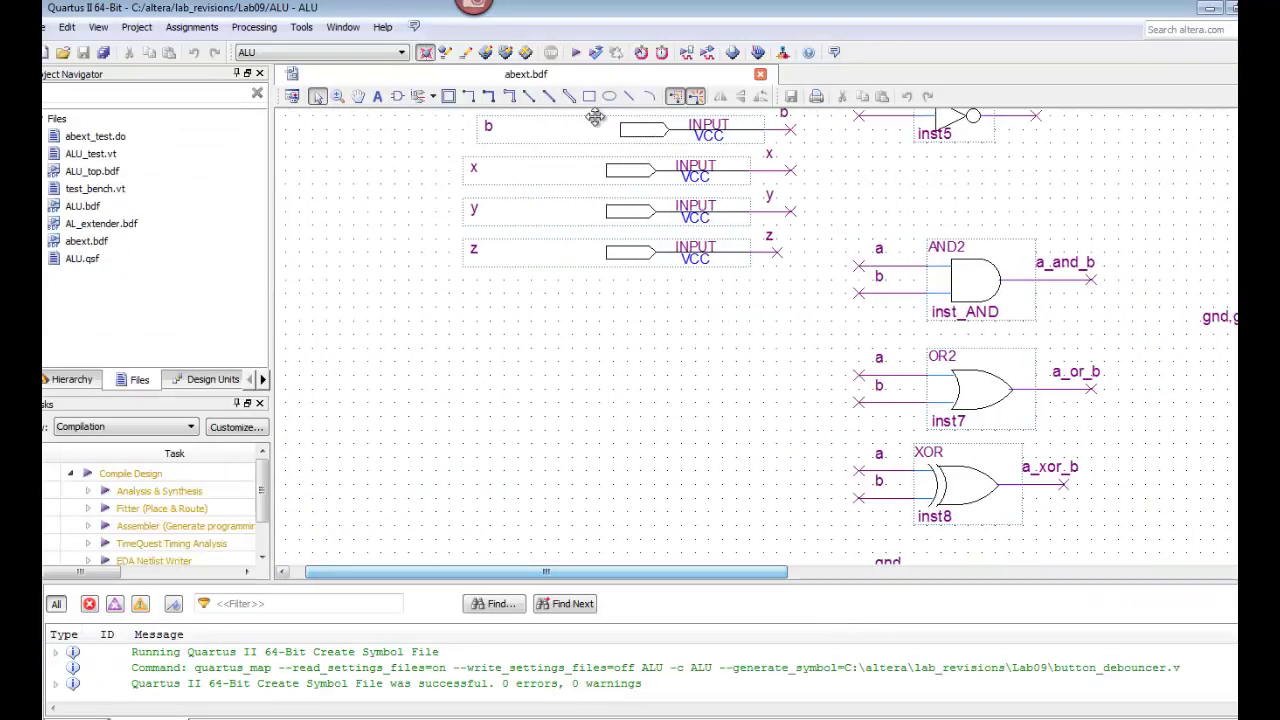
{"action": "left_click", "coordinate": [66, 27]}
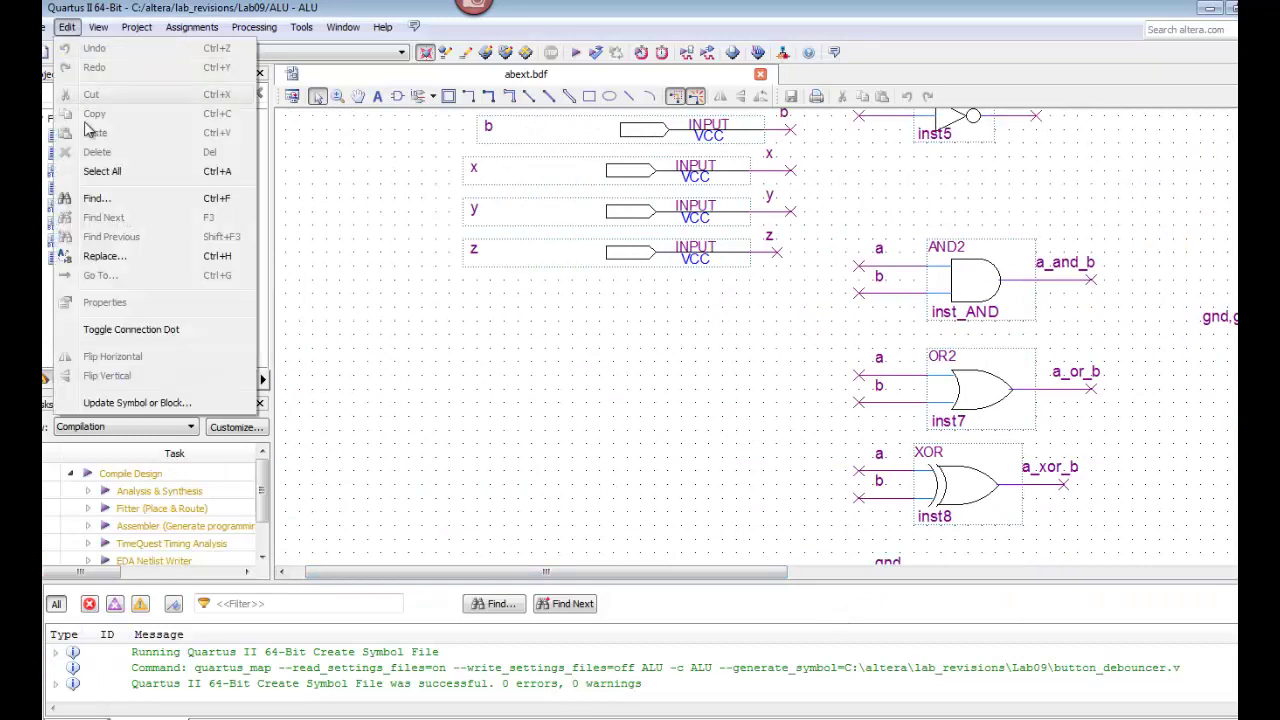
{"action": "left_click", "coordinate": [98, 27]}
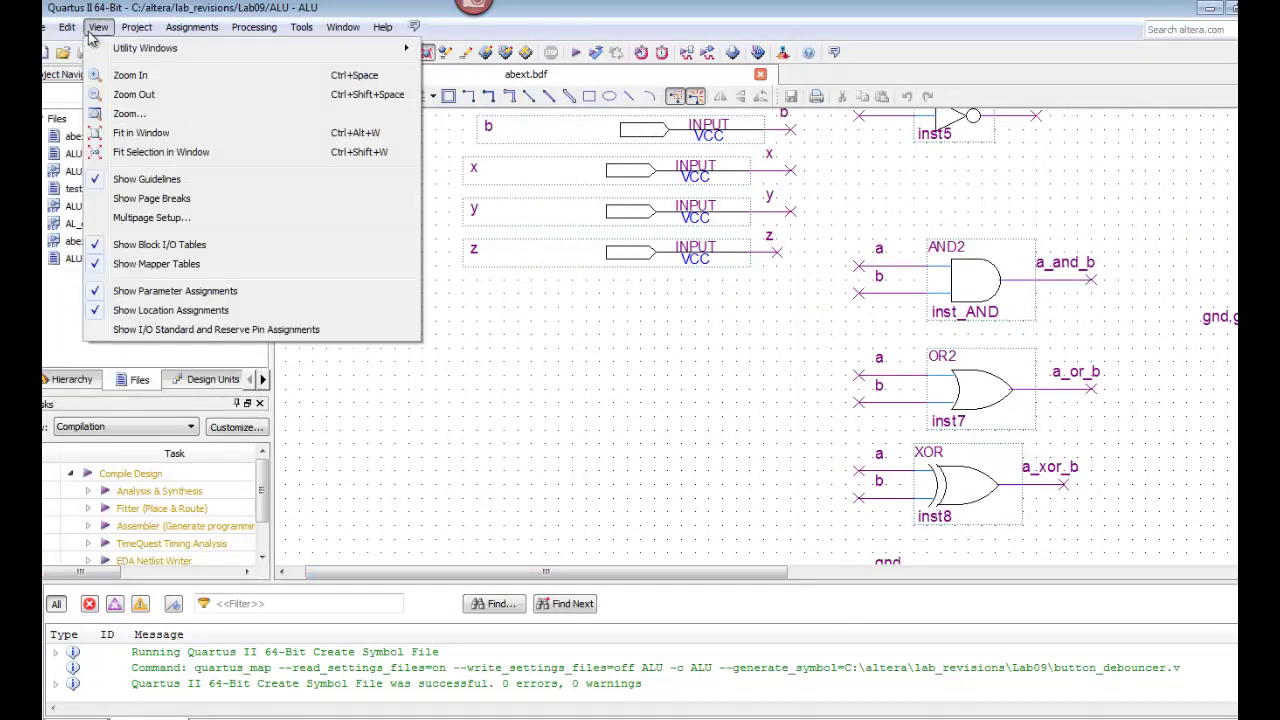
{"action": "left_click", "coordinate": [113, 96]}
{"action": "left_click", "coordinate": [98, 27]}
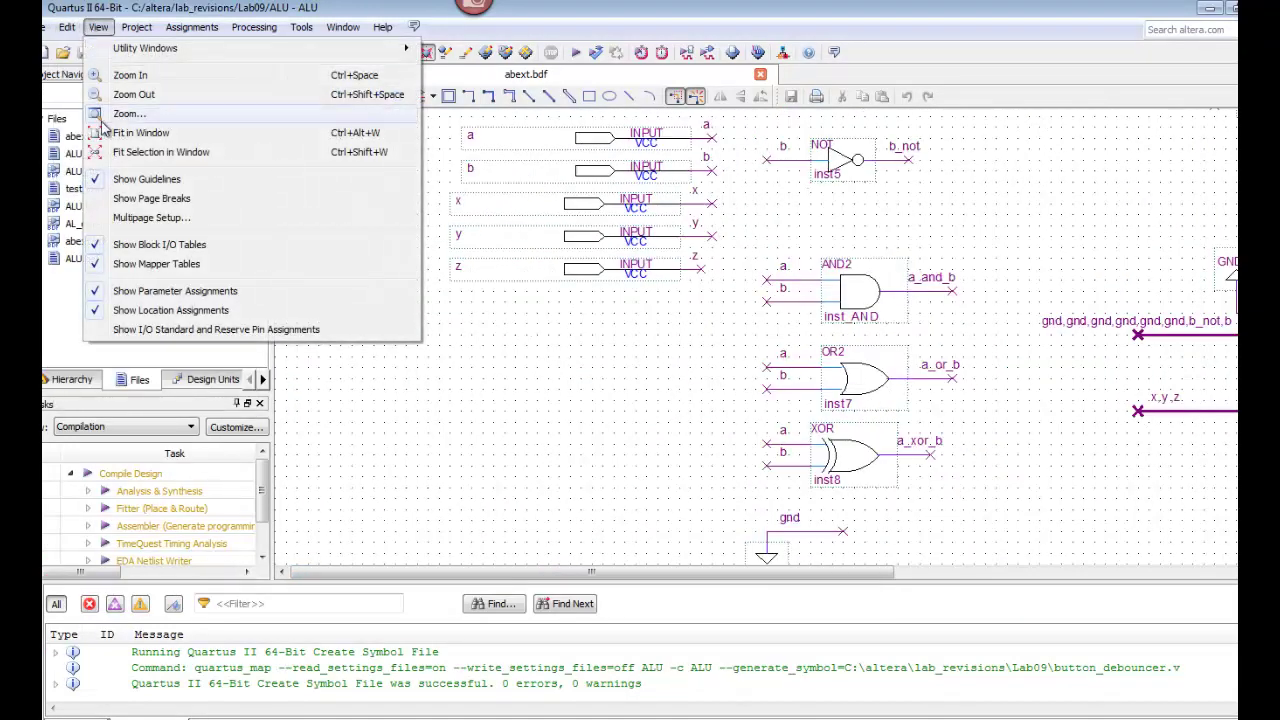
{"action": "left_click", "coordinate": [105, 133]}
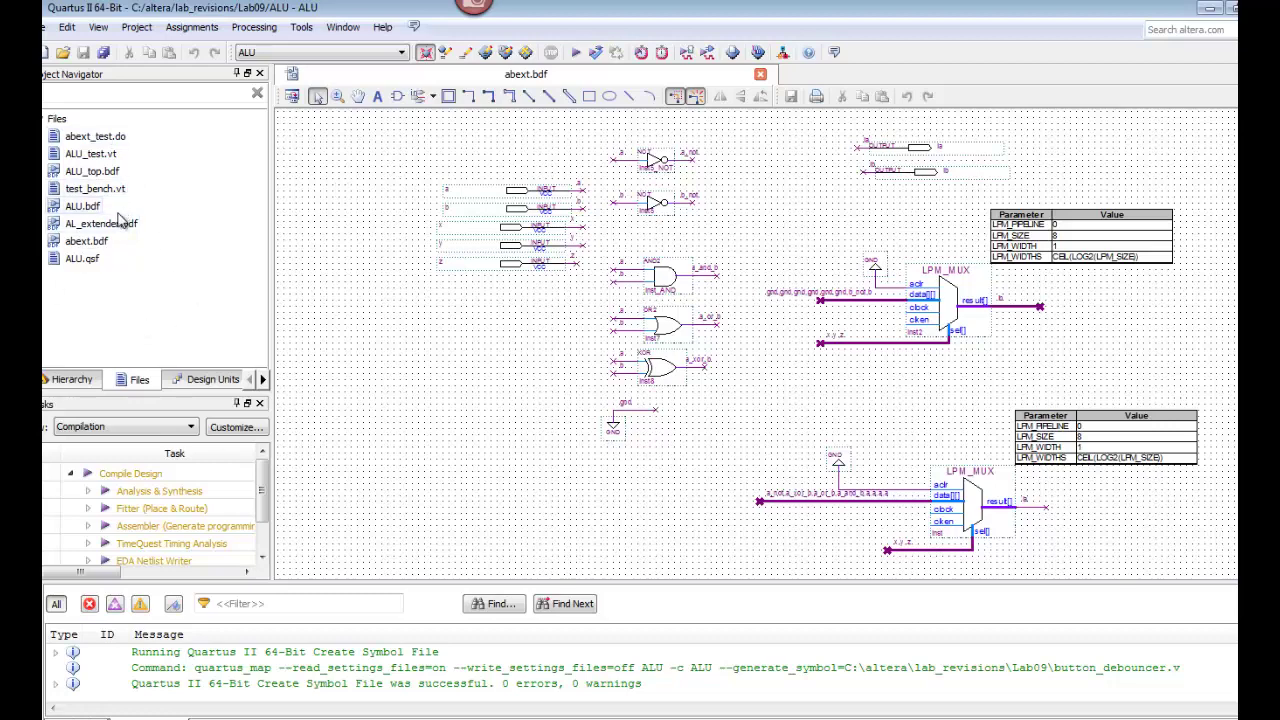
- Set abext.bdf as the project's top-level entity
{"action": "left_click", "coordinate": [90, 246]}
{"action": "right_click", "coordinate": [91, 248]}
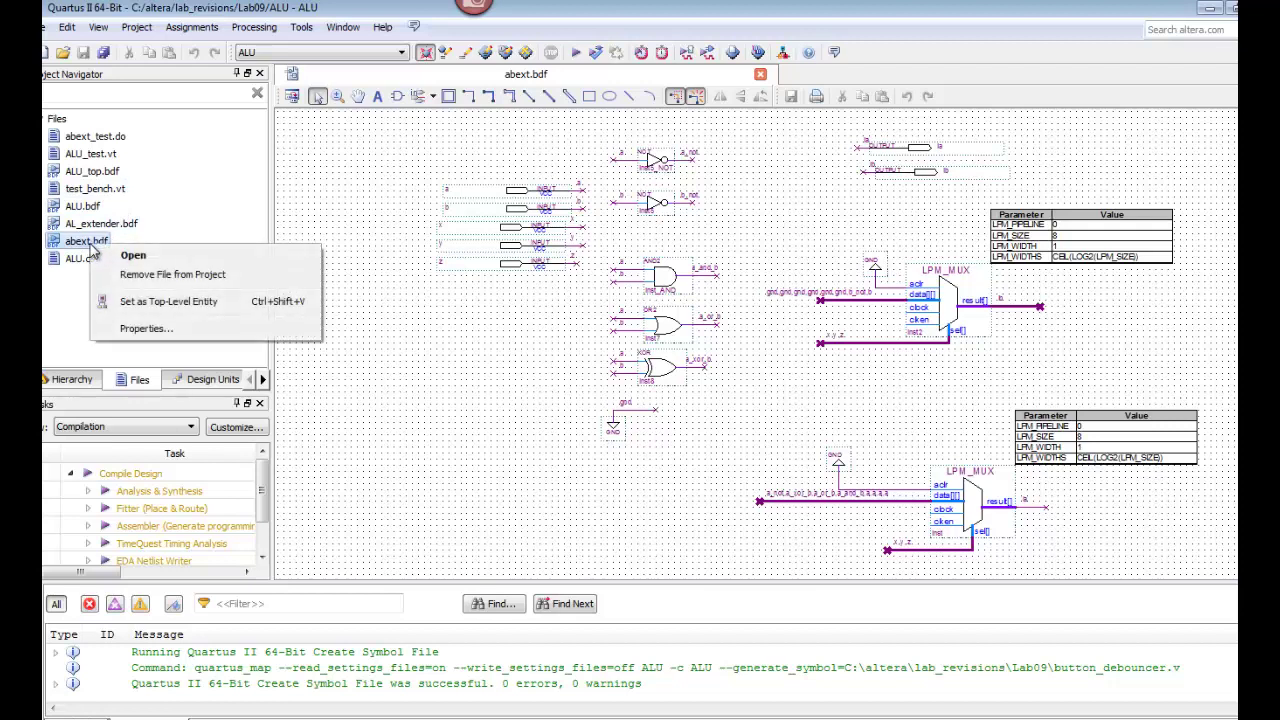
{"action": "left_click", "coordinate": [125, 313]}
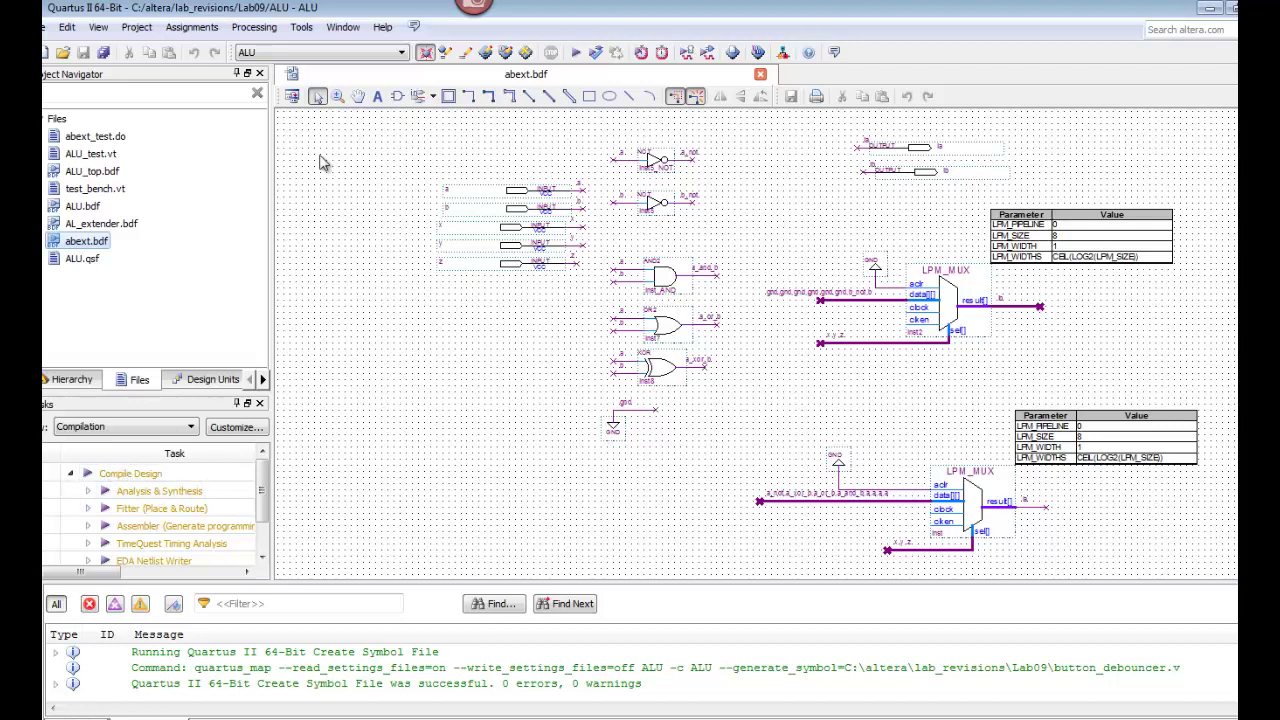
- In the project's EDA simulation settings, create a new test bench named abext_test with abext_test as its top-level module
{"action": "left_click", "coordinate": [188, 33]}
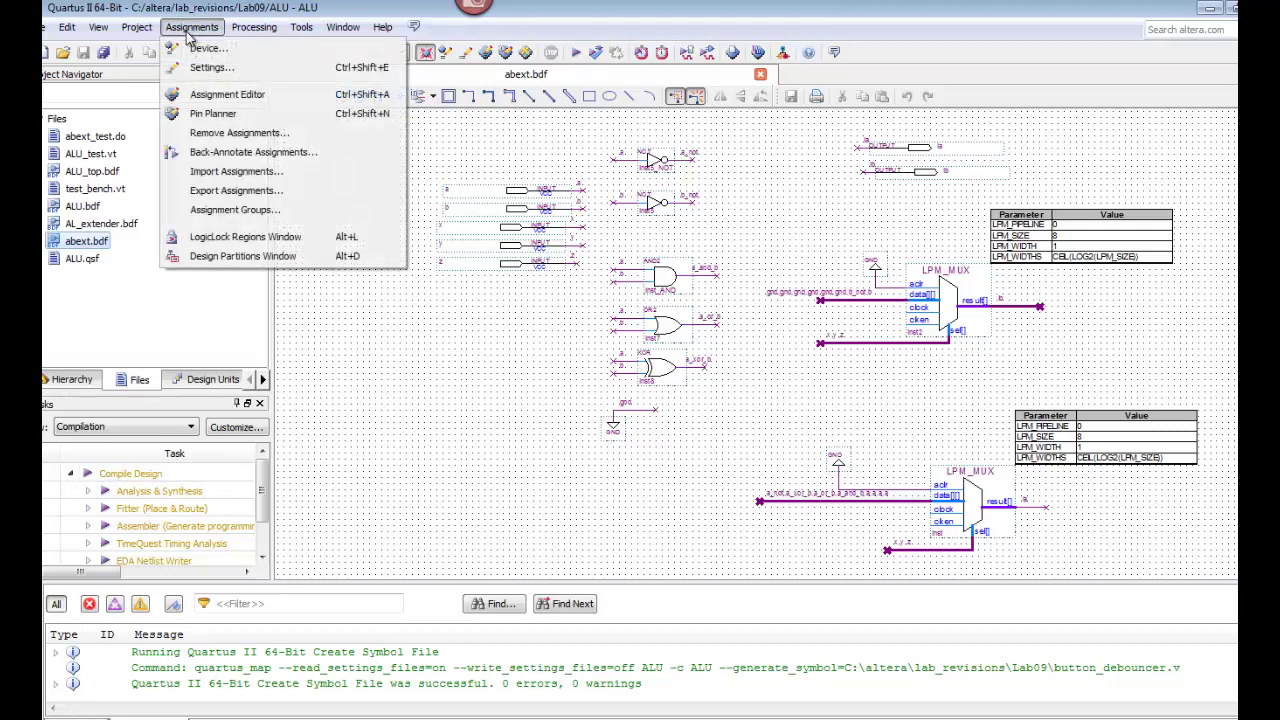
{"action": "left_click", "coordinate": [208, 67]}
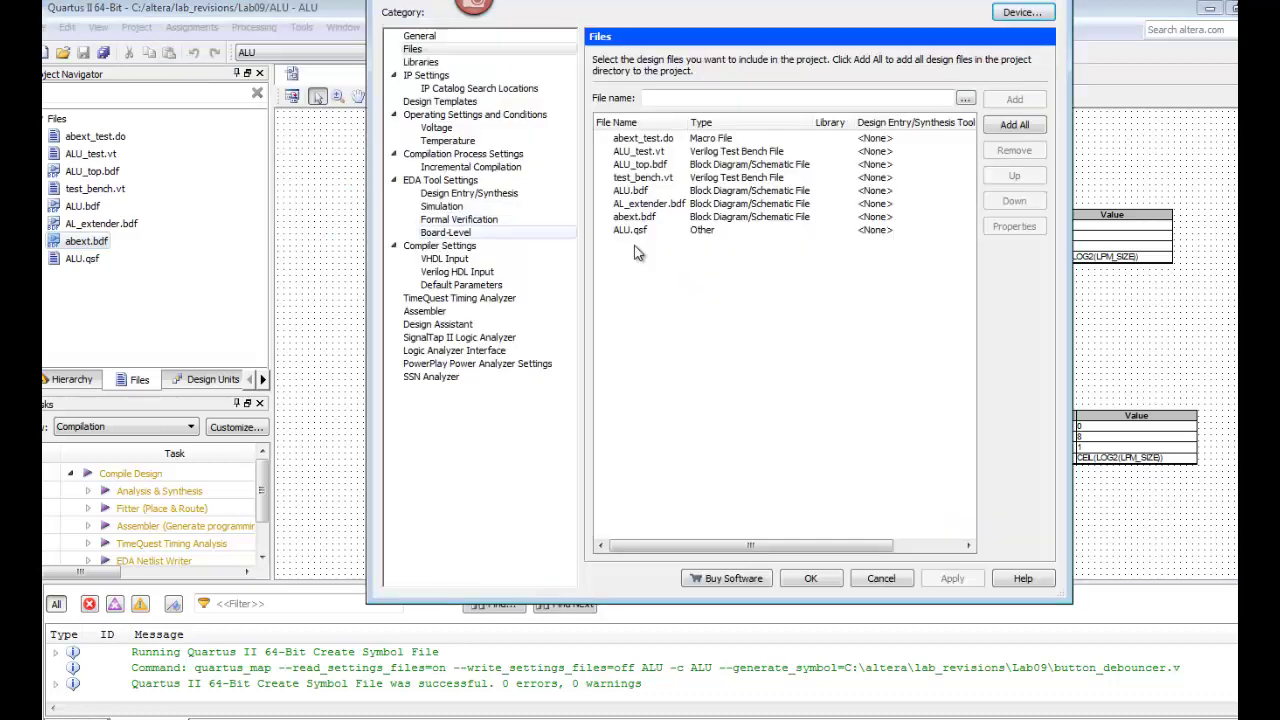
{"action": "left_click", "coordinate": [461, 211]}
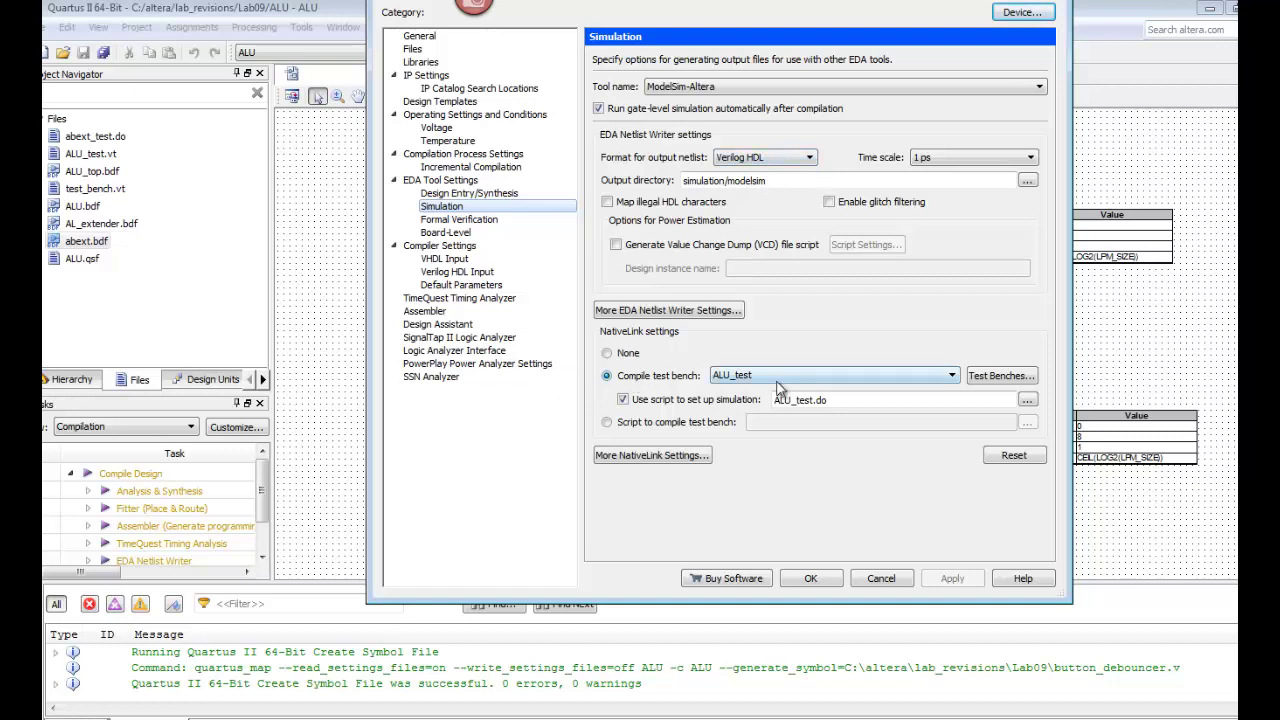
{"action": "left_click", "coordinate": [1016, 382]}
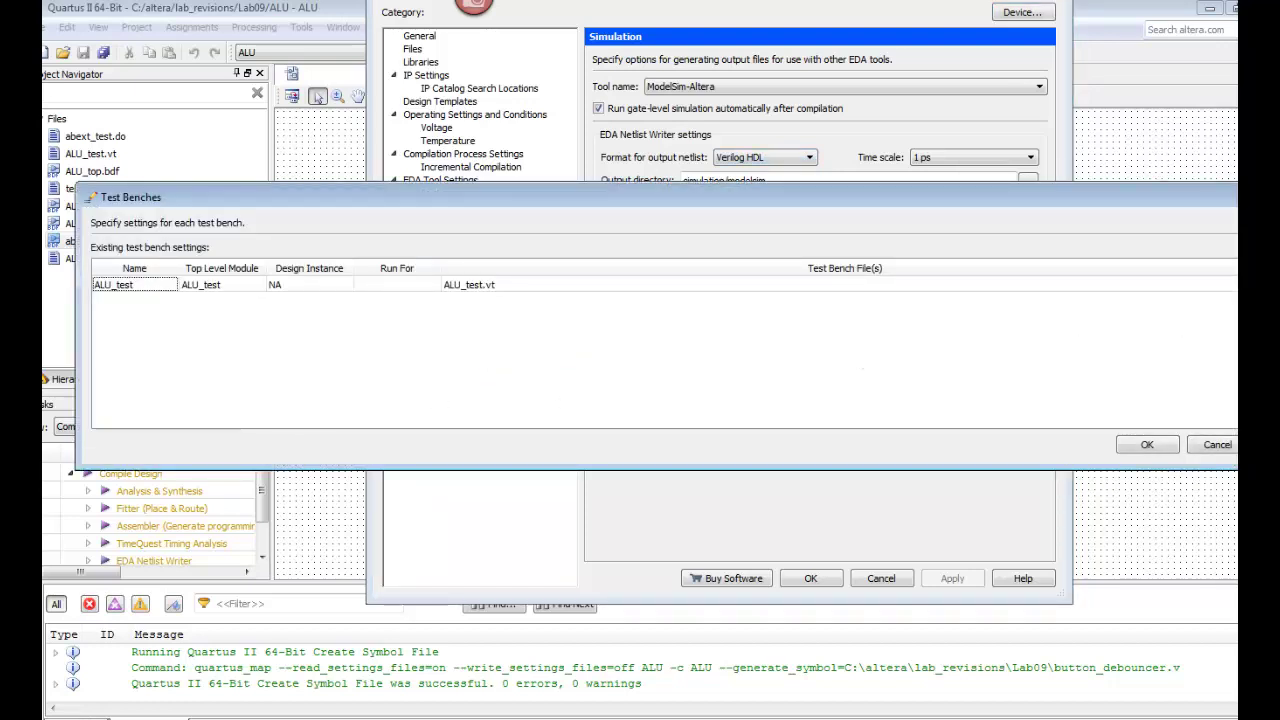
{"action": "key", "text": "alt+n"}
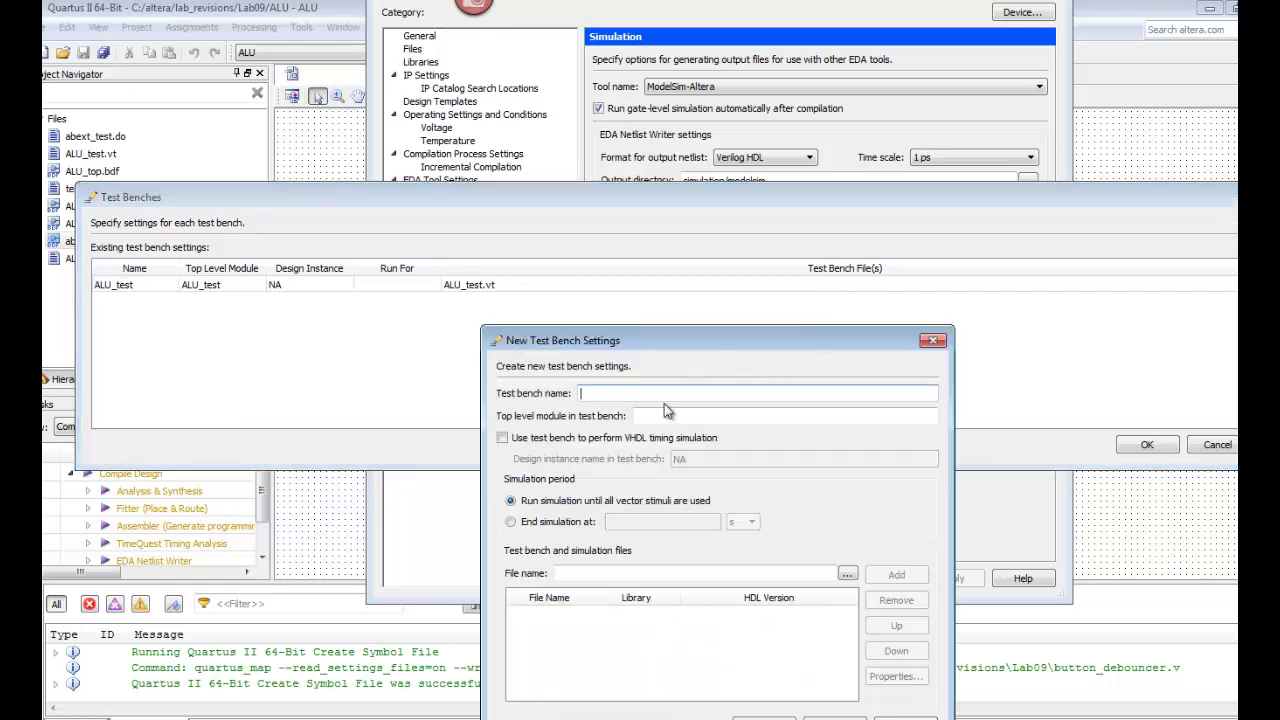
{"action": "type", "text": "al"}
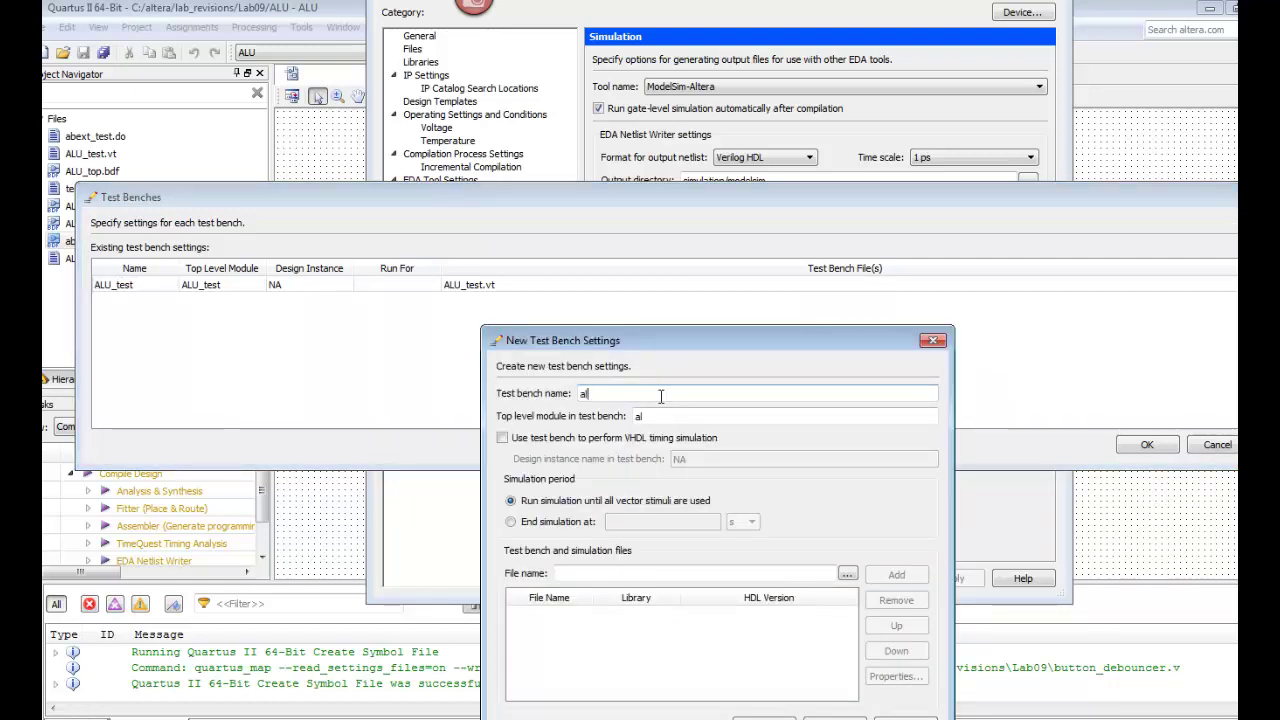
{"action": "type", "text": "ext_tes"}
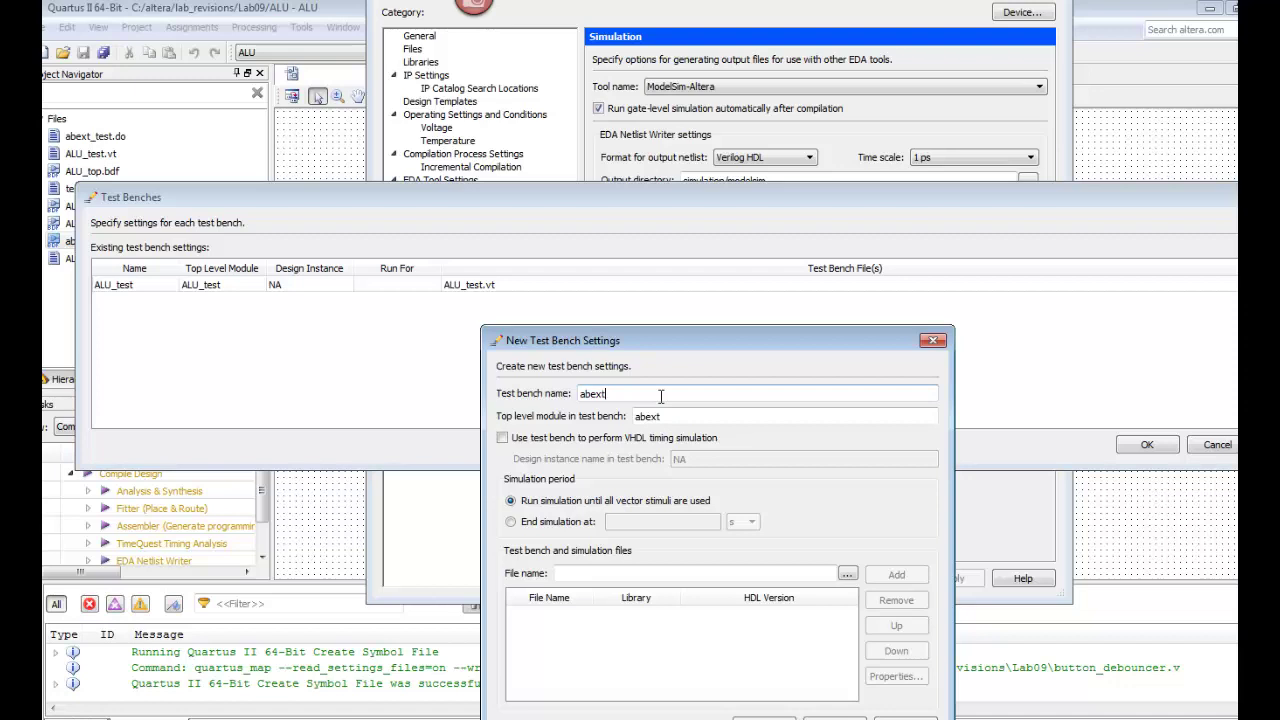
{"action": "type", "text": "test"}
- Add abext_test.vt from the Lab09 folder as the new test bench's simulation file and accept the test bench settings
{"action": "left_click", "coordinate": [847, 575]}
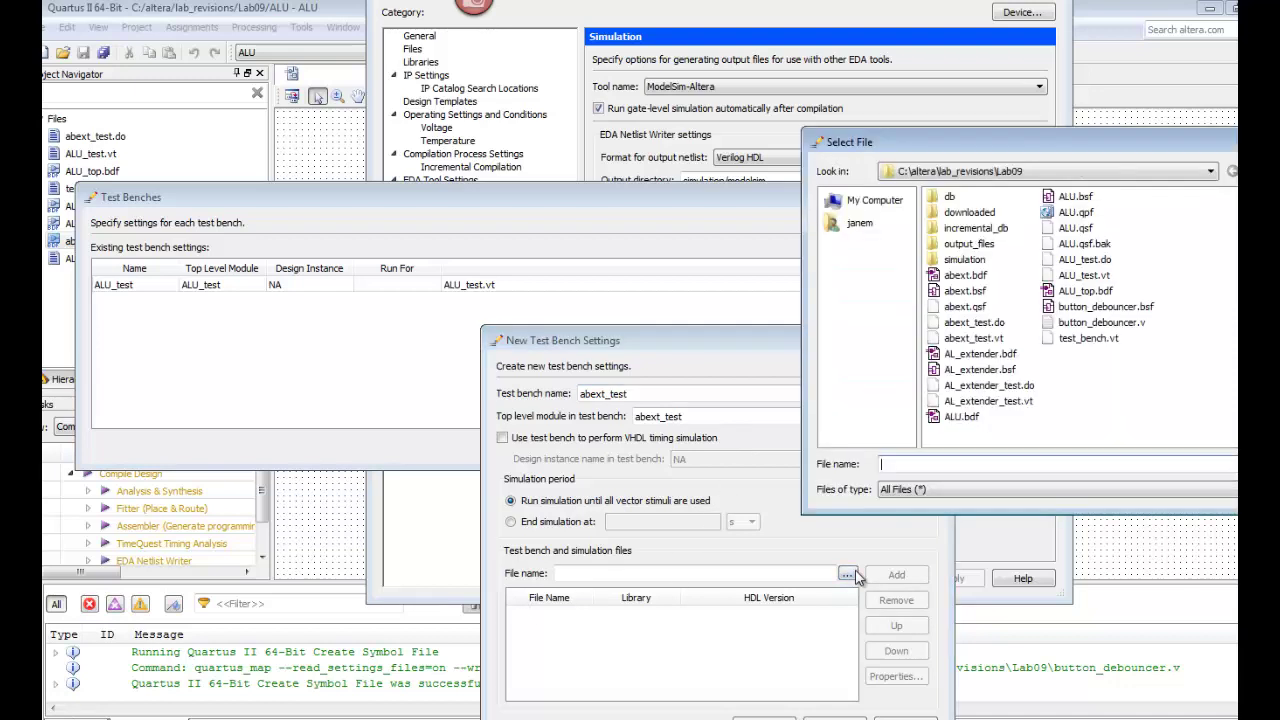
{"action": "left_click", "coordinate": [983, 347]}
{"action": "double_click", "coordinate": [983, 347]}
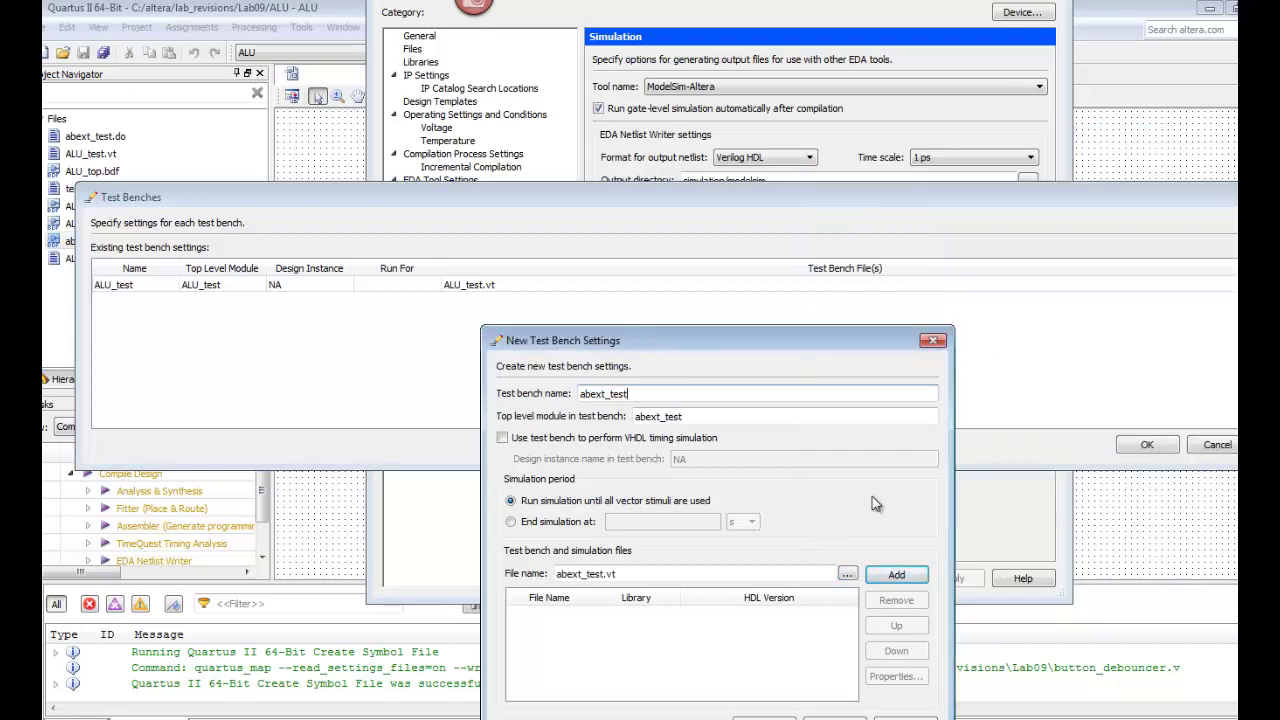
{"action": "left_click", "coordinate": [896, 575]}
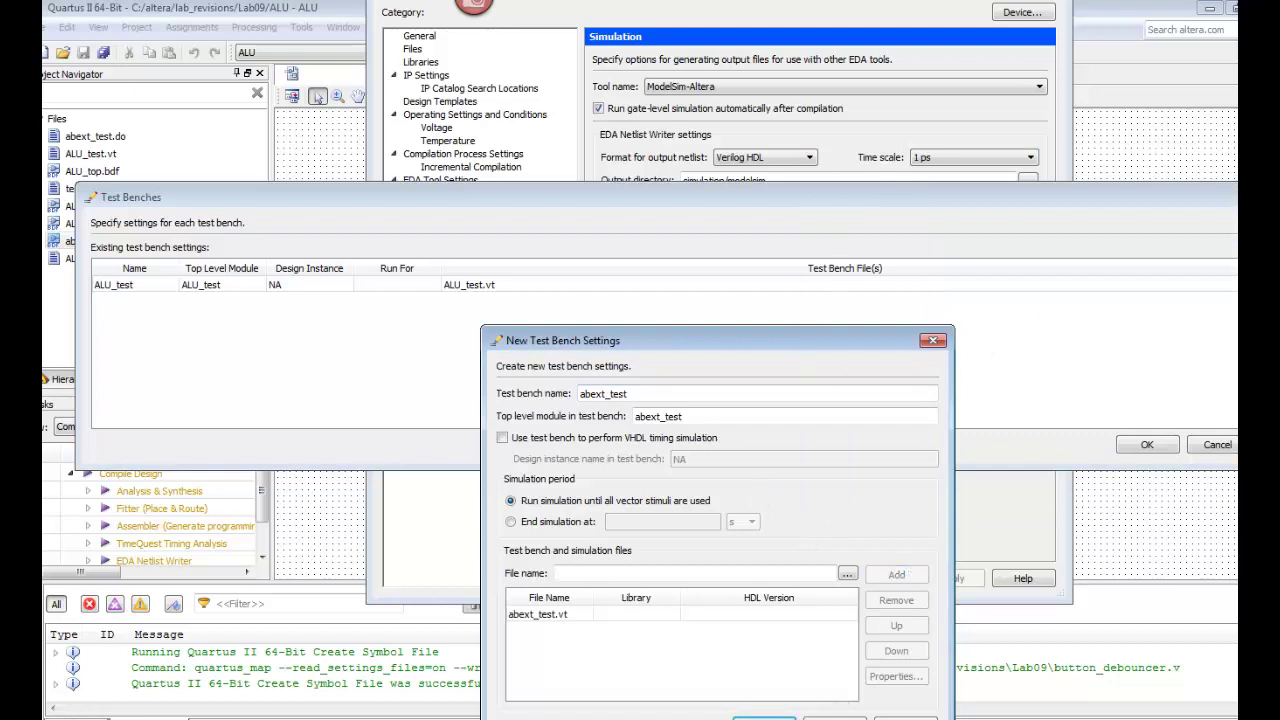
{"action": "left_click", "coordinate": [765, 718]}
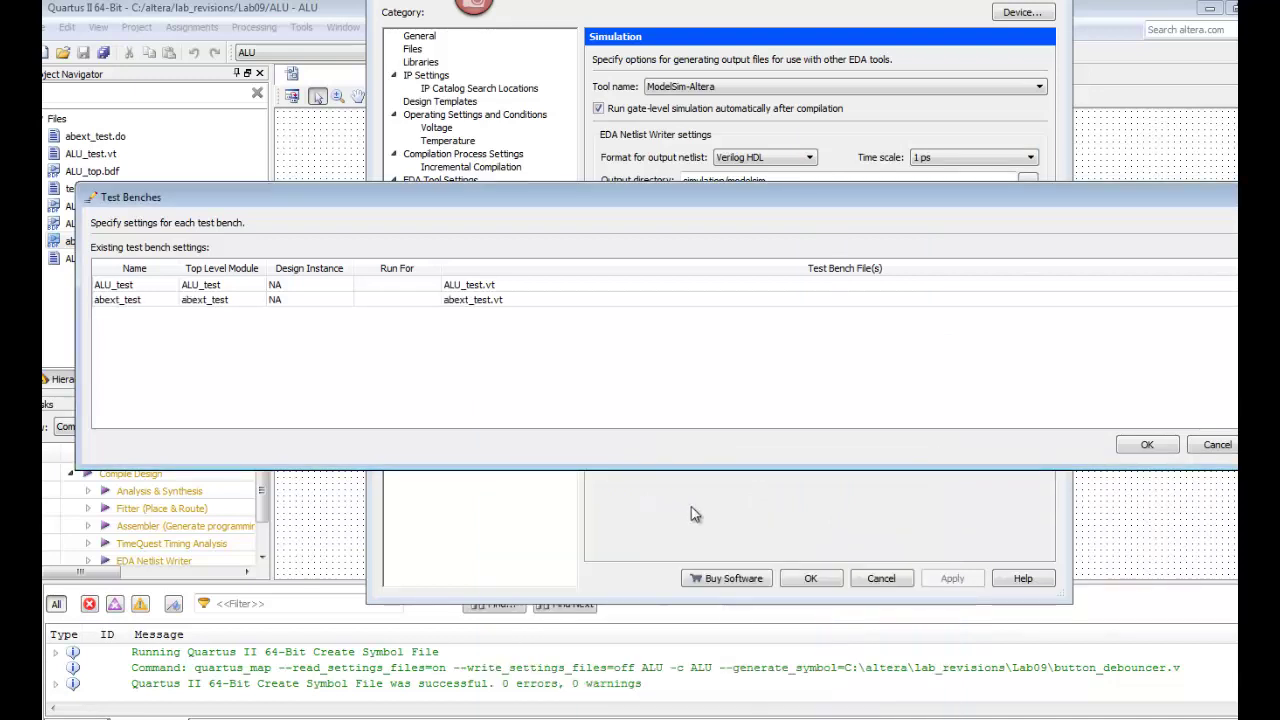
- Delete the ALU_test entry from the existing test benches and accept the list
{"action": "left_click", "coordinate": [143, 287]}
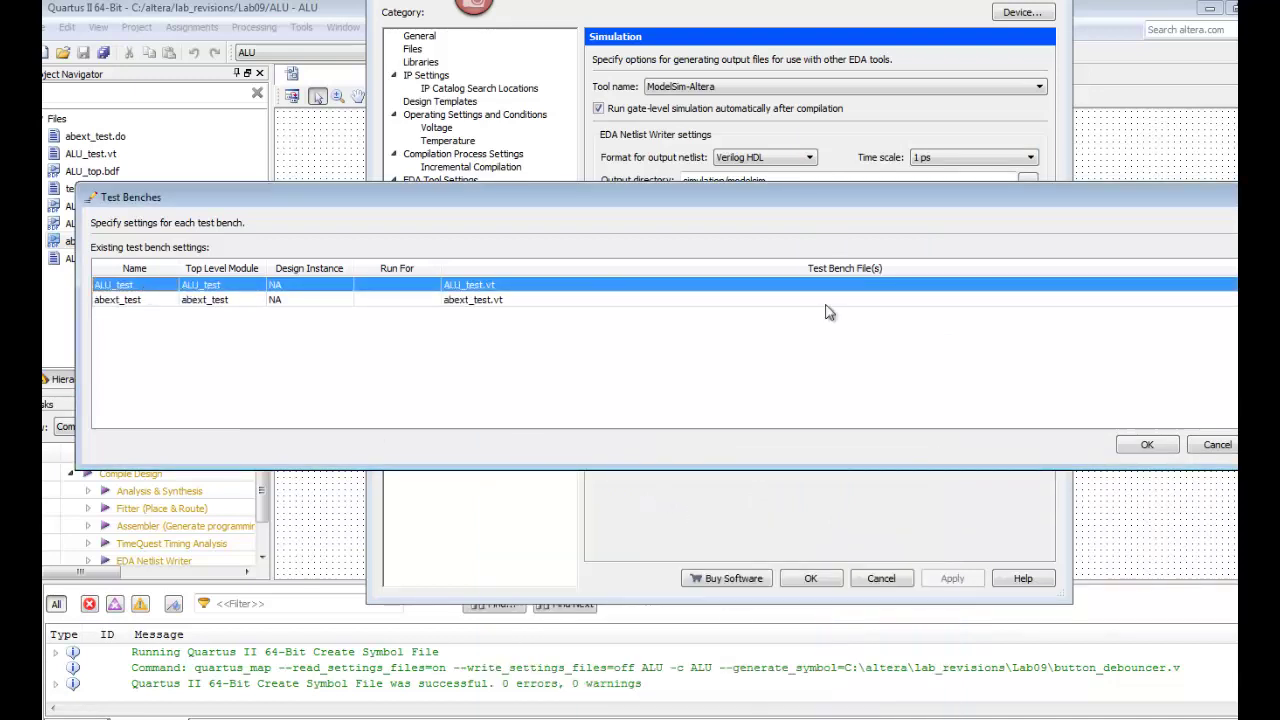
{"action": "key", "text": "Delete"}
{"action": "left_click", "coordinate": [1147, 445]}
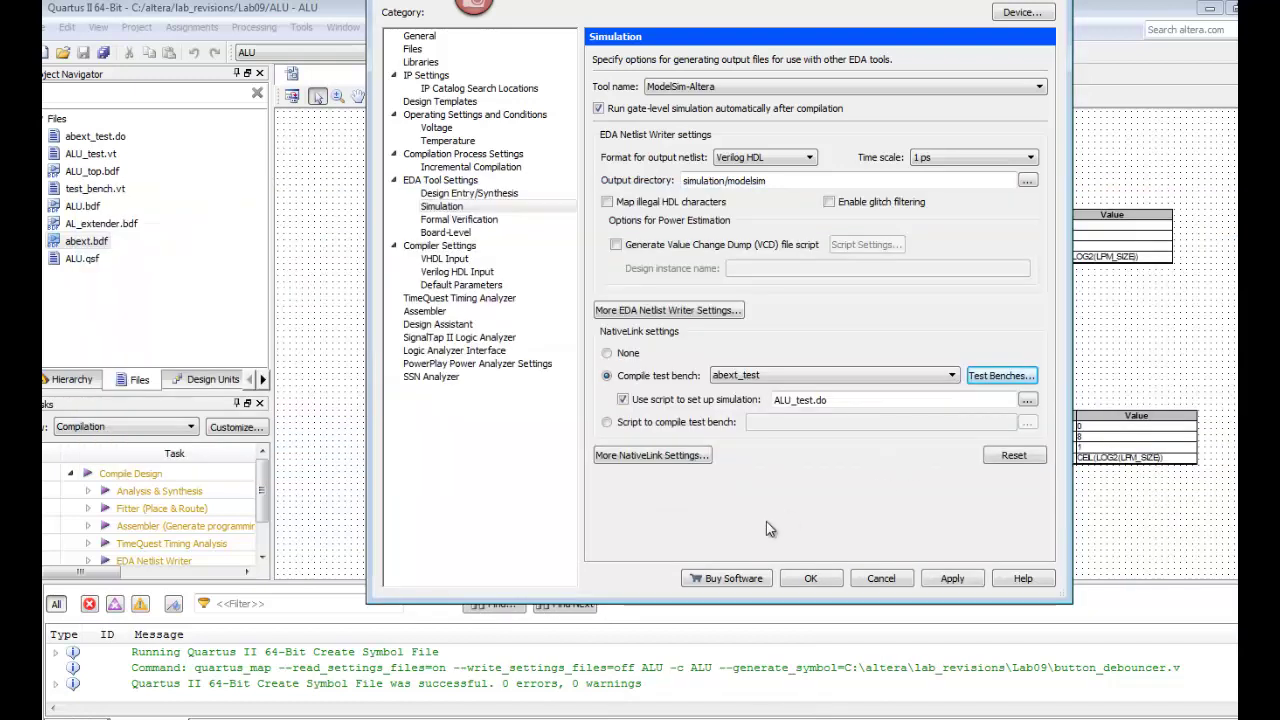
- Set abext_test.do as the simulation setup script and apply the simulation settings
{"action": "left_click", "coordinate": [1027, 399]}
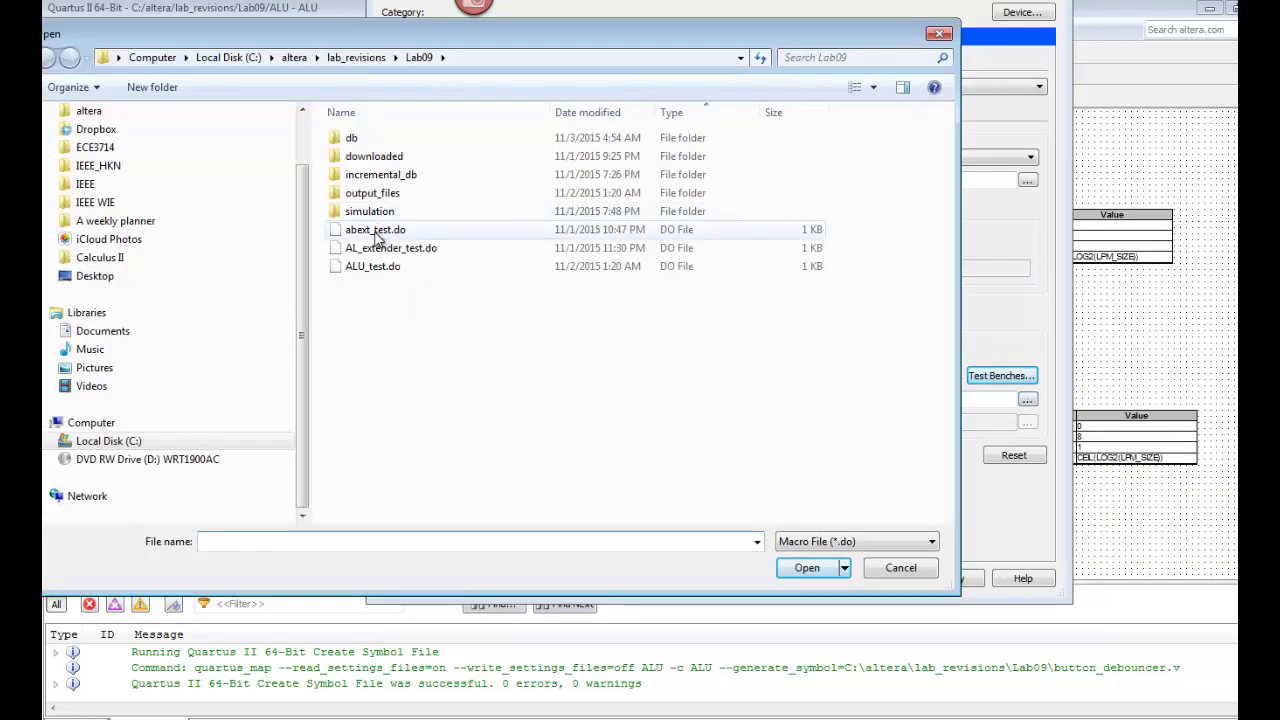
{"action": "double_click", "coordinate": [376, 230]}
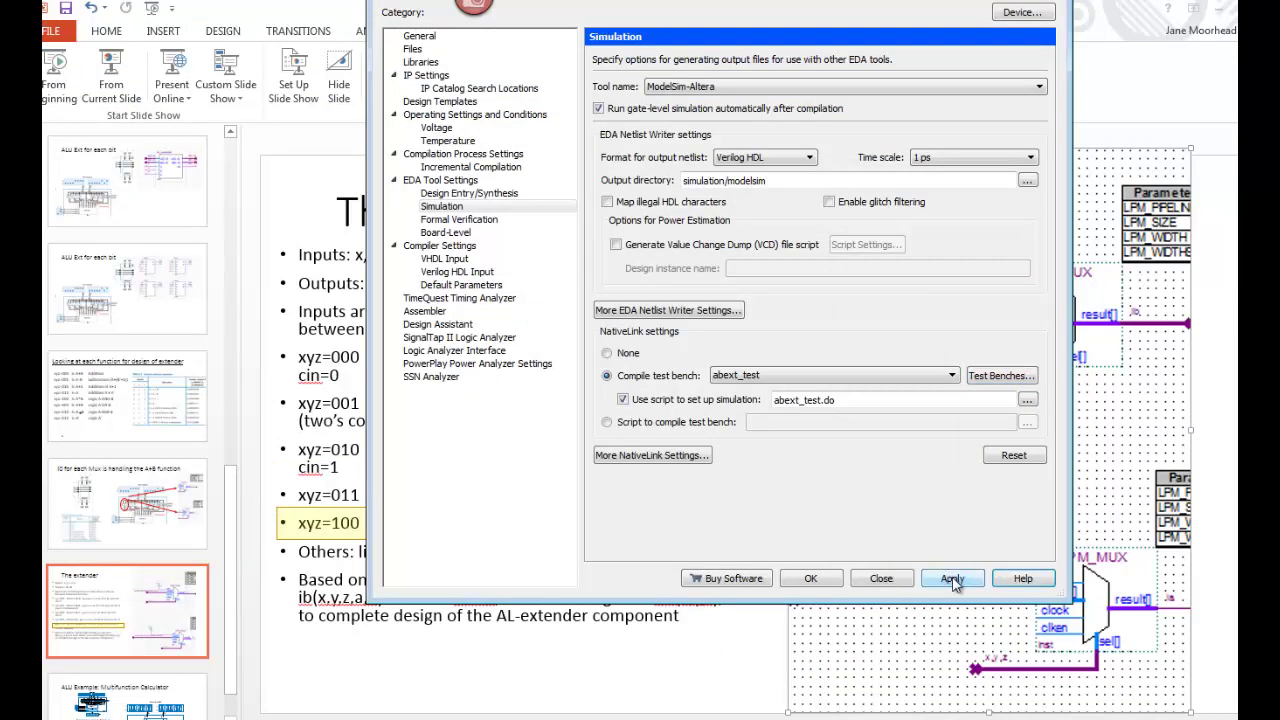
{"action": "left_click", "coordinate": [810, 578]}
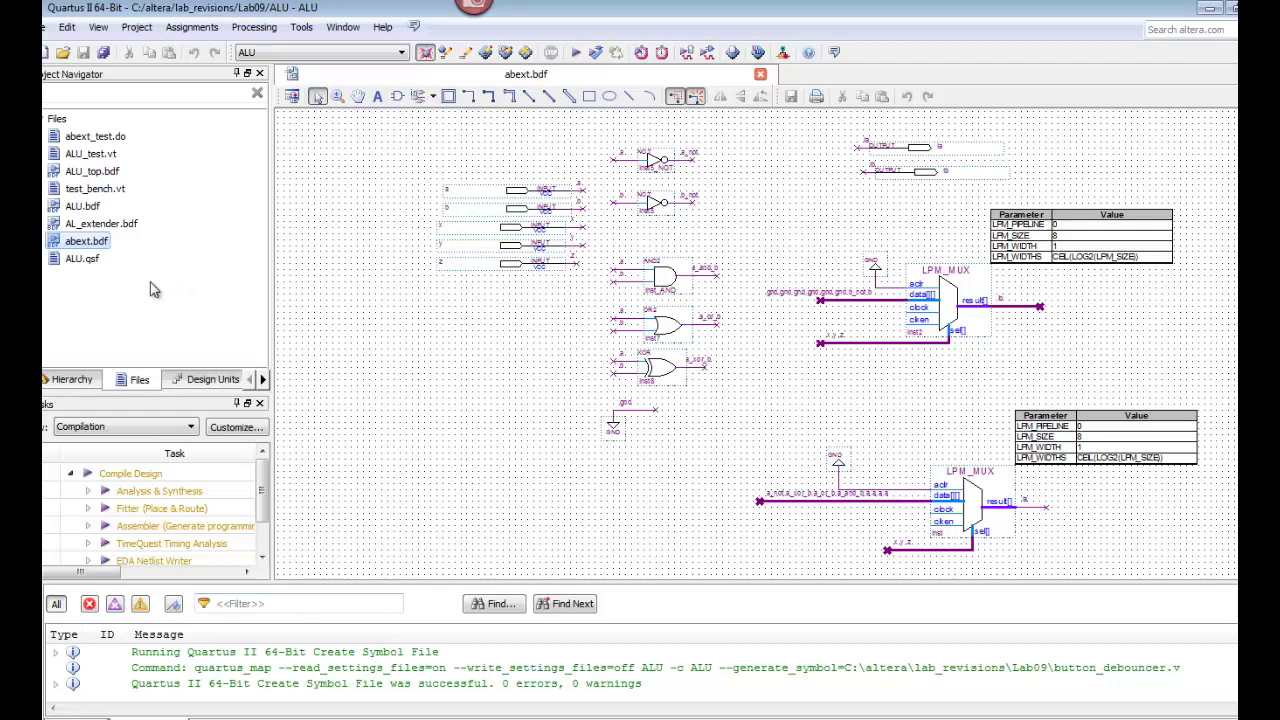
- Set abext.bdf as the top-level entity and run the full design compilation with its ModelSim simulation
{"action": "right_click", "coordinate": [100, 250]}
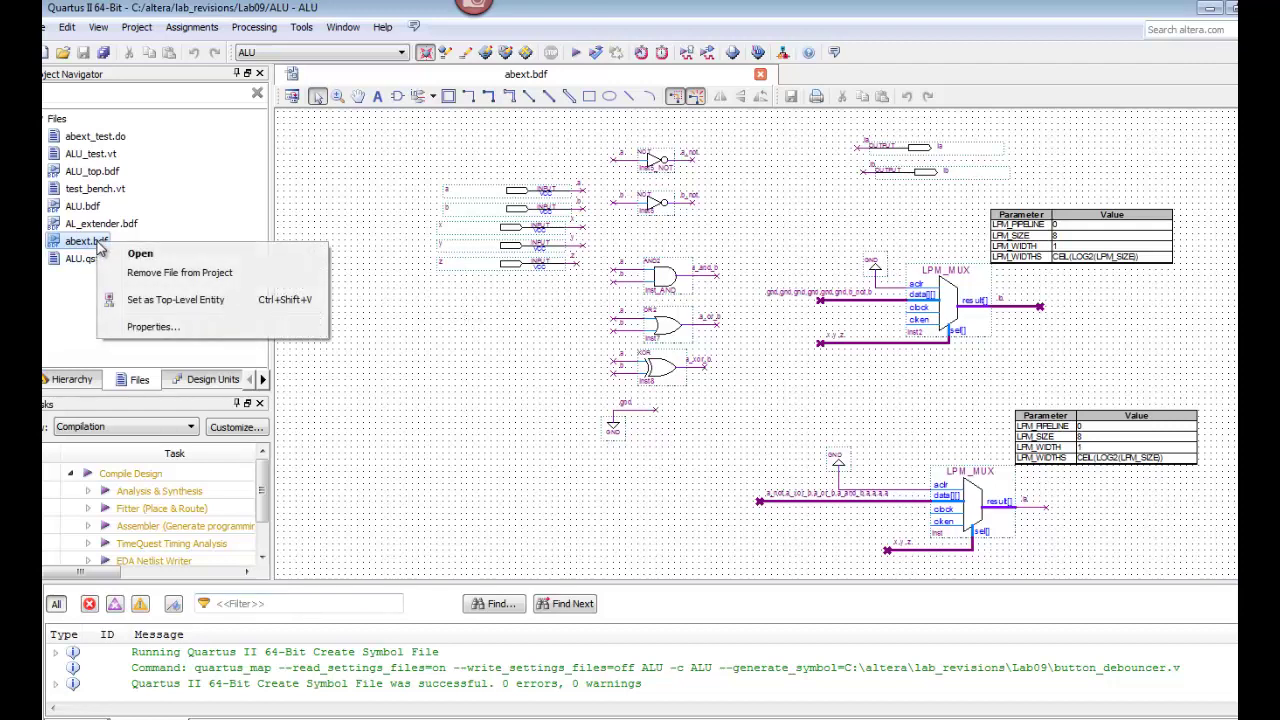
{"action": "left_click", "coordinate": [132, 296]}
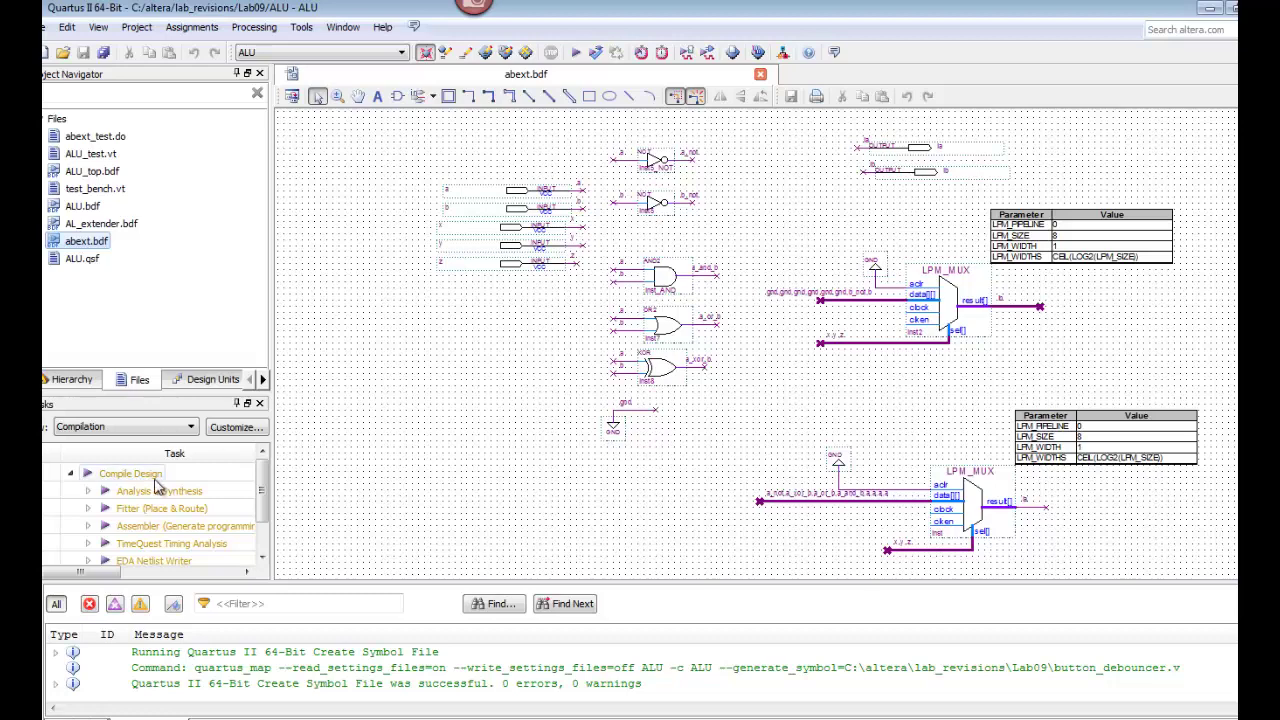
{"action": "double_click", "coordinate": [155, 481]}
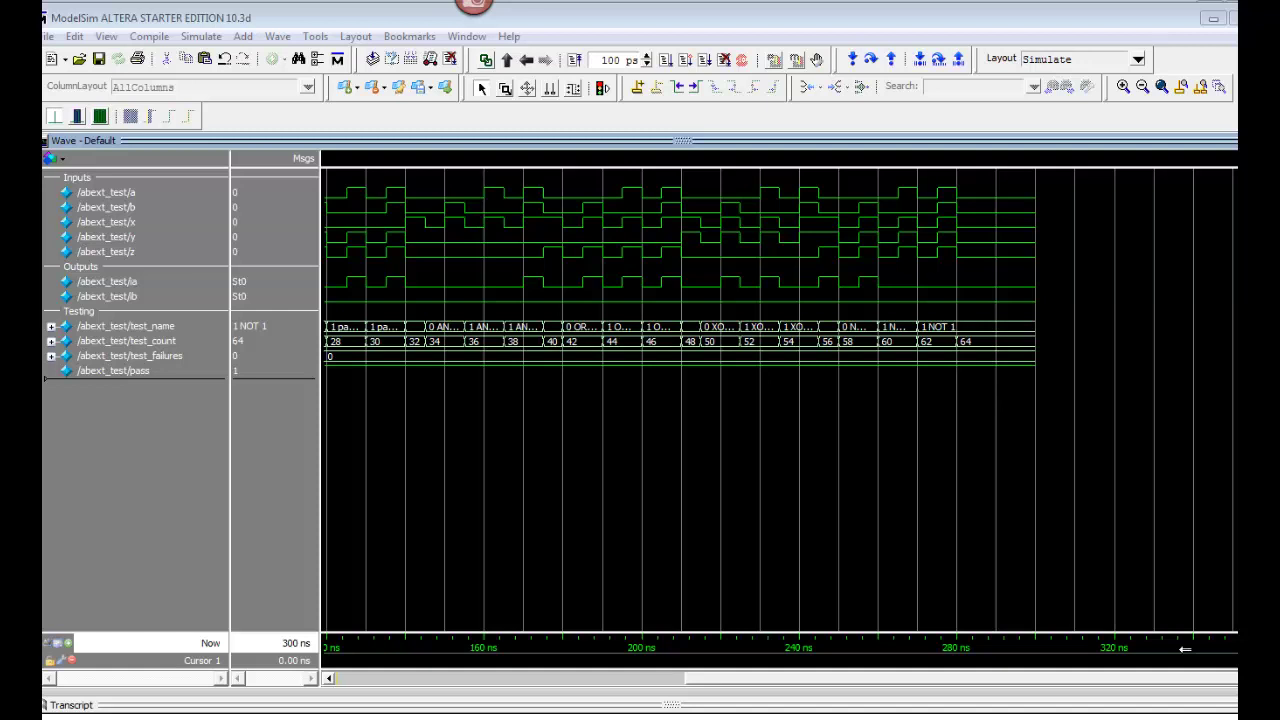
- Examine the abext_test waveforms in ModelSim, both close up around the XOR and NOT tests and over the whole run, and quit ModelSim
{"action": "left_click", "coordinate": [1122, 88]}
{"action": "left_click", "coordinate": [1122, 88]}
{"action": "left_click", "coordinate": [1122, 88]}
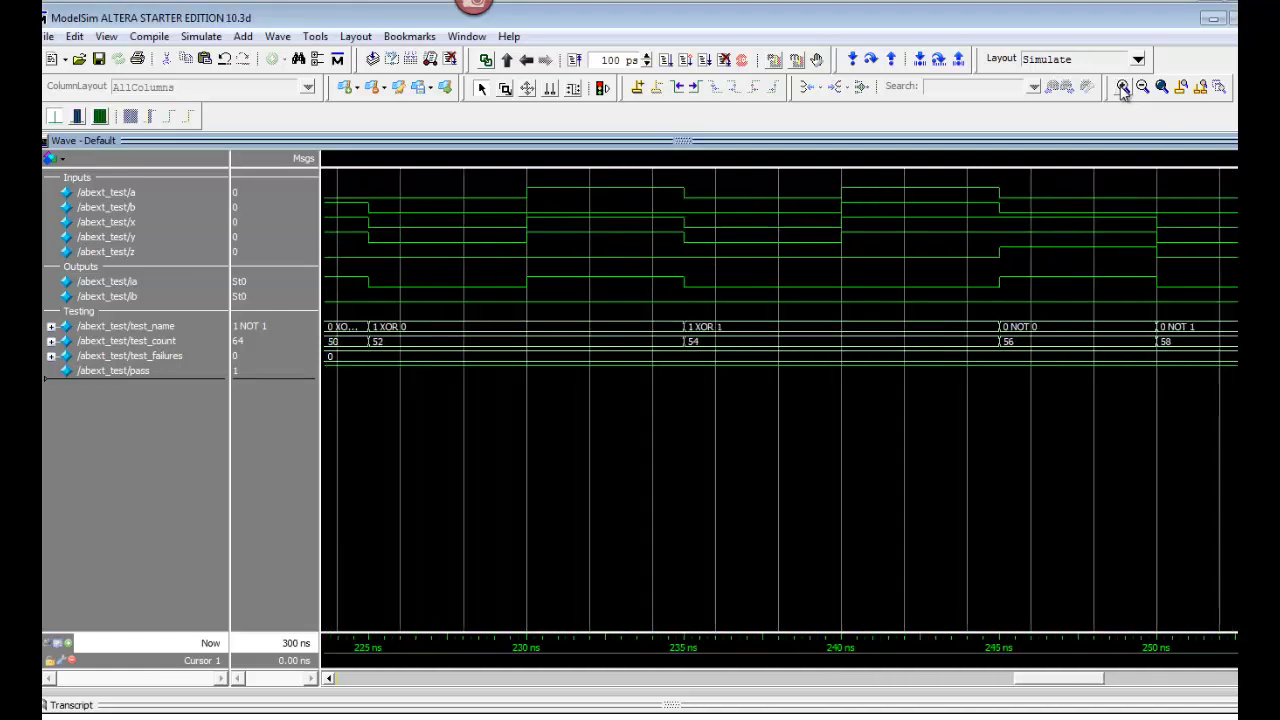
{"action": "left_click", "coordinate": [1122, 88]}
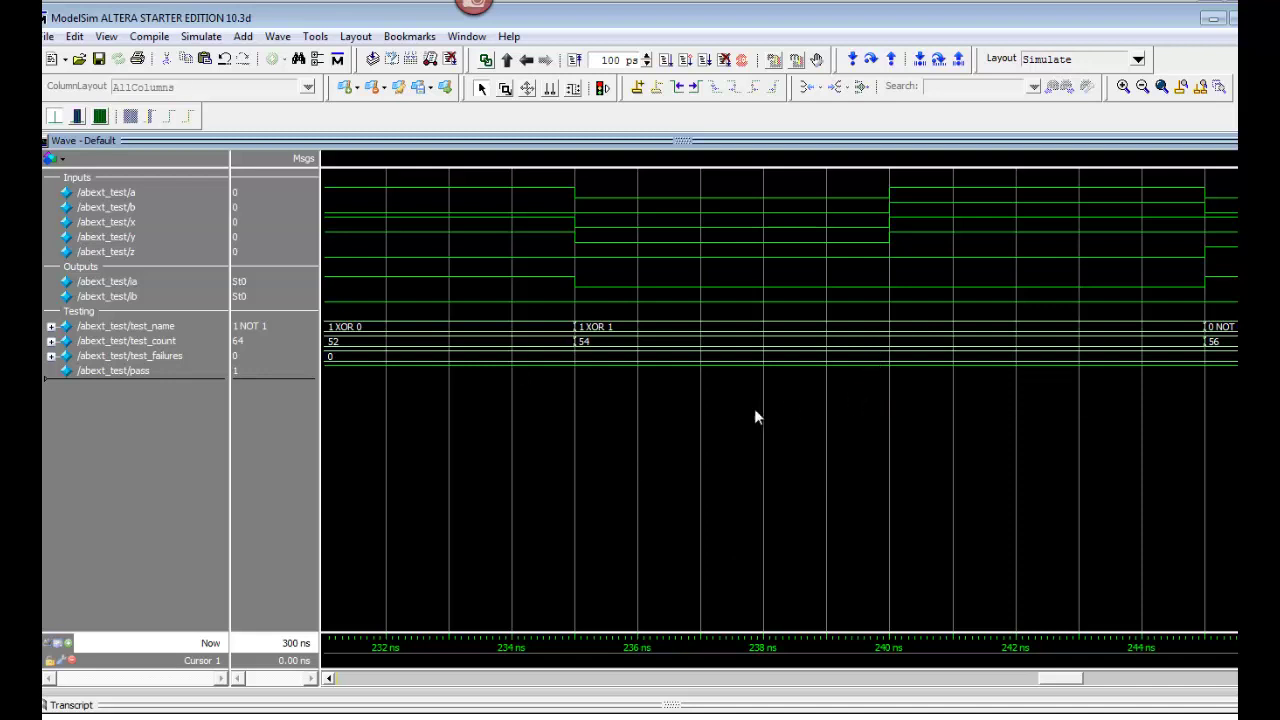
{"action": "left_click", "coordinate": [1143, 87]}
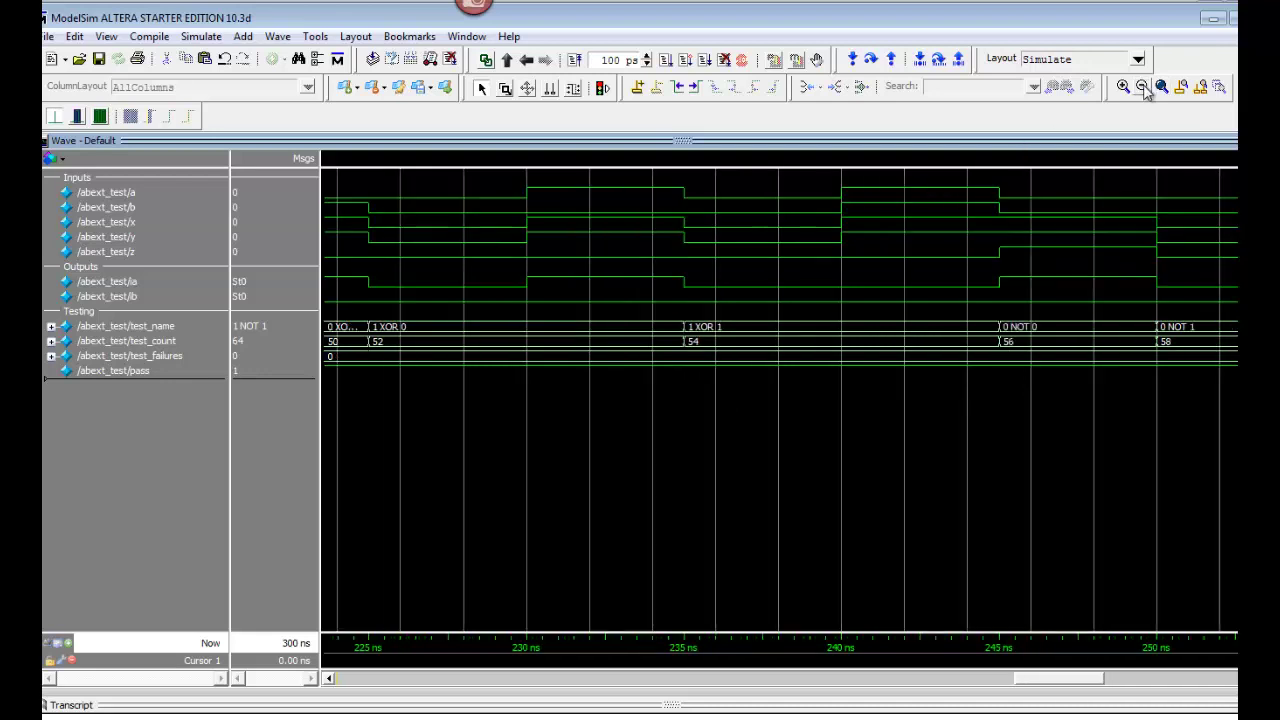
{"action": "left_click", "coordinate": [1143, 87]}
{"action": "left_click", "coordinate": [1143, 87]}
{"action": "left_click", "coordinate": [1143, 87]}
{"action": "left_click", "coordinate": [1143, 87]}
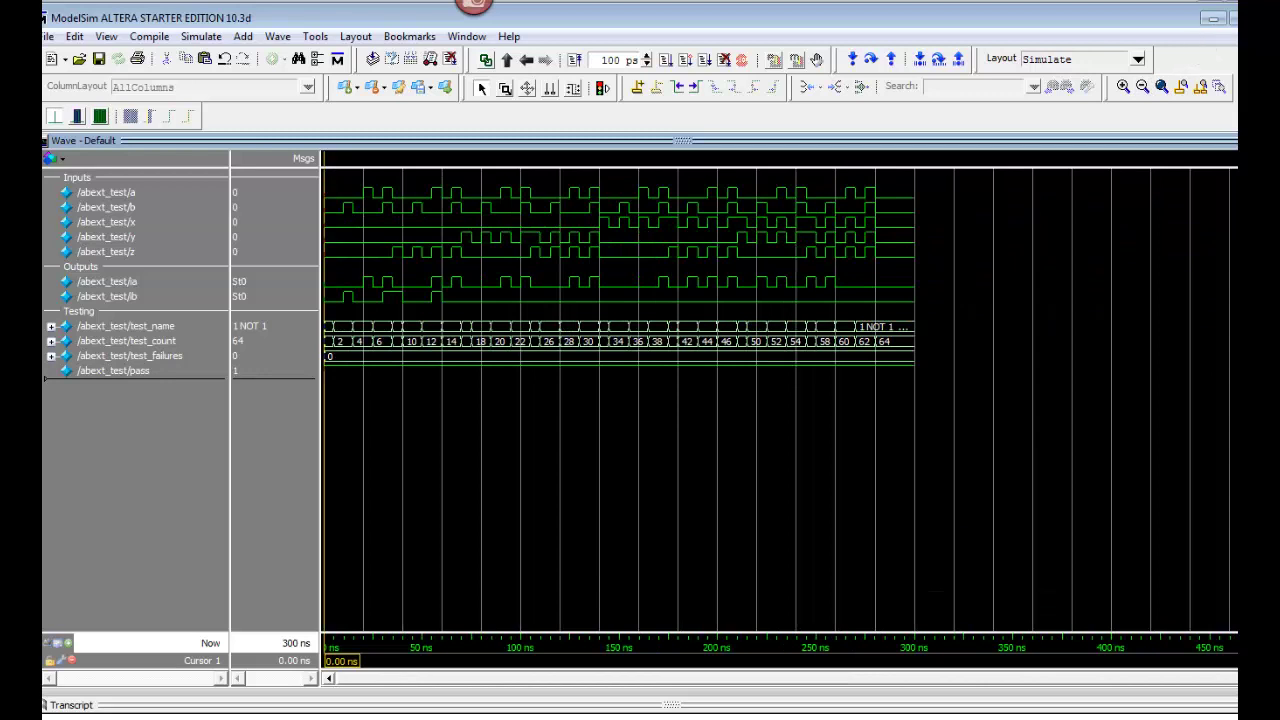
{"action": "left_click", "coordinate": [1236, 18]}
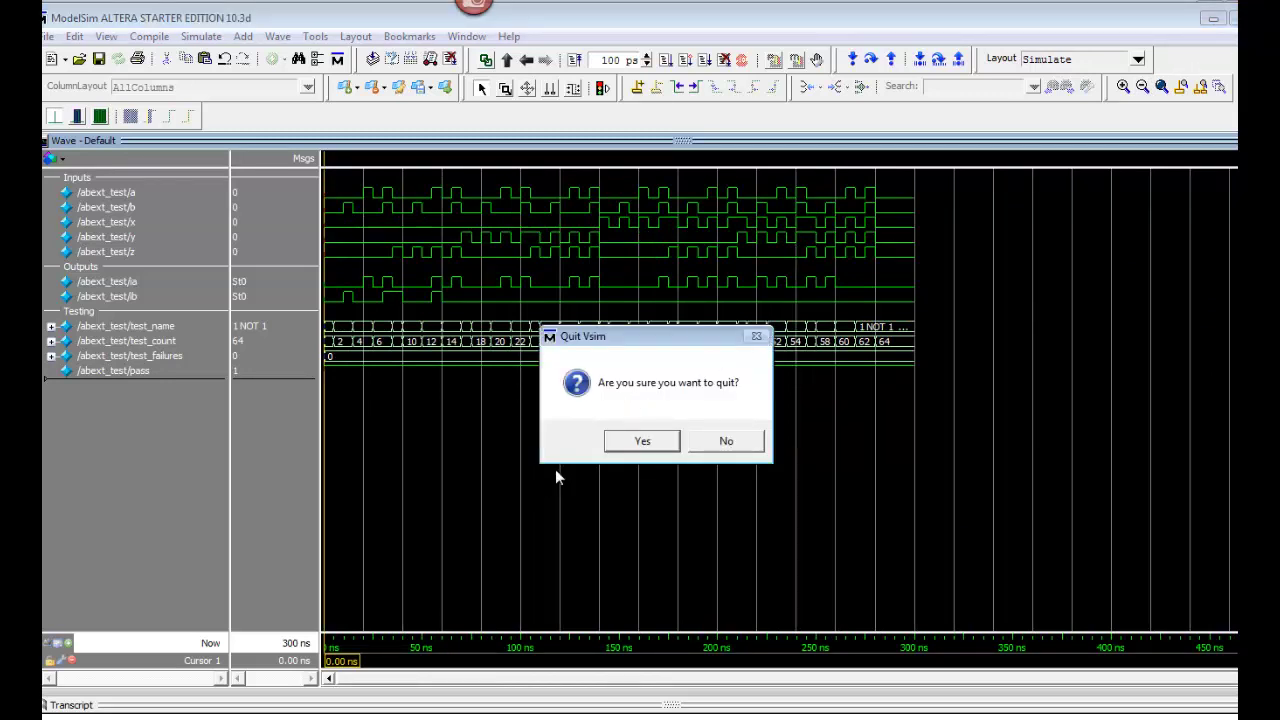
{"action": "left_click", "coordinate": [640, 442]}
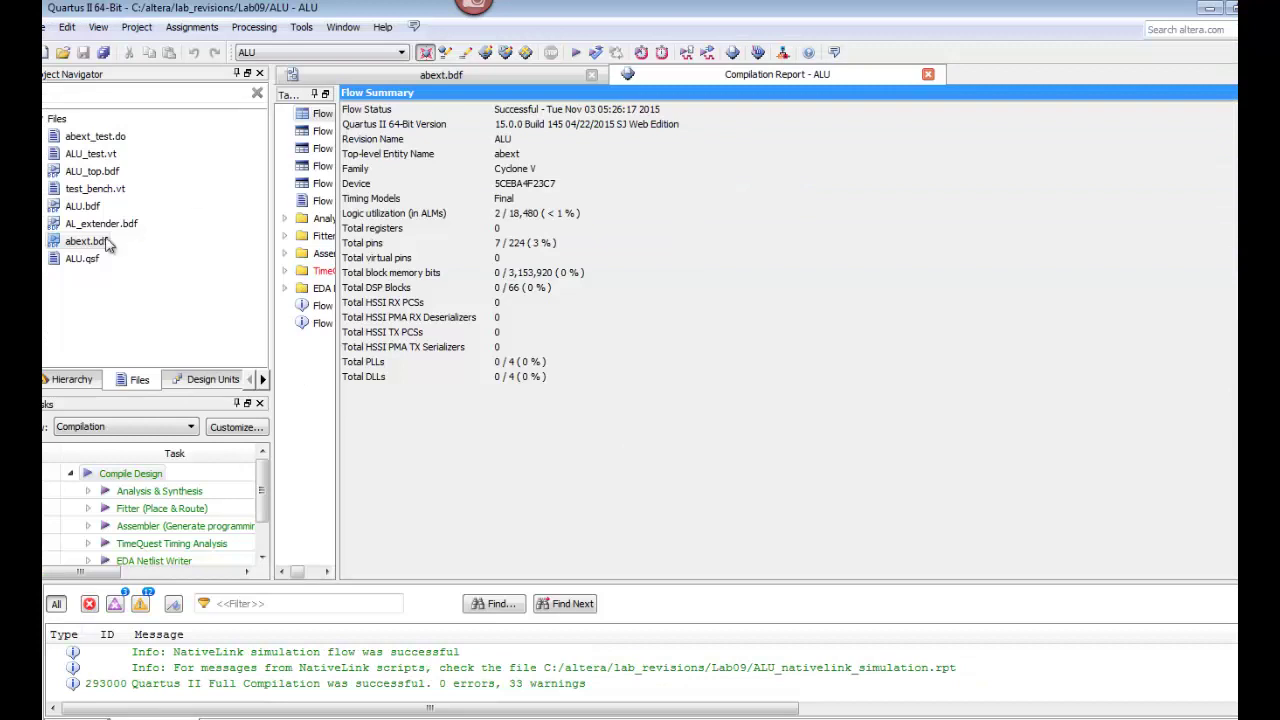
- Open the abext.bdf schematic and the AL_extender.bdf schematic from the project files
{"action": "double_click", "coordinate": [77, 244]}
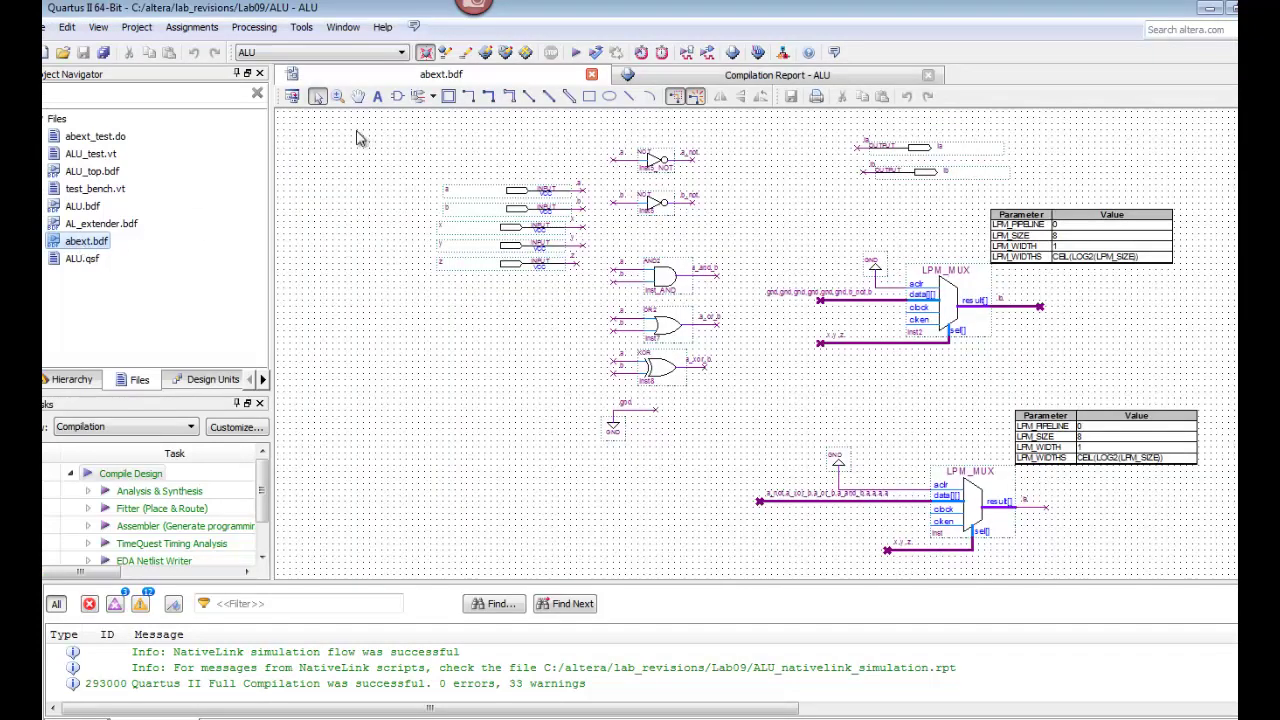
{"action": "double_click", "coordinate": [107, 230]}
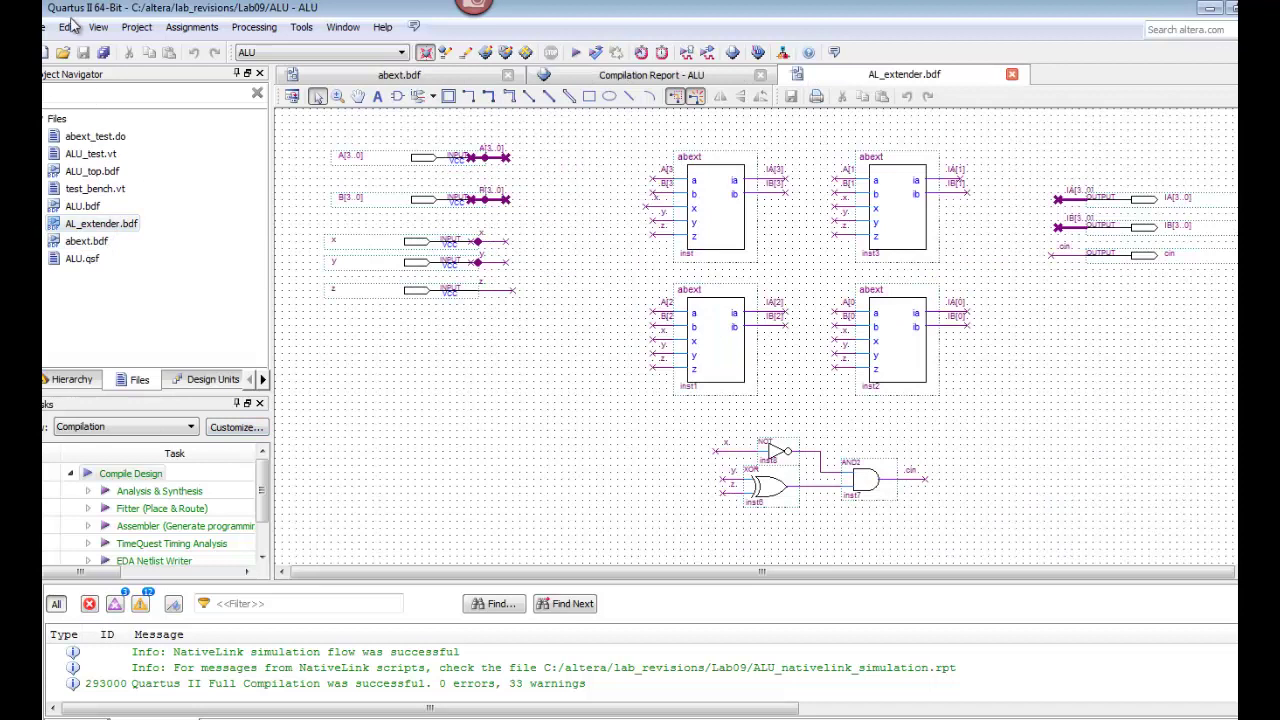
{"action": "left_click", "coordinate": [50, 25]}
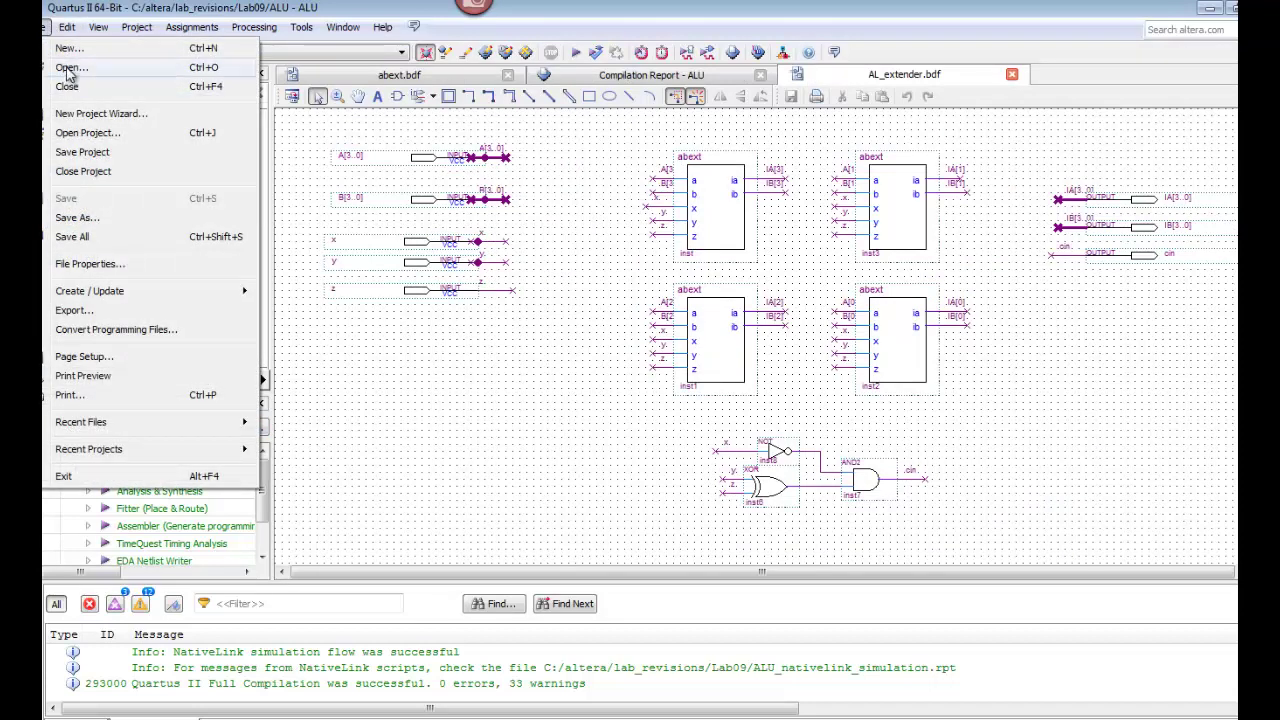
{"action": "left_click", "coordinate": [71, 67]}
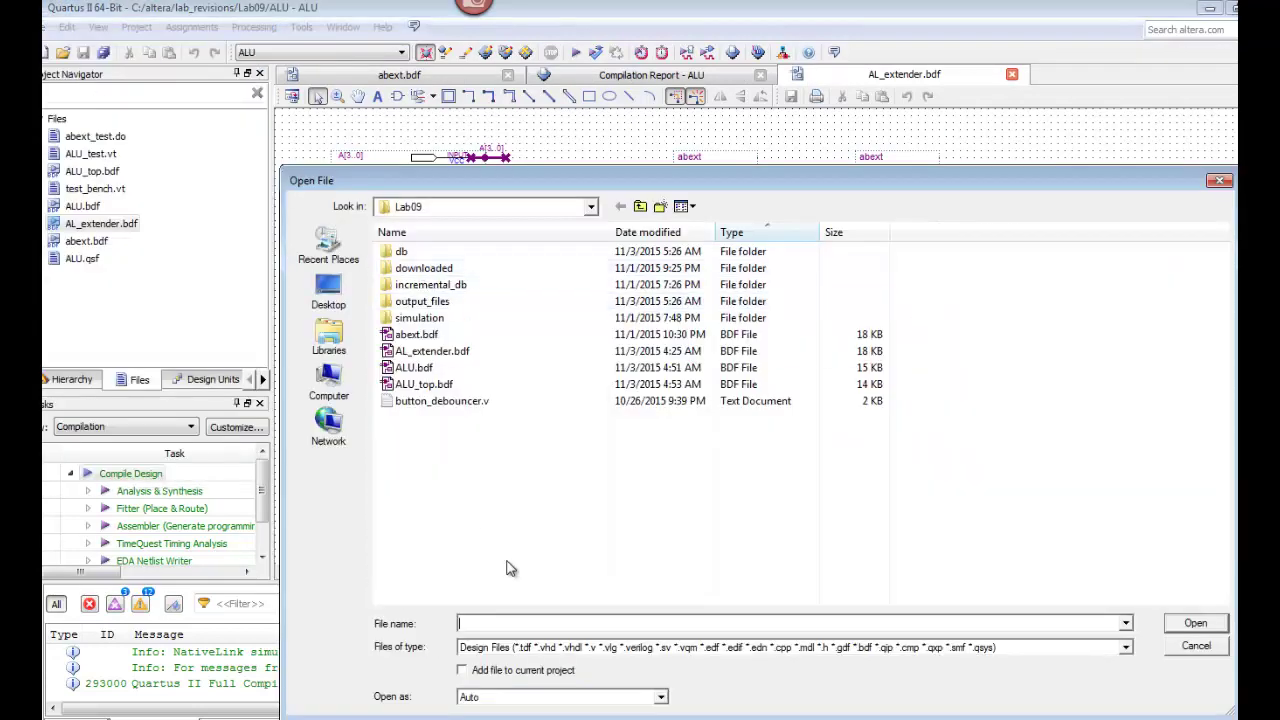
{"action": "left_click", "coordinate": [1196, 647]}
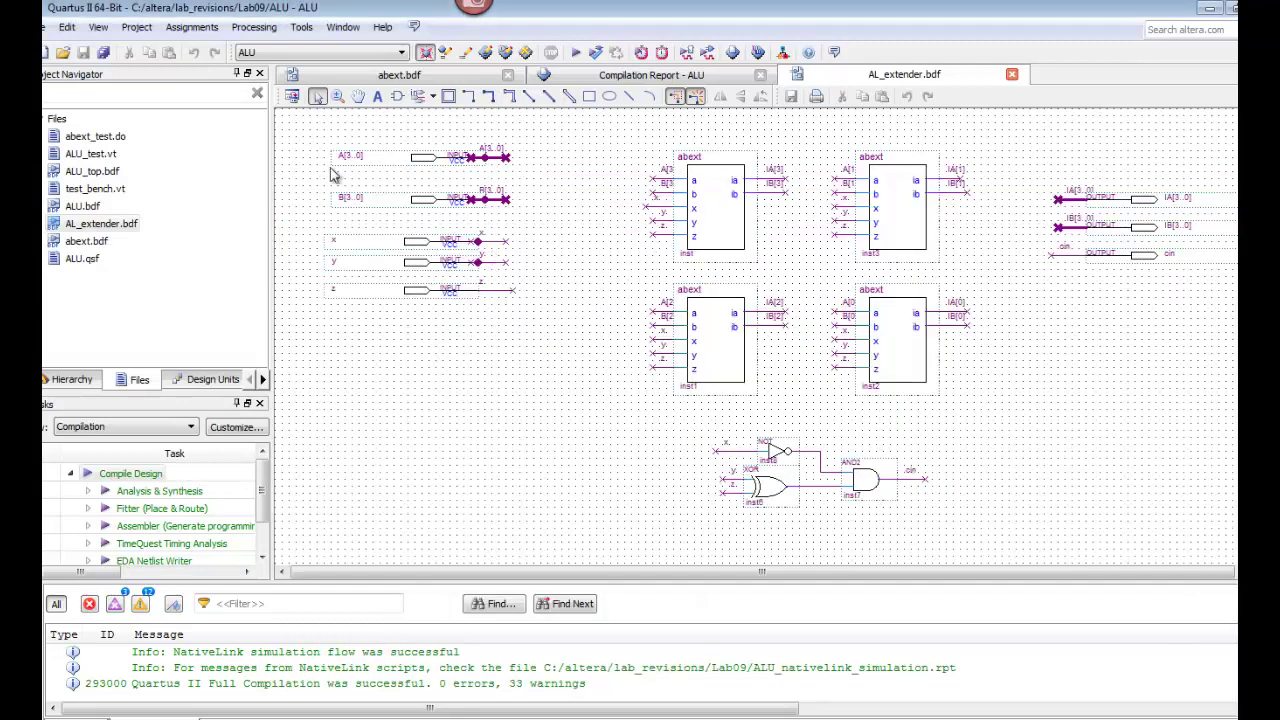
{"action": "left_click", "coordinate": [47, 28]}
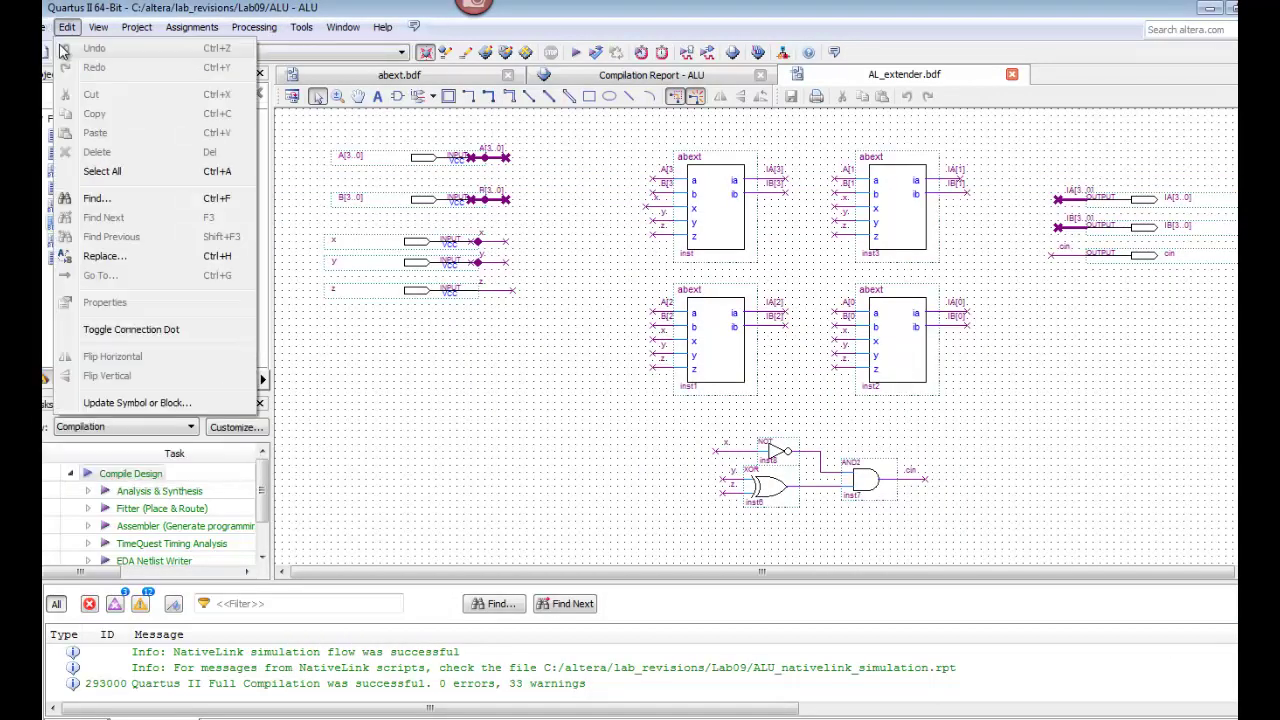
{"action": "left_click", "coordinate": [50, 50]}
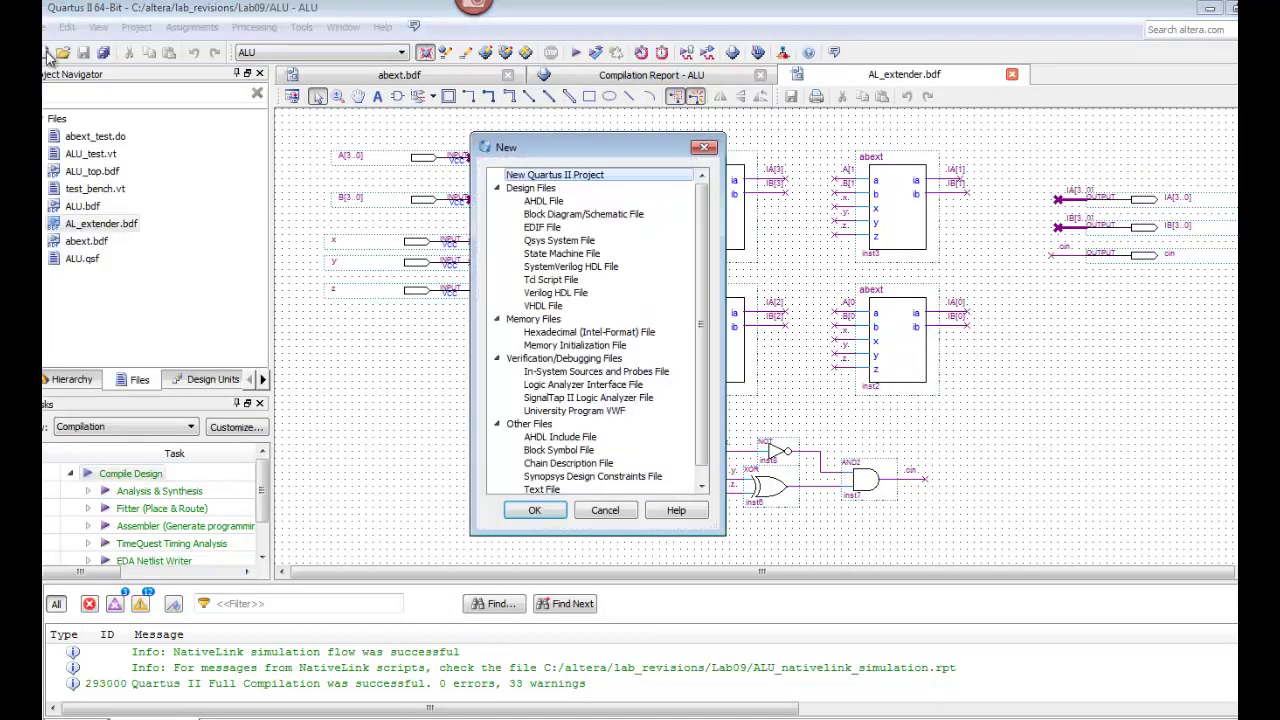
{"action": "left_click", "coordinate": [605, 510]}
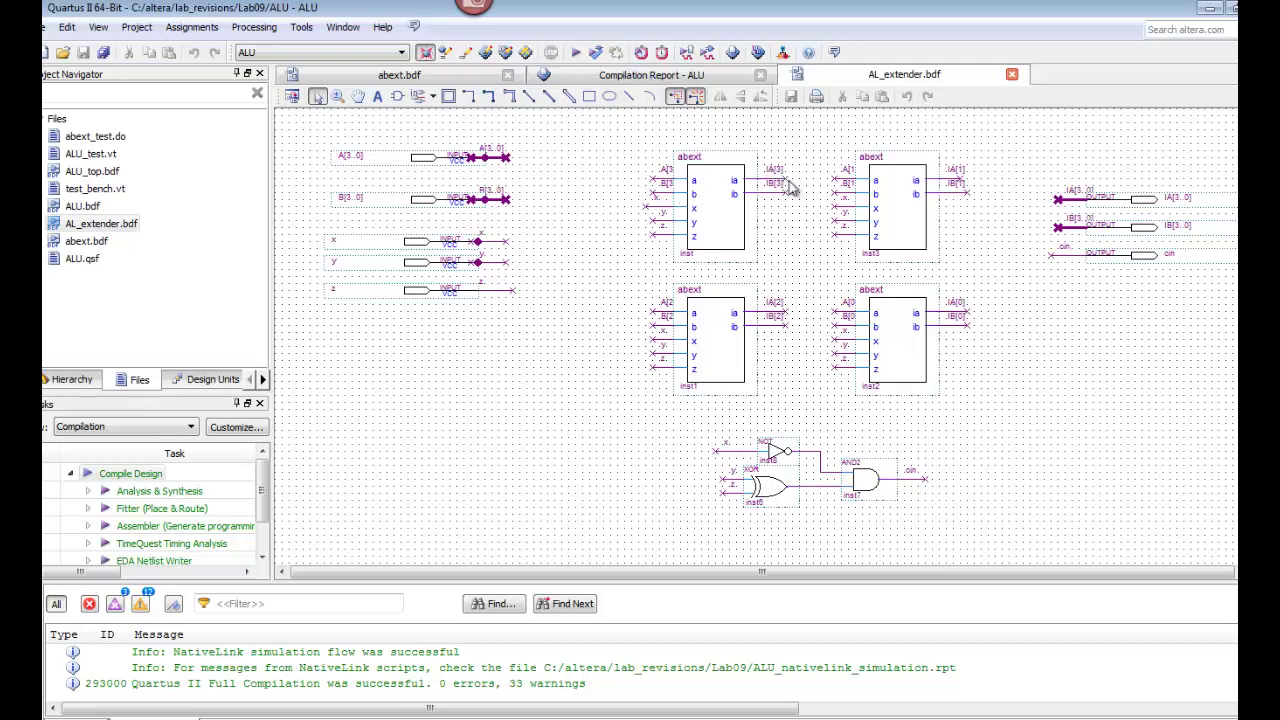
- Switch to the Lab9 ALU Design presentation in PowerPoint and show the "ALU Ext for each bit" slide with the four abext blocks
{"action": "left_click_drag", "start_coordinate": [816, 263], "coordinate": [780, 196]}
{"action": "left_click", "coordinate": [428, 712]}
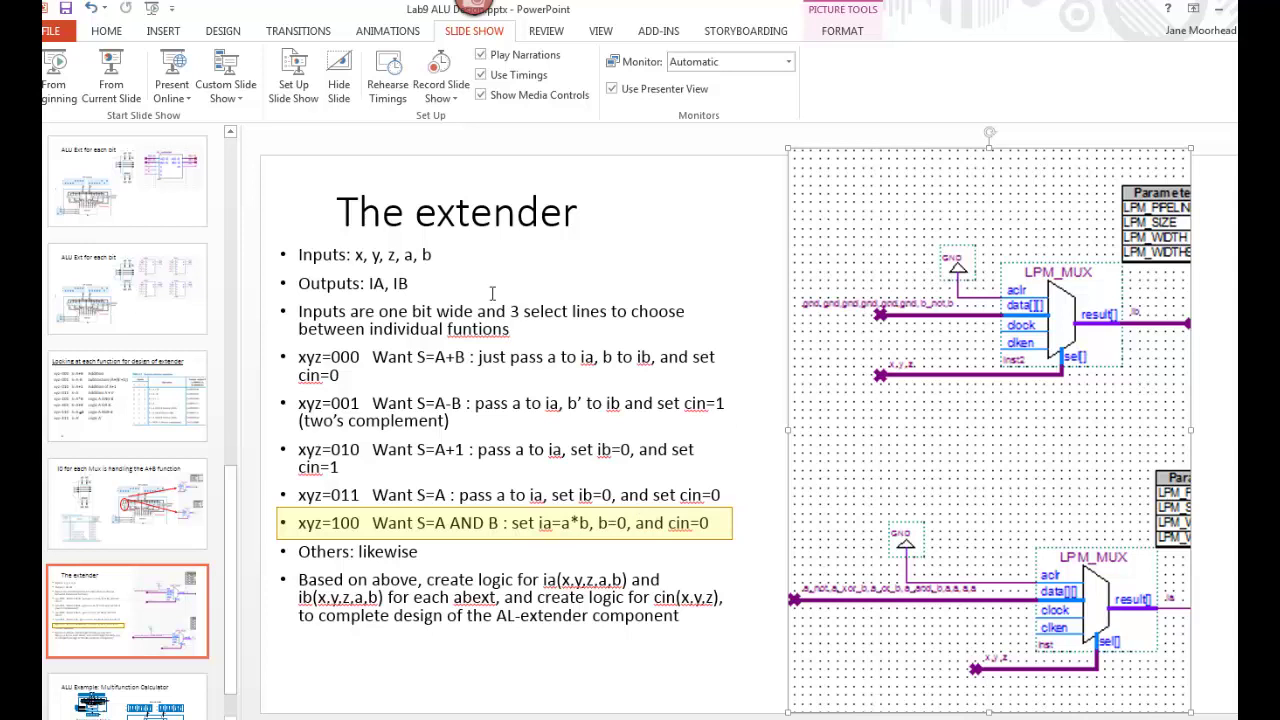
{"action": "left_click", "coordinate": [87, 318]}
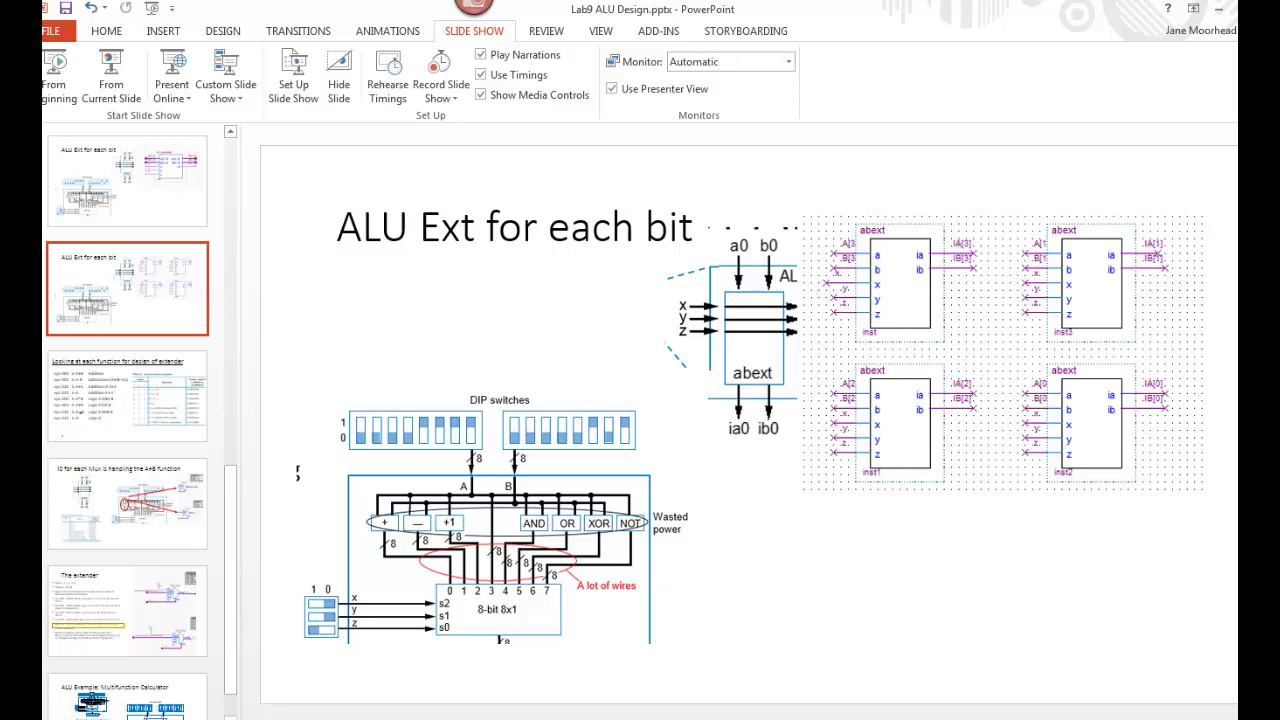
- Switch to Quartus II and point out the NOT, XOR and AND2 gates that generate cin in the AL_extender.bdf schematic
{"action": "key", "text": "alt+Tab"}
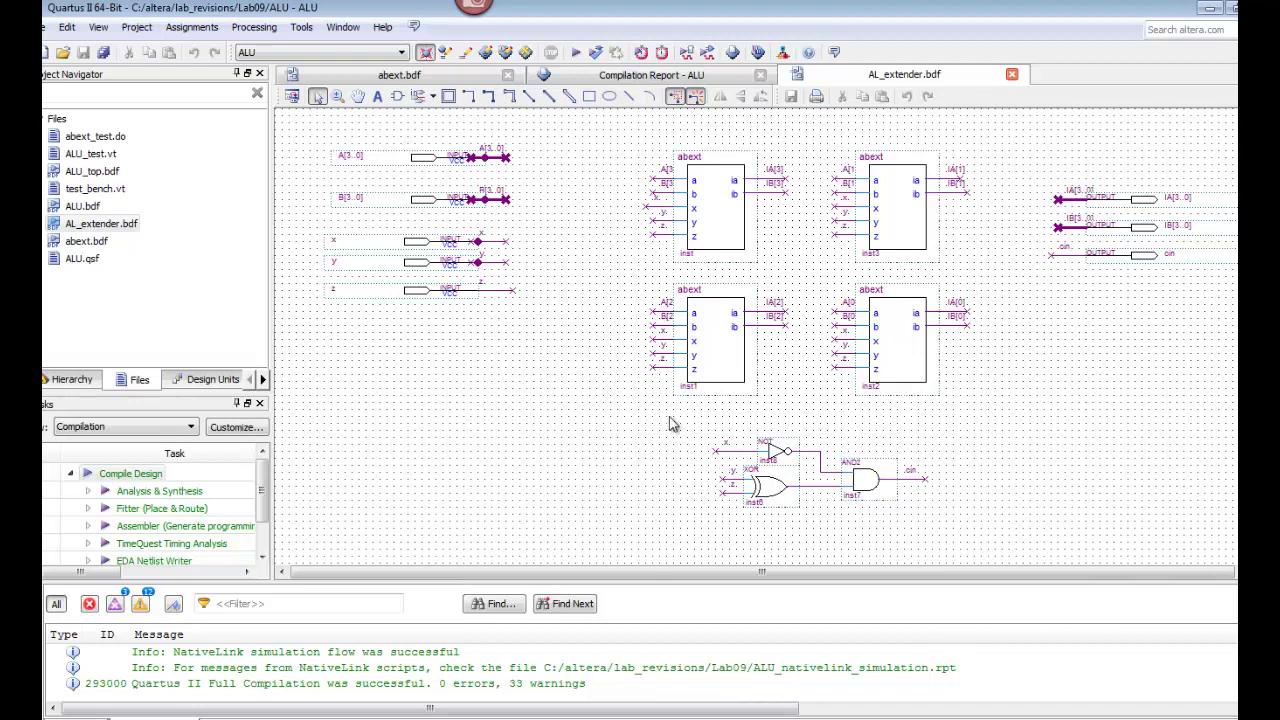
{"action": "left_click_drag", "start_coordinate": [670, 417], "coordinate": [963, 527]}
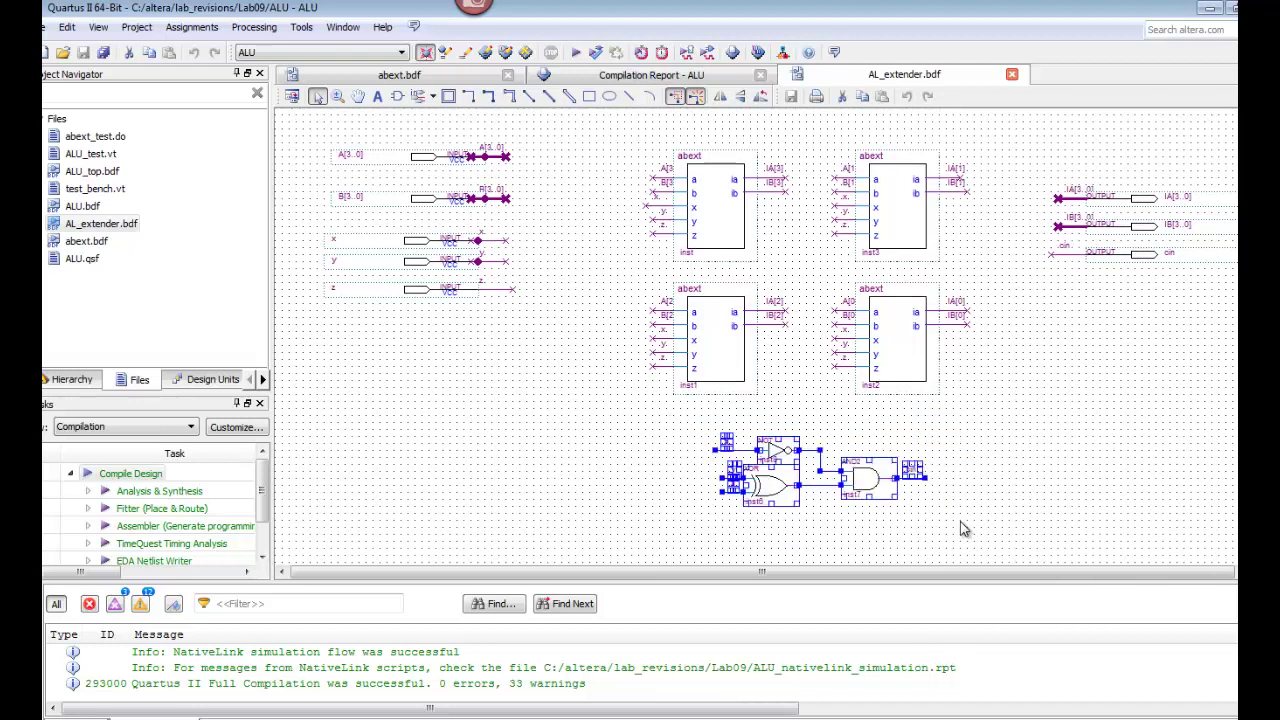
{"action": "left_click", "coordinate": [1050, 500]}
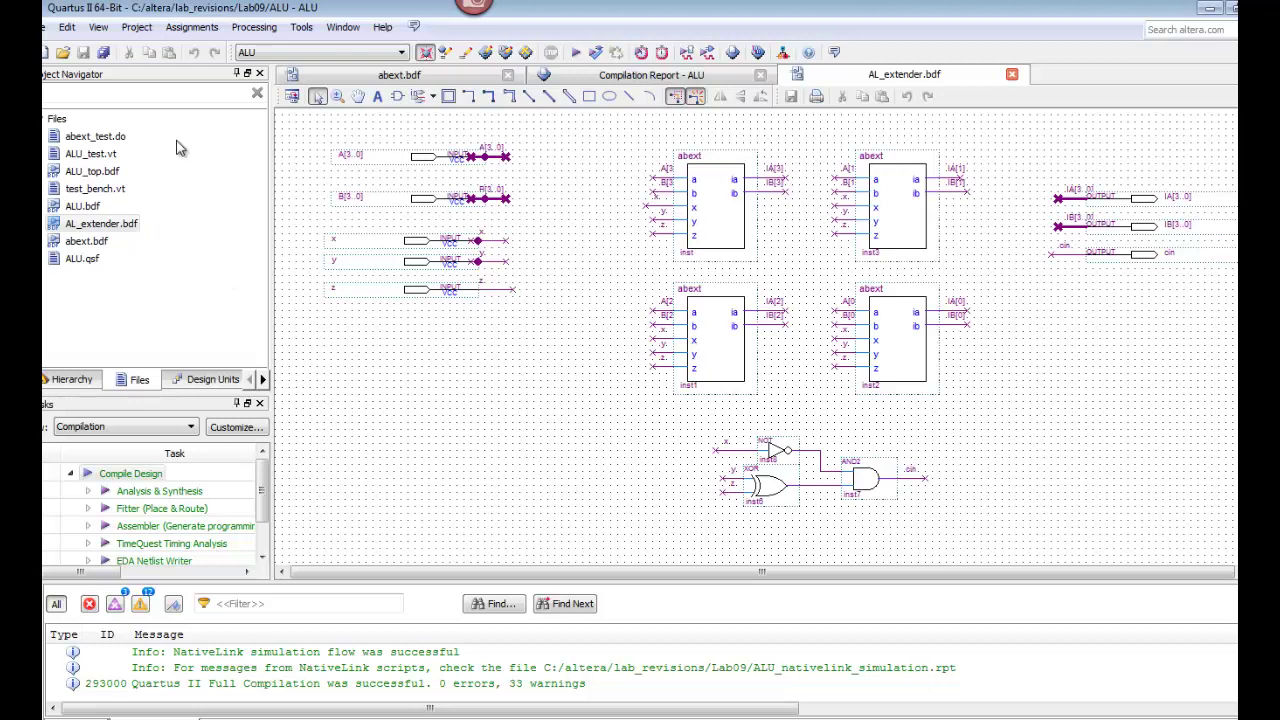
- Add AL_extender_test.vt from the Lab09 folder to the project files, browsing with all file types shown
{"action": "left_click", "coordinate": [45, 27]}
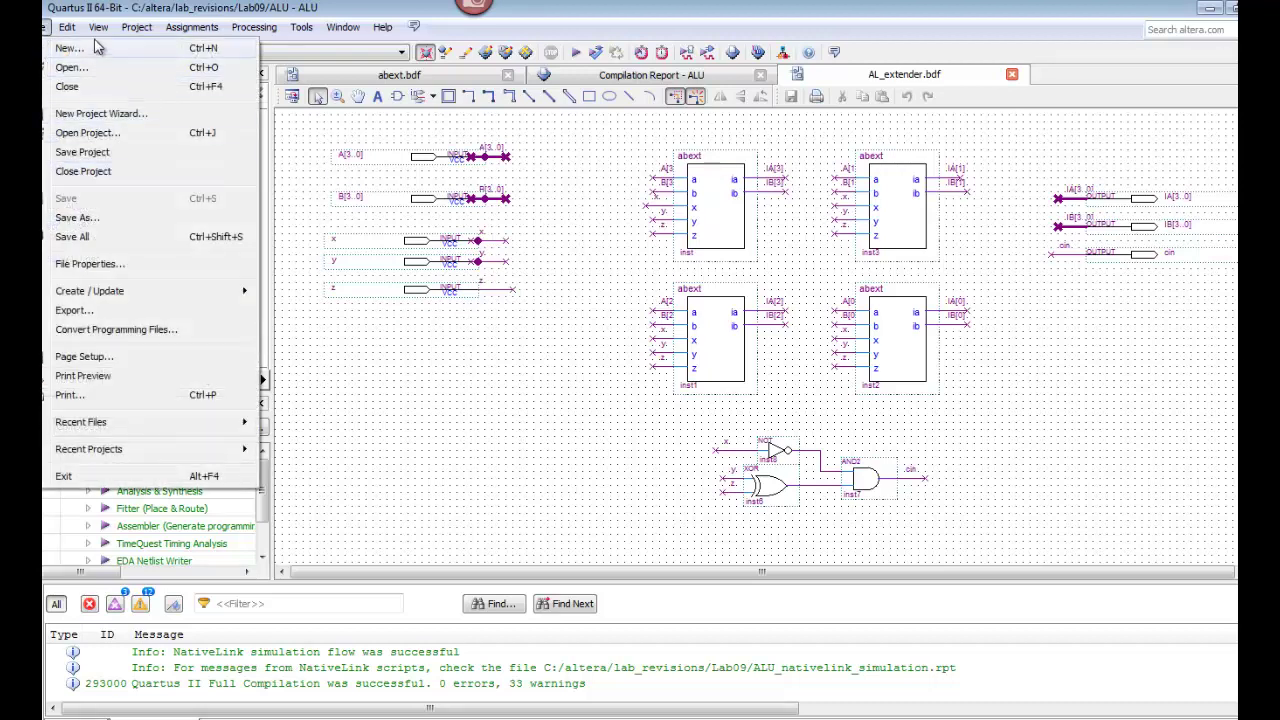
{"action": "mouse_move", "coordinate": [140, 28]}
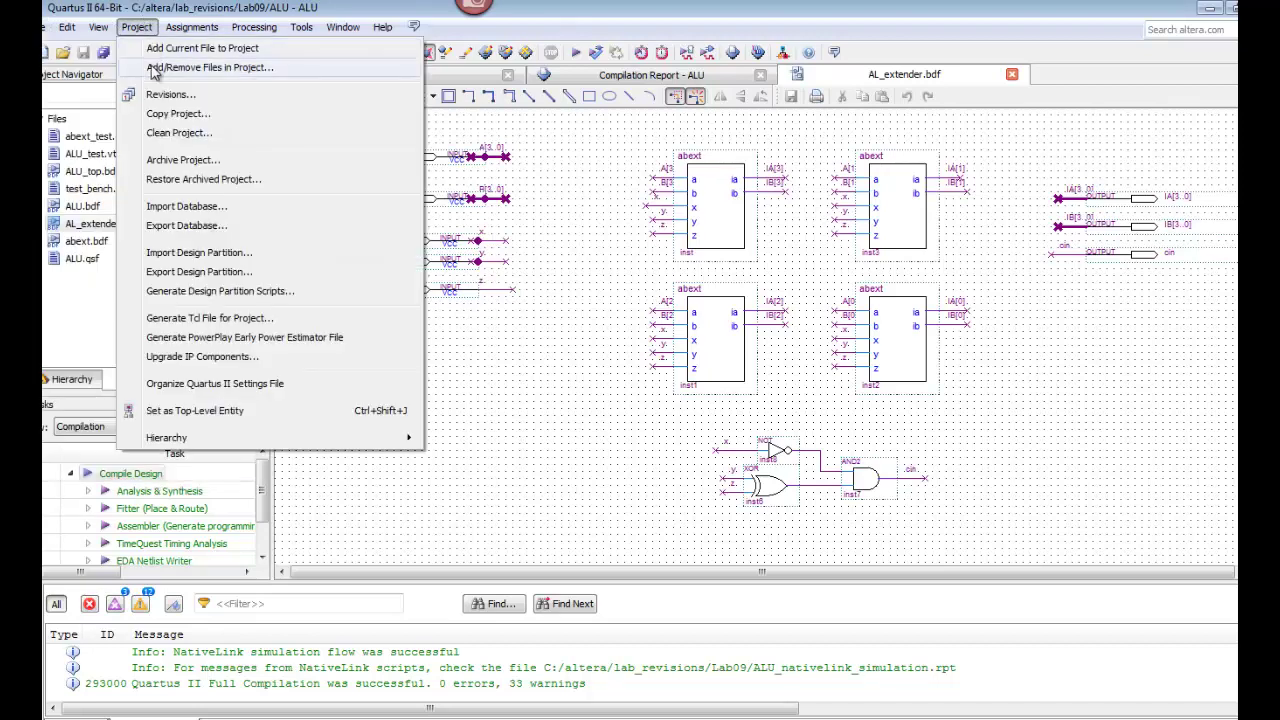
{"action": "left_click", "coordinate": [200, 67]}
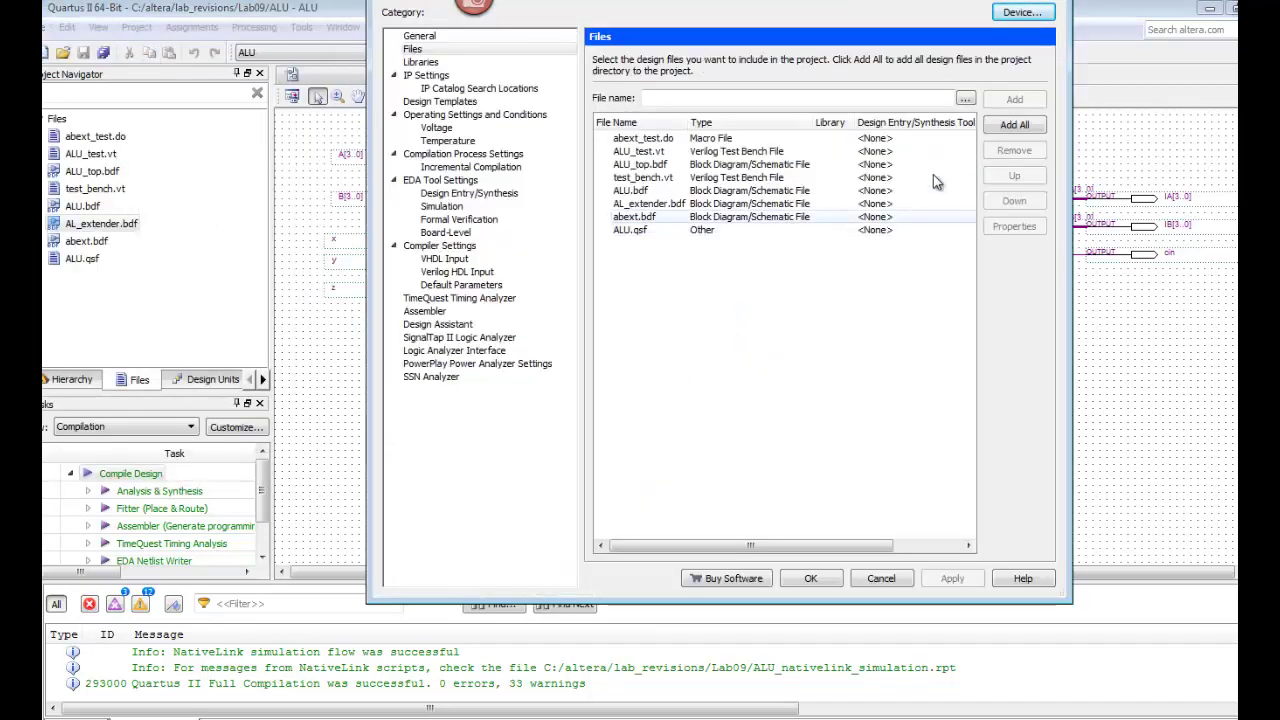
{"action": "left_click", "coordinate": [965, 99]}
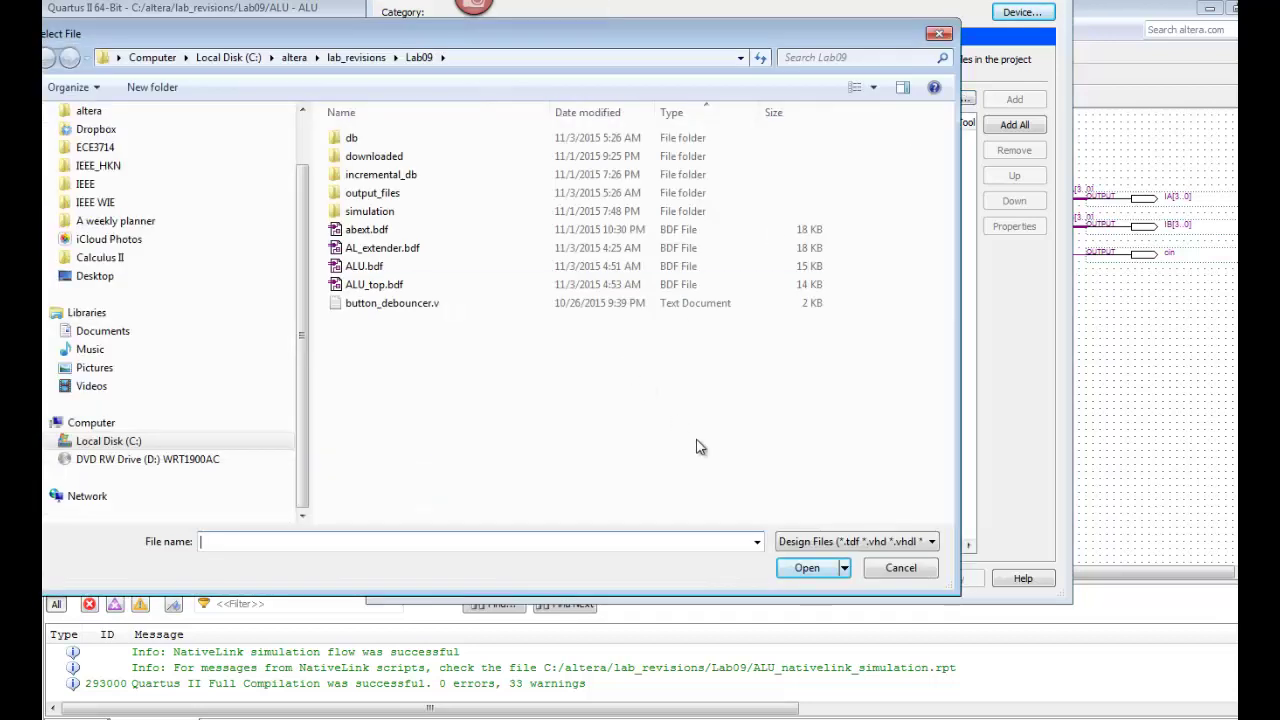
{"action": "left_click", "coordinate": [931, 541]}
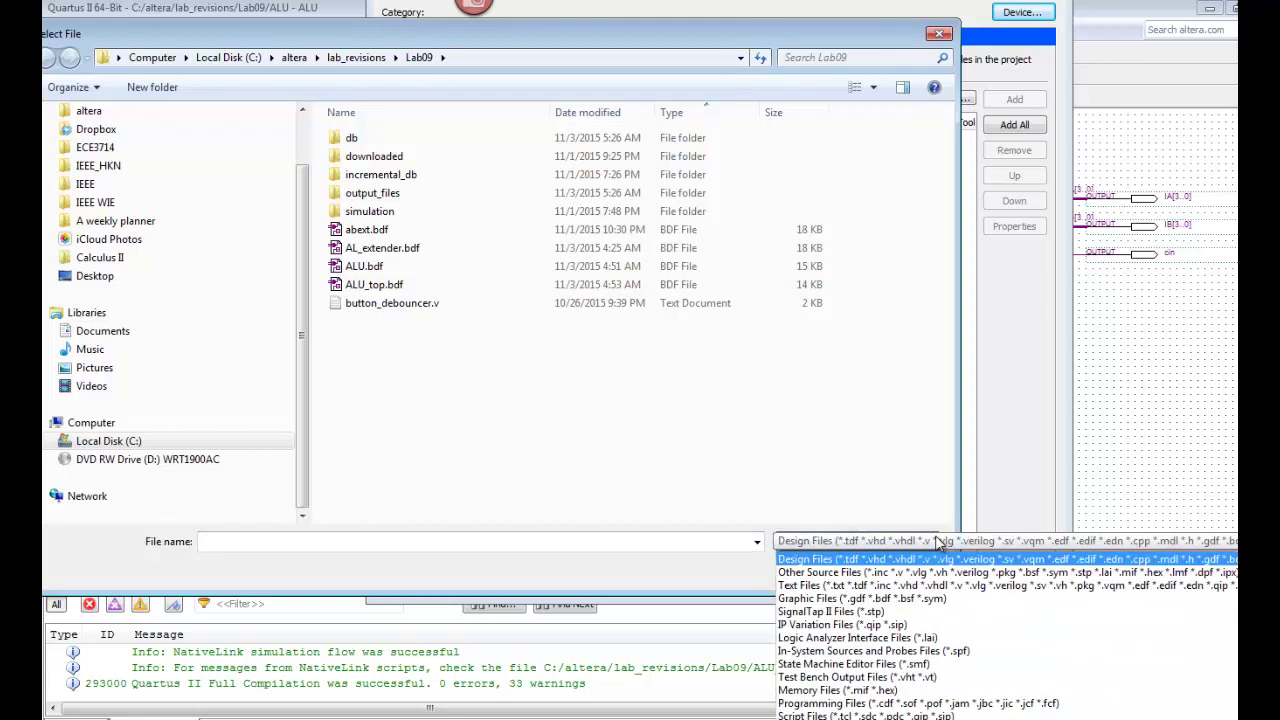
{"action": "left_click", "coordinate": [855, 716]}
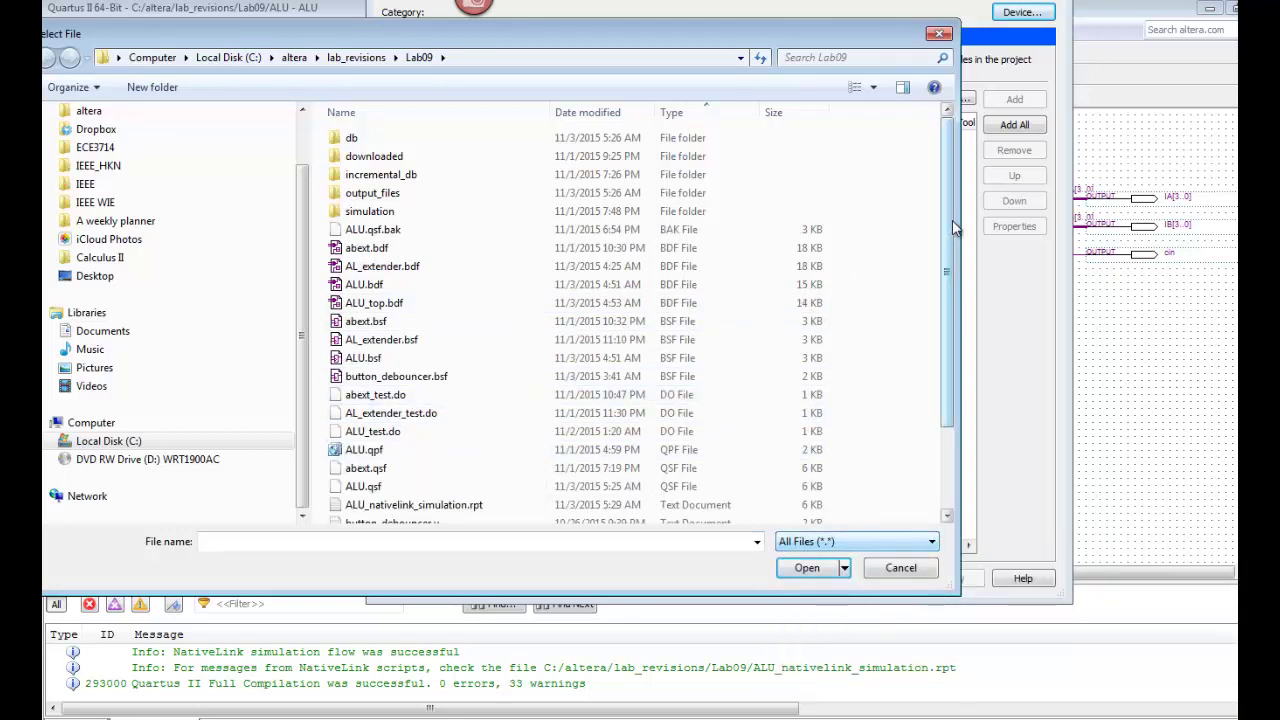
{"action": "left_click", "coordinate": [688, 118]}
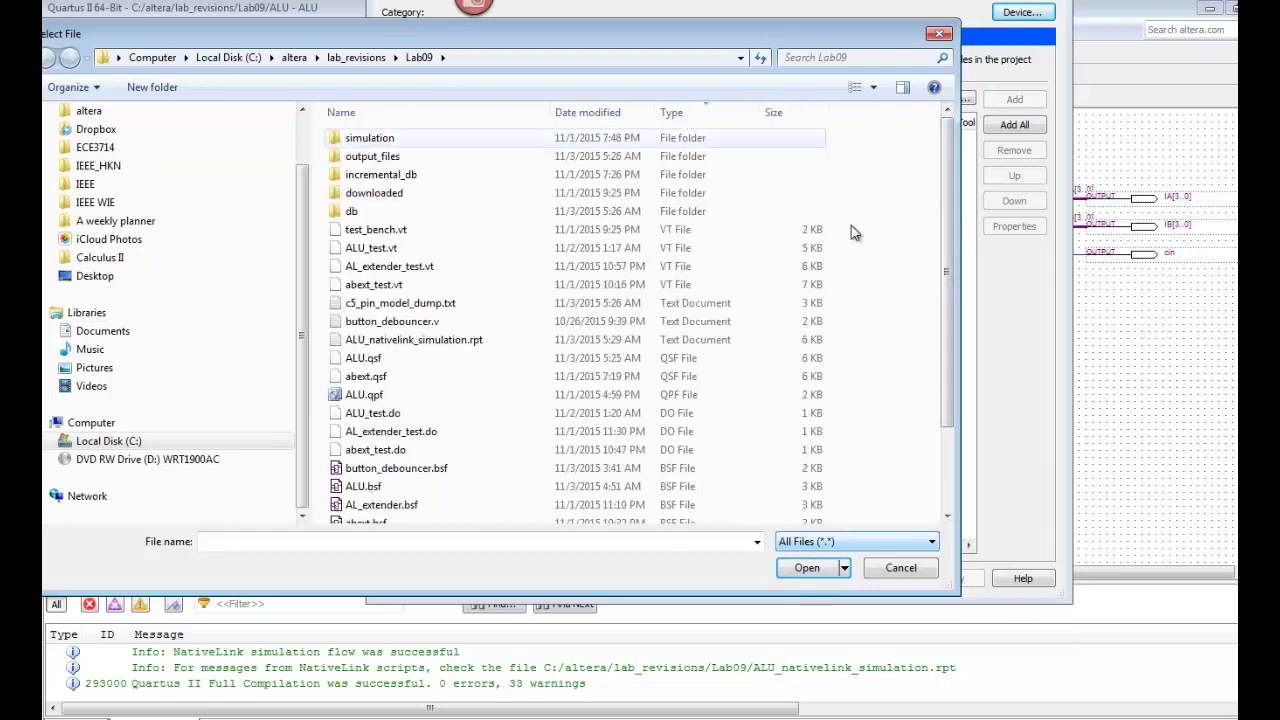
{"action": "scroll", "coordinate": [952, 238], "scroll_direction": "down", "scroll_amount": 2}
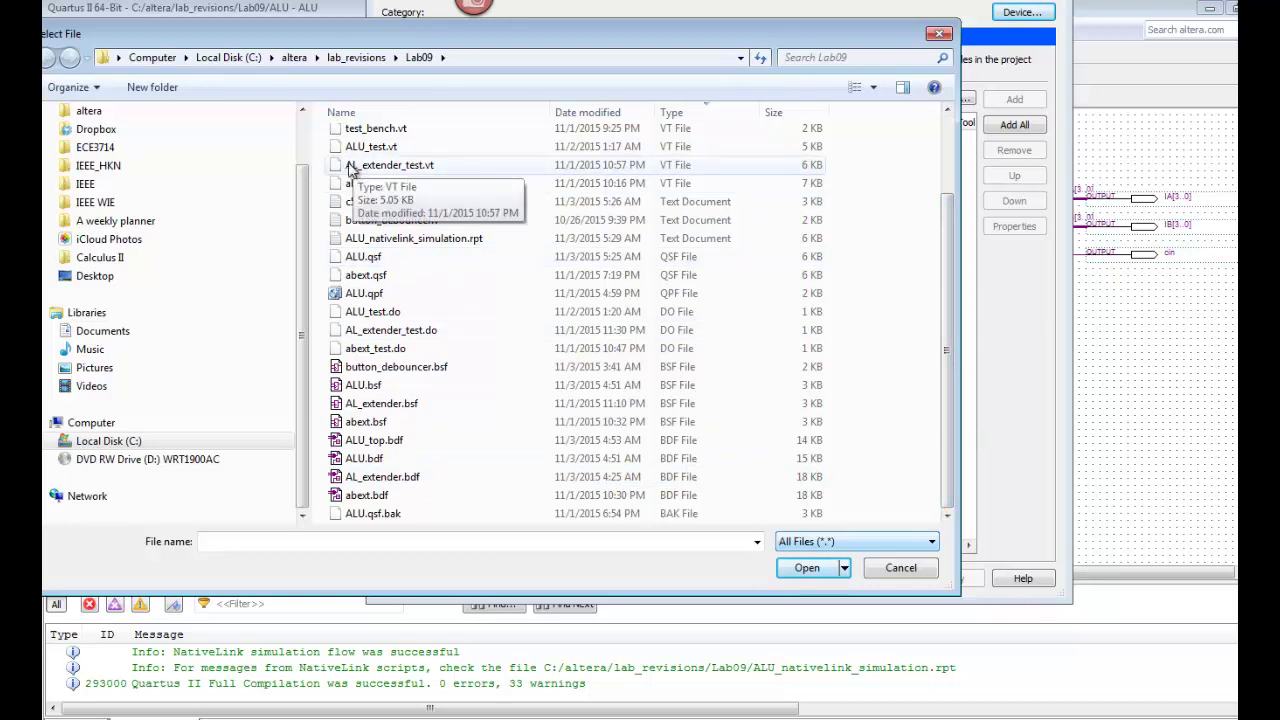
{"action": "left_click", "coordinate": [343, 167]}
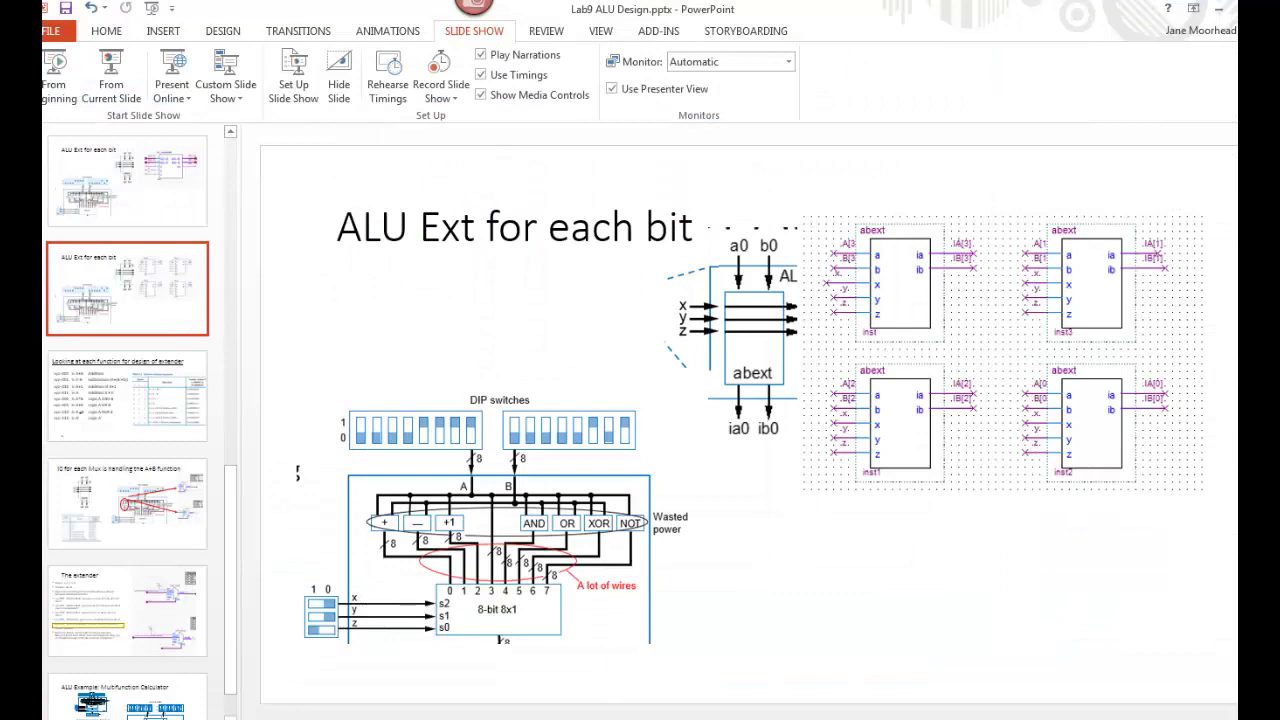
{"action": "left_click", "coordinate": [590, 700]}
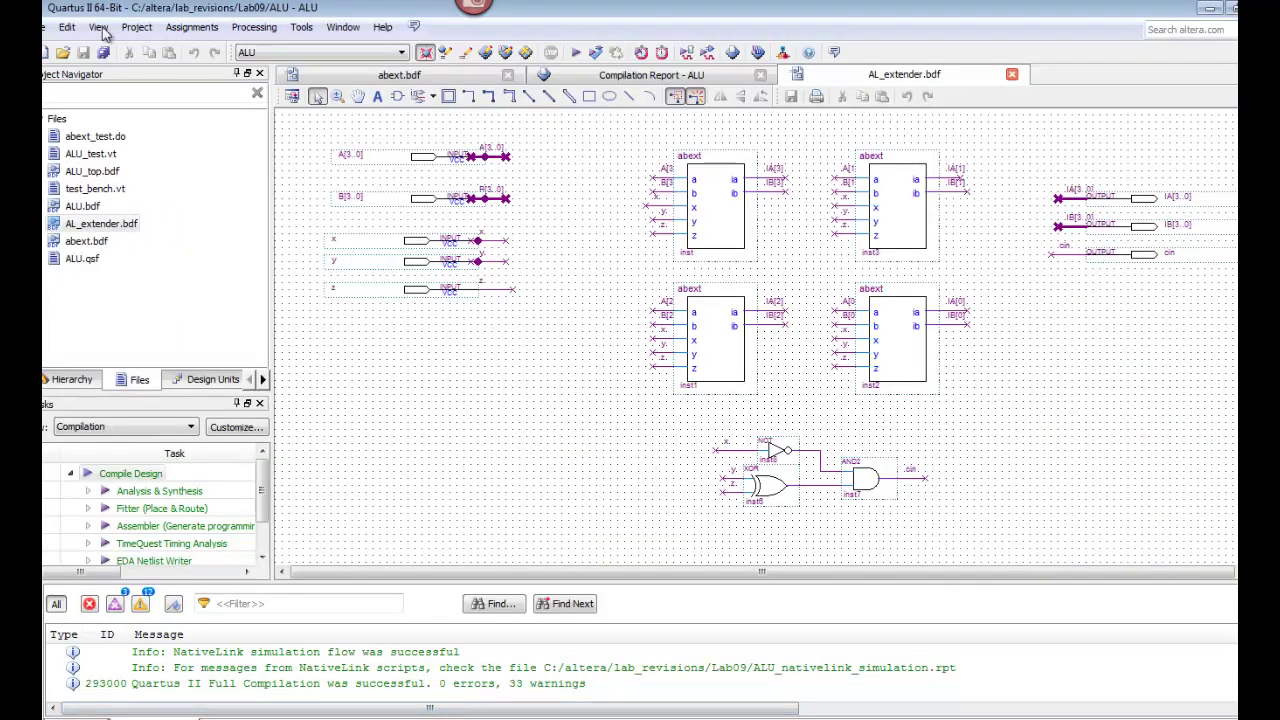
{"action": "left_click", "coordinate": [136, 27]}
{"action": "left_click", "coordinate": [165, 67]}
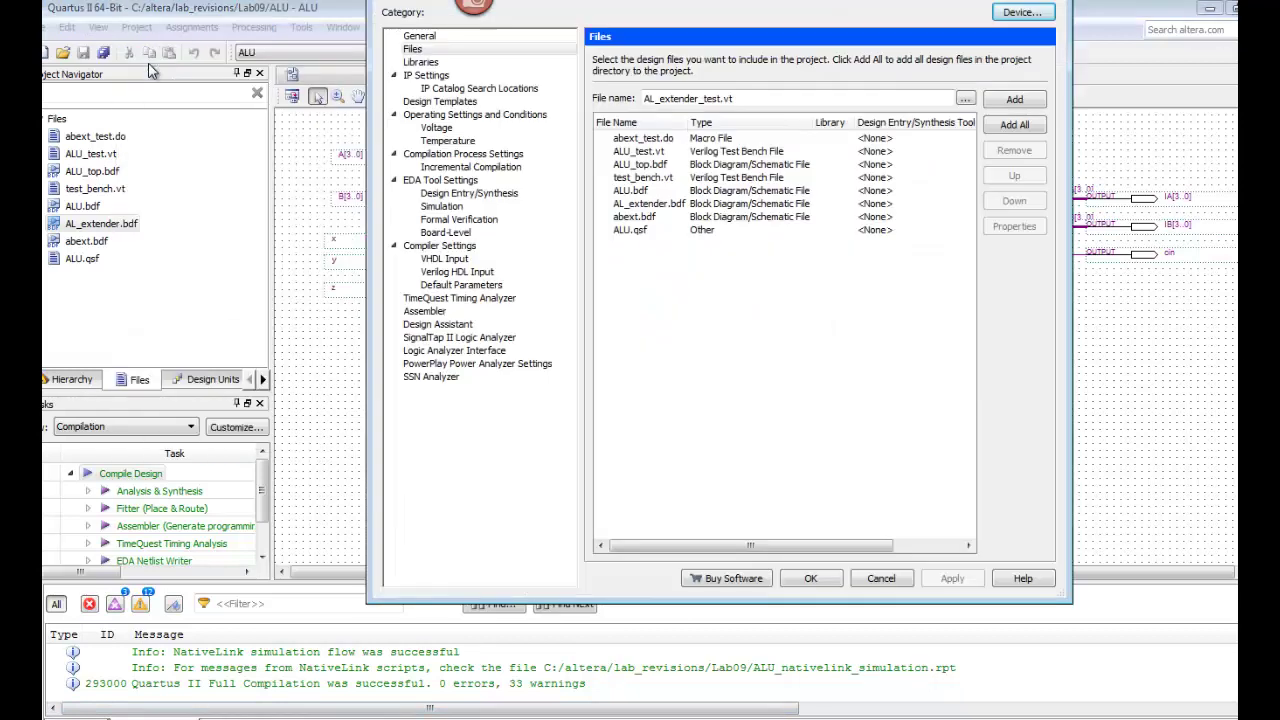
{"action": "left_click", "coordinate": [1030, 103]}
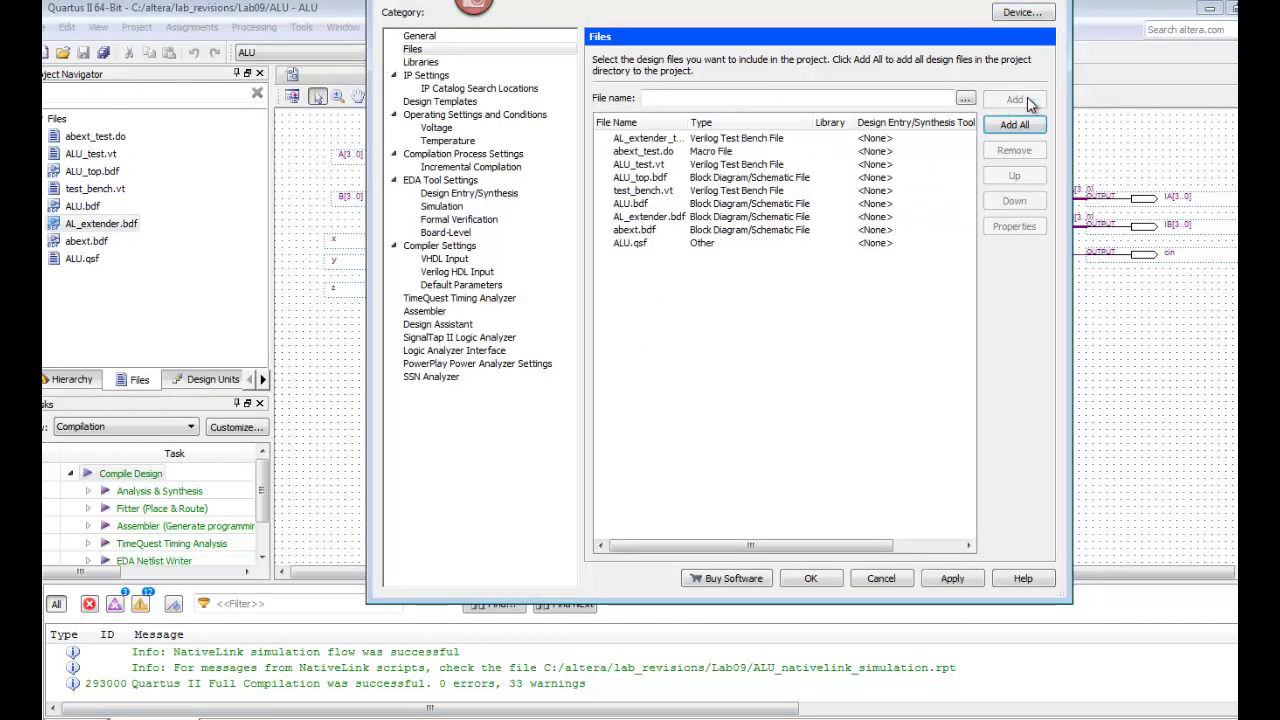
- Add the AL_extender_test.do script from the Lab09 folder to the project and apply the file settings
{"action": "left_click", "coordinate": [966, 98]}
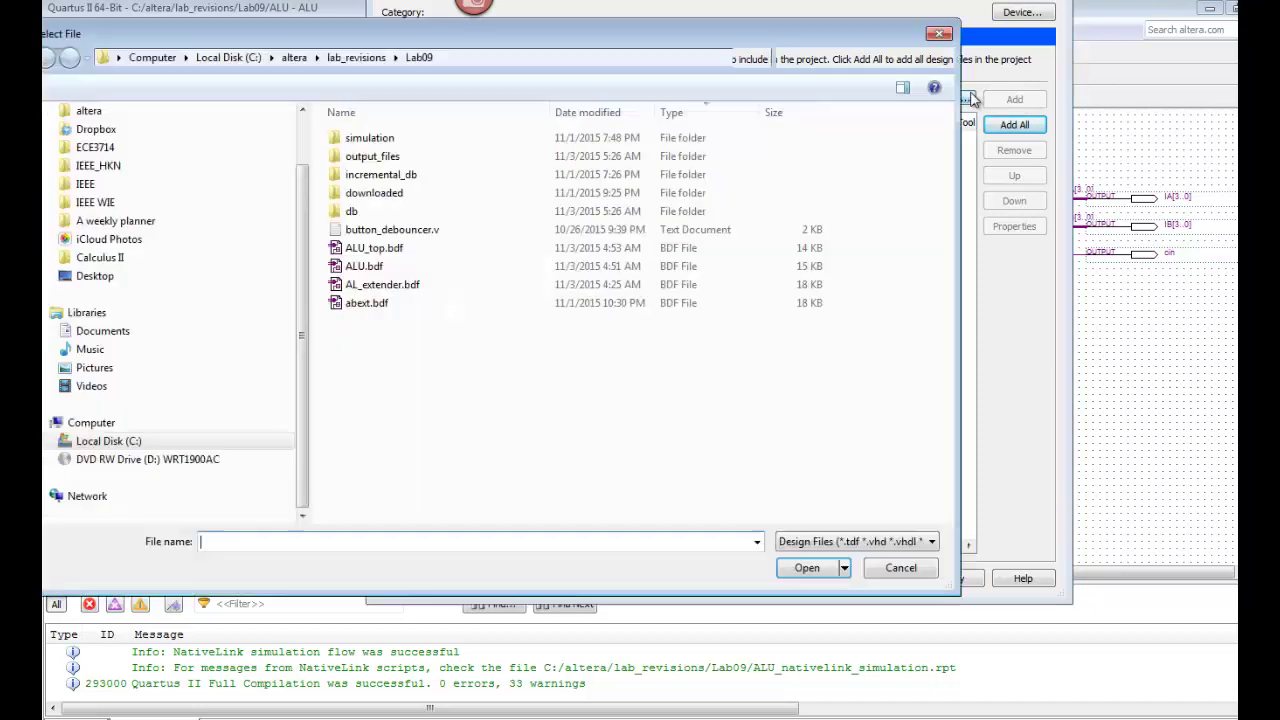
{"action": "left_click", "coordinate": [932, 541]}
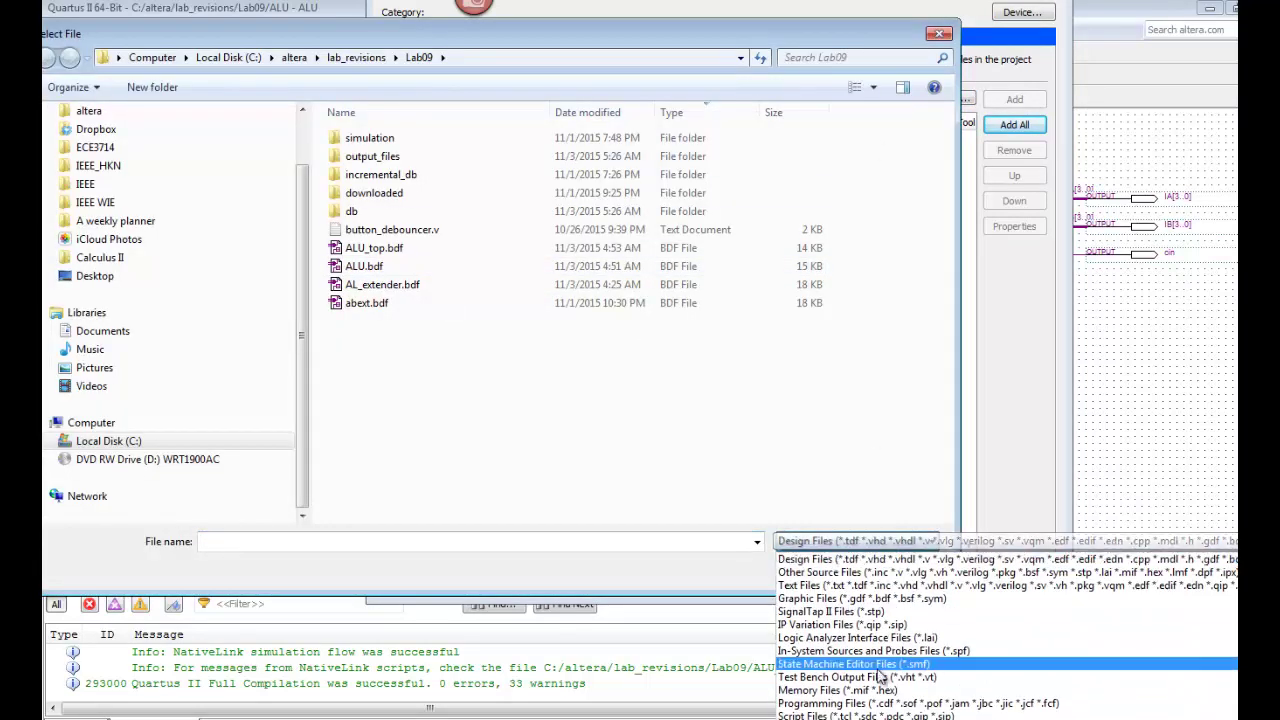
{"action": "left_click", "coordinate": [850, 715]}
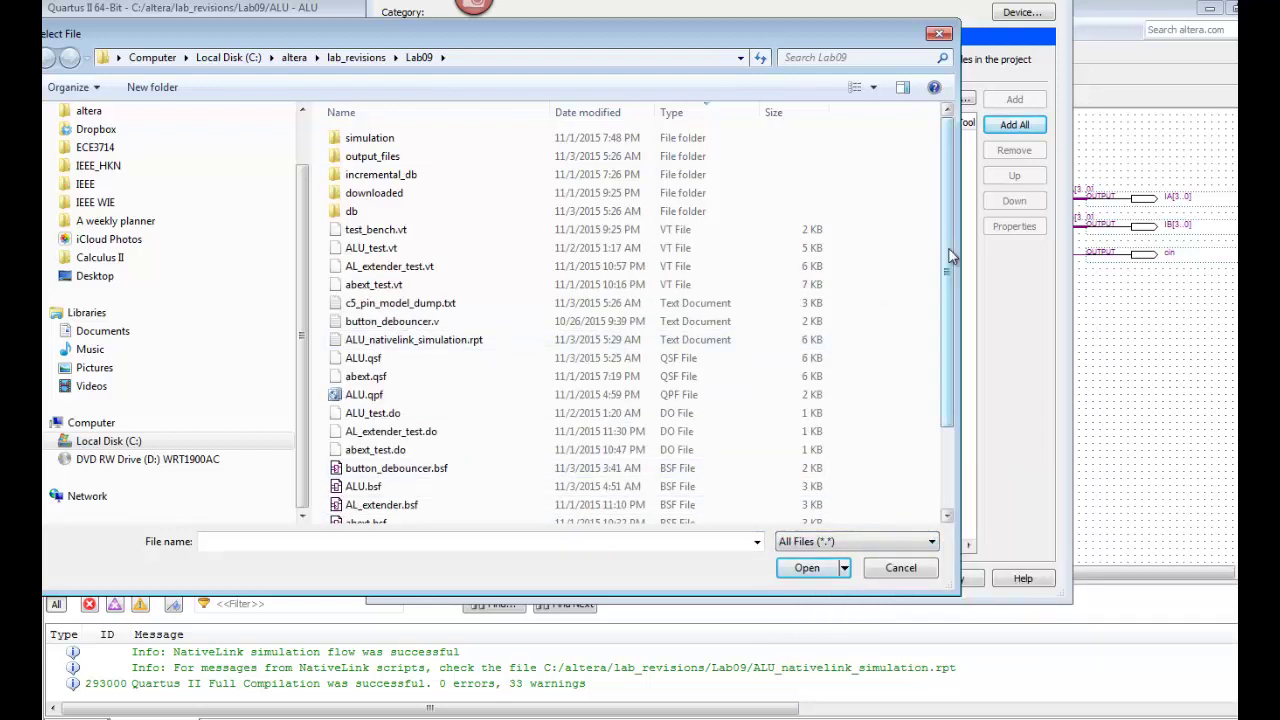
{"action": "left_click_drag", "start_coordinate": [952, 257], "coordinate": [953, 347]}
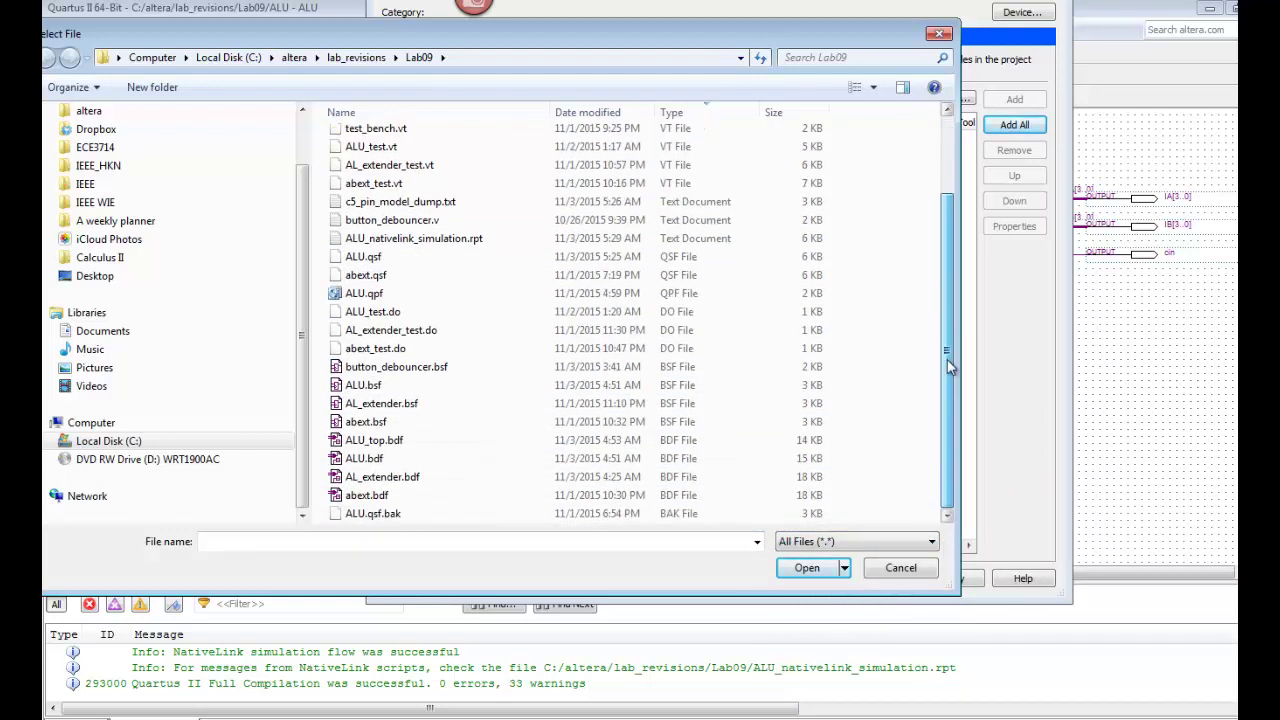
{"action": "double_click", "coordinate": [355, 338]}
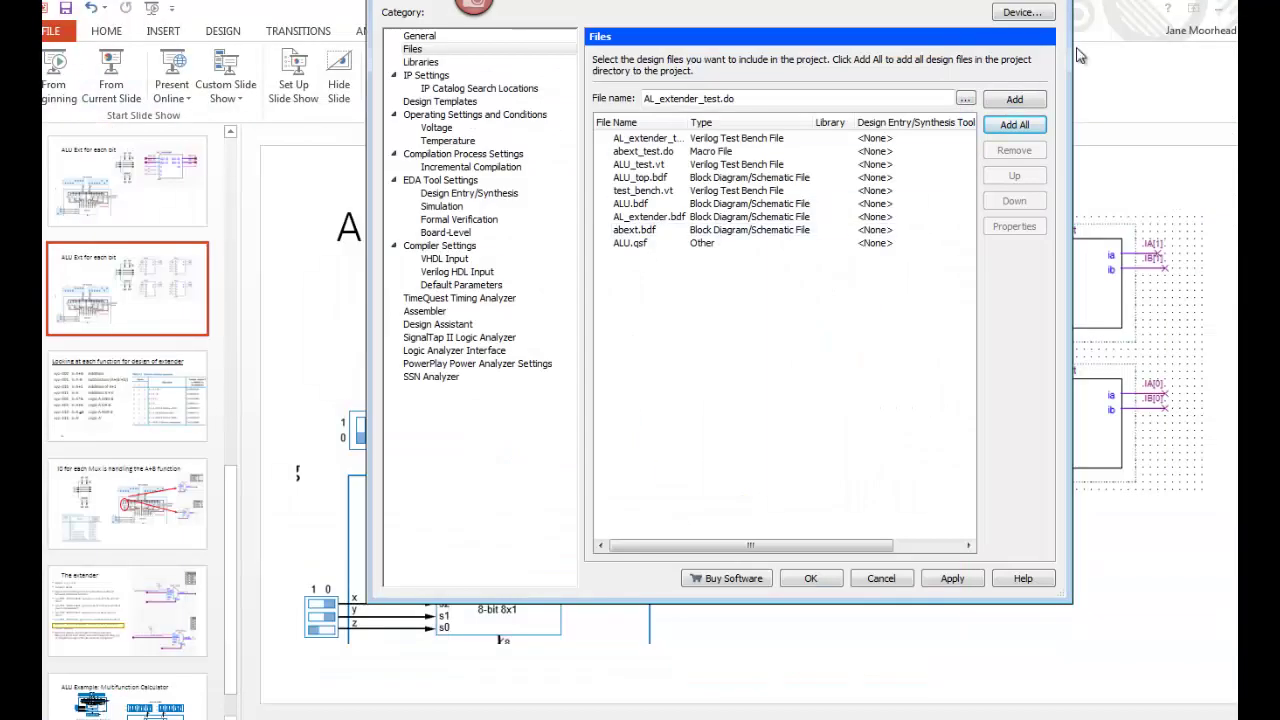
{"action": "left_click", "coordinate": [1015, 100]}
{"action": "left_click", "coordinate": [952, 578]}
{"action": "left_click", "coordinate": [811, 578]}
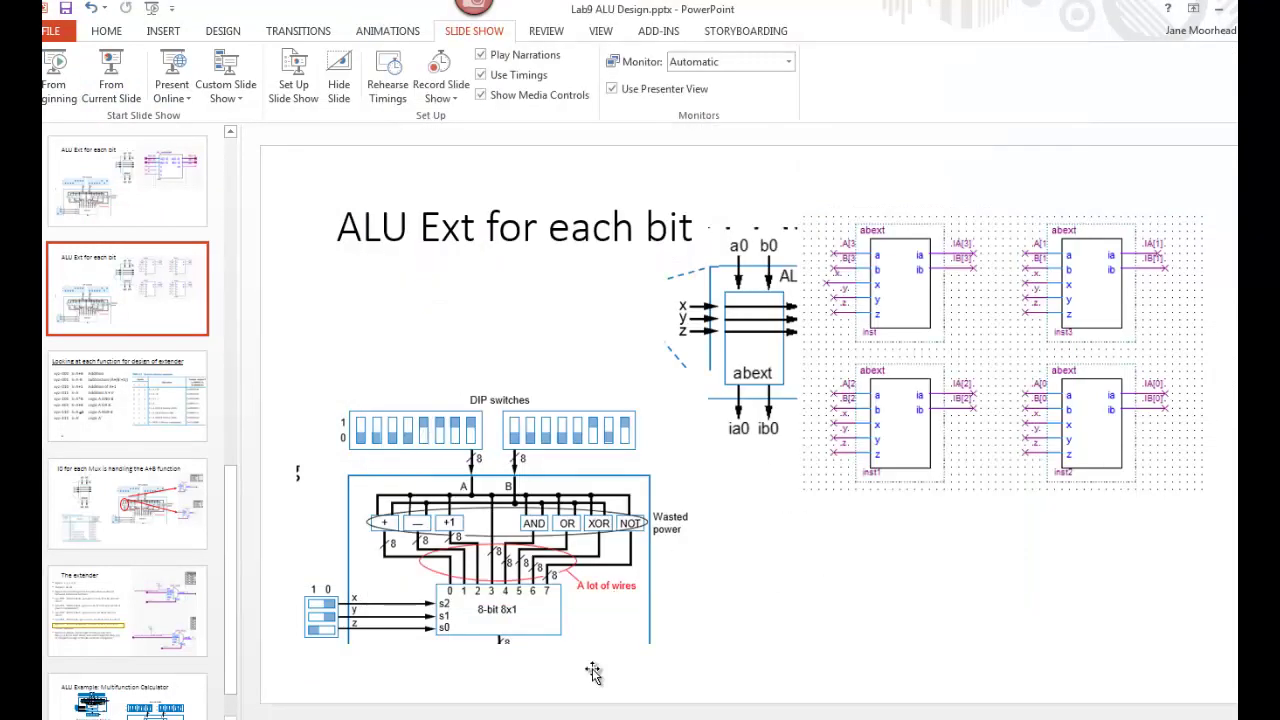
- Return to Quartus II and remove ALU_test.vt from the project
{"action": "left_click", "coordinate": [591, 712]}
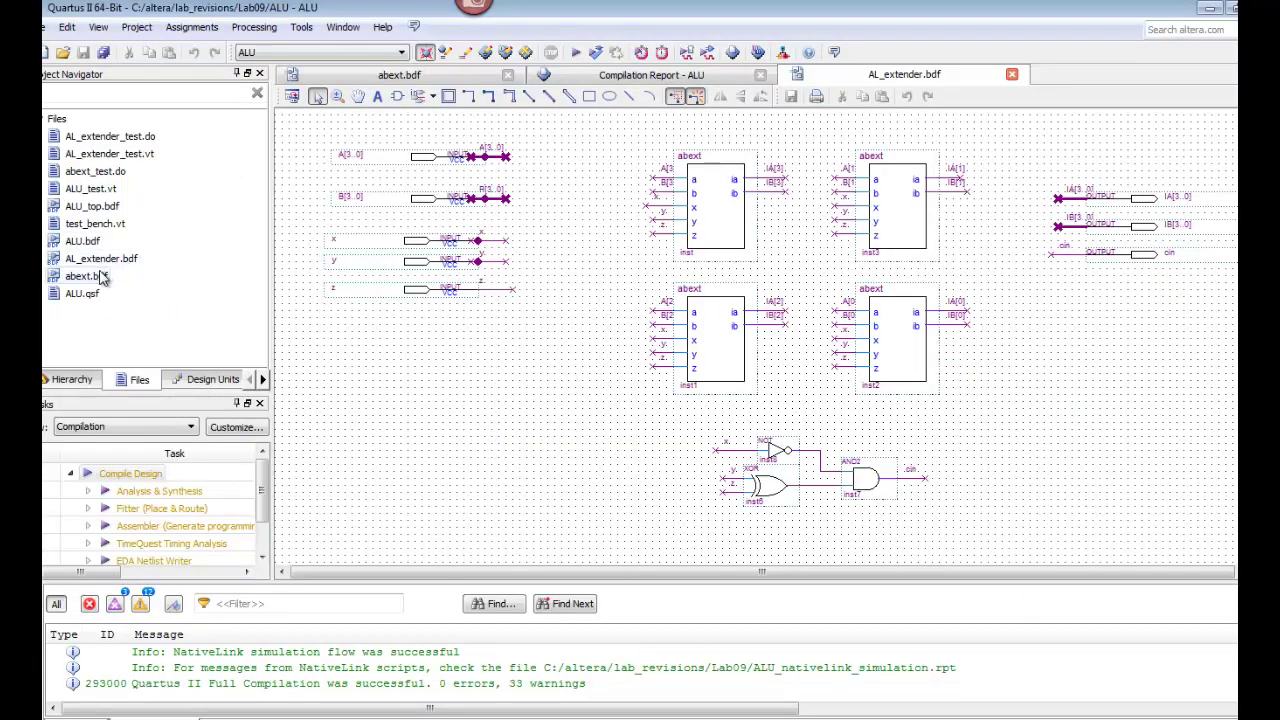
{"action": "right_click", "coordinate": [86, 198]}
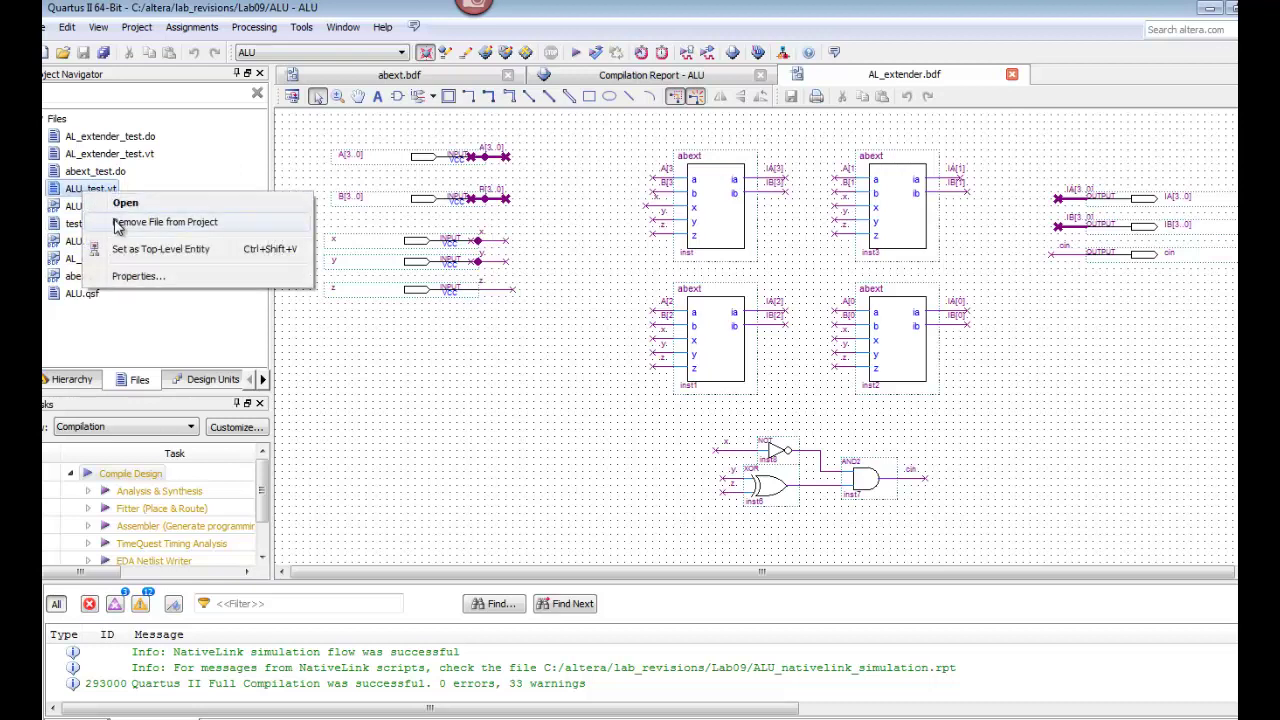
{"action": "left_click", "coordinate": [116, 226]}
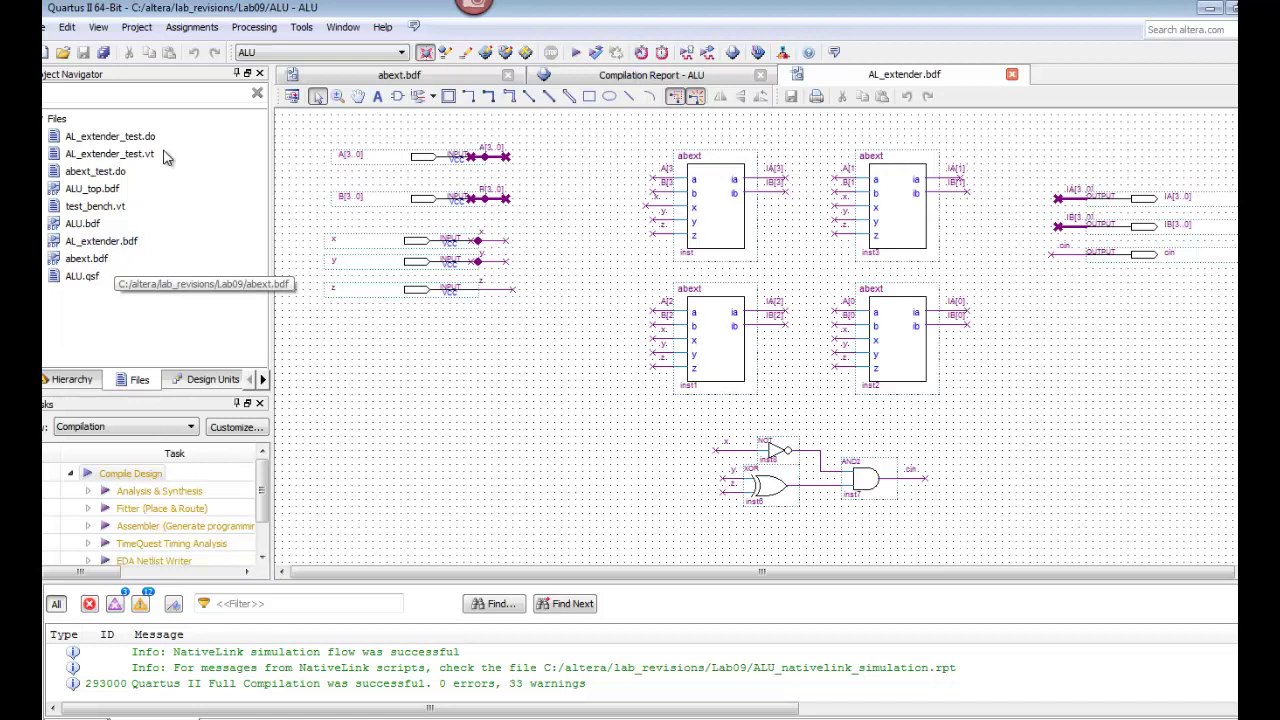
- Set AL_extender.bdf as the top-level entity and run the full design compilation
{"action": "left_click", "coordinate": [111, 245]}
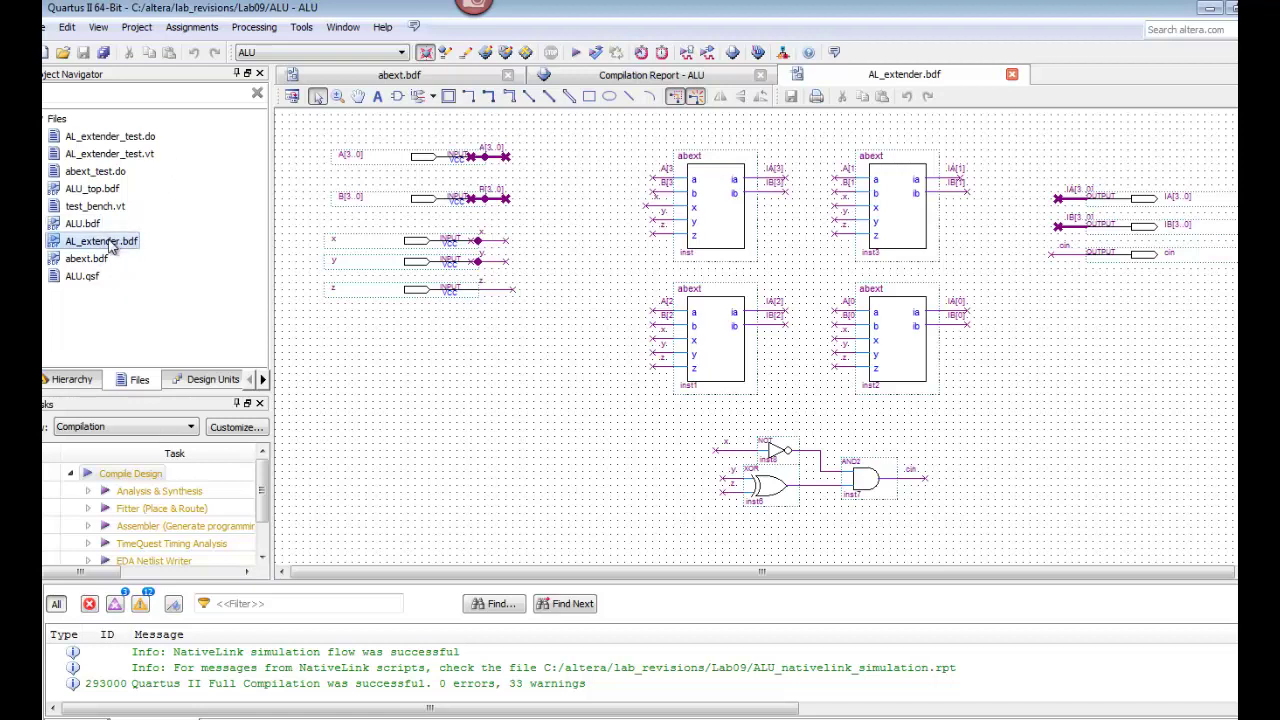
{"action": "right_click", "coordinate": [111, 247]}
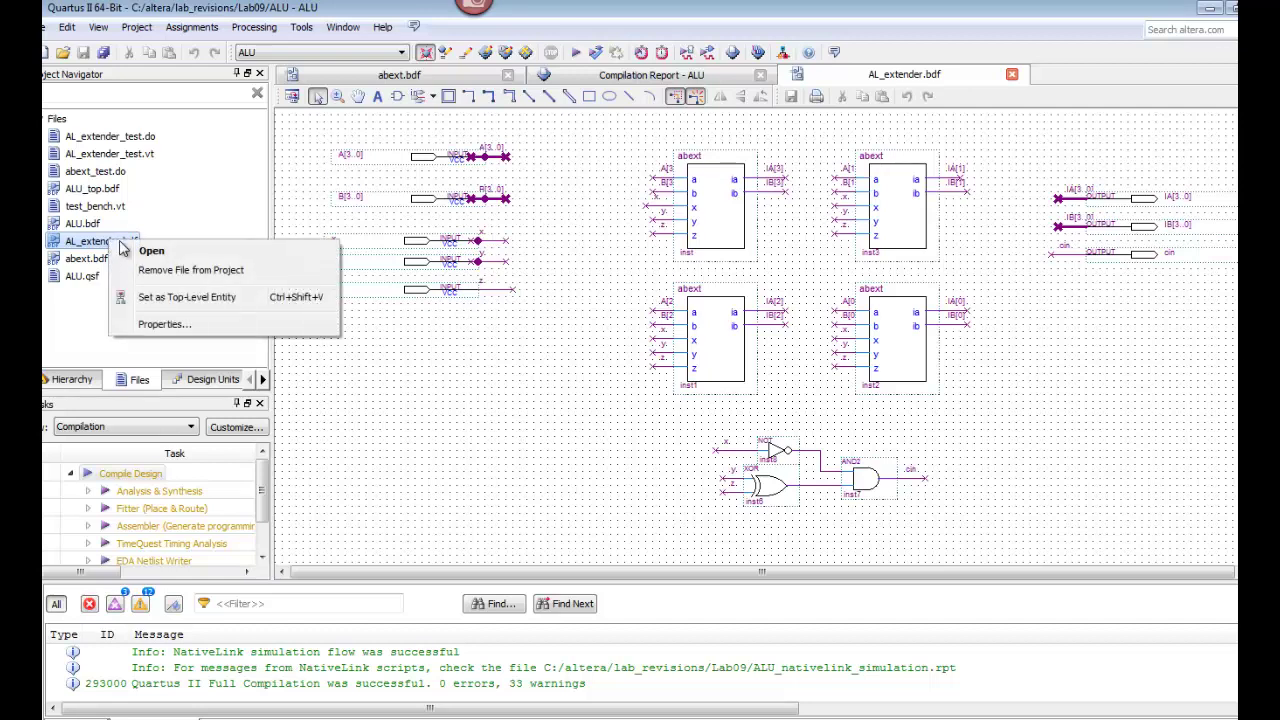
{"action": "left_click", "coordinate": [165, 298]}
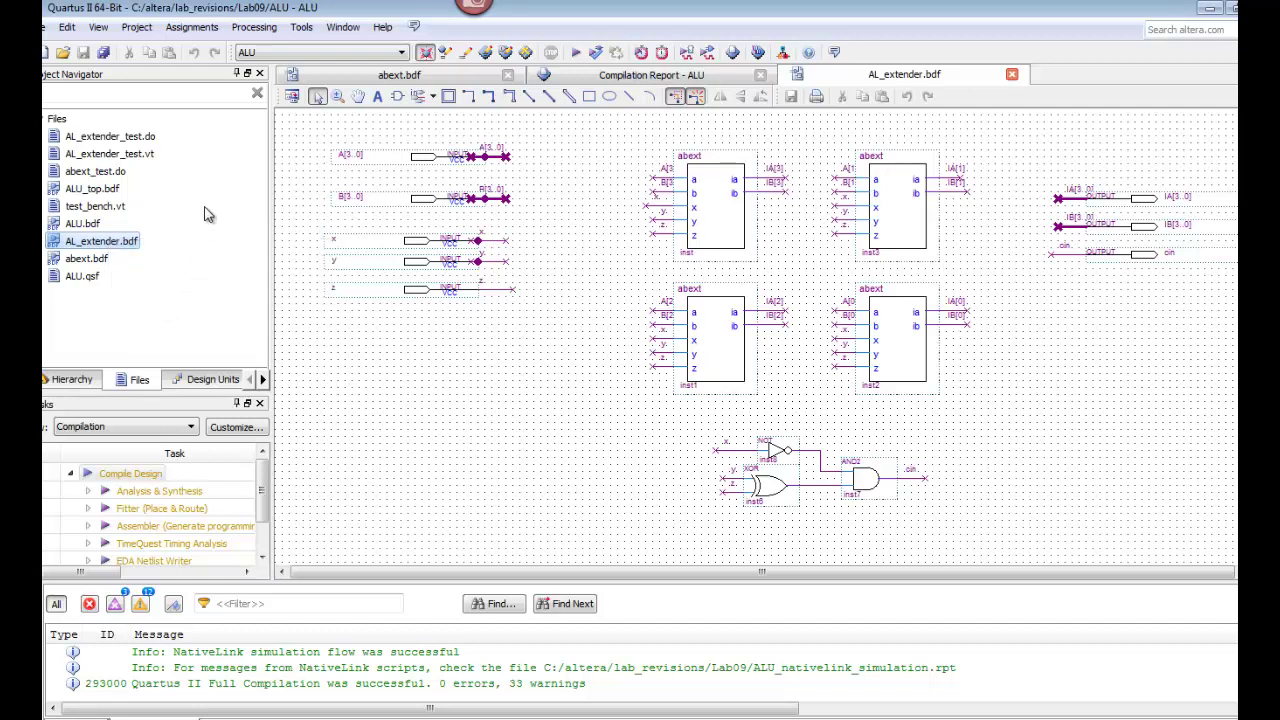
{"action": "double_click", "coordinate": [121, 476]}
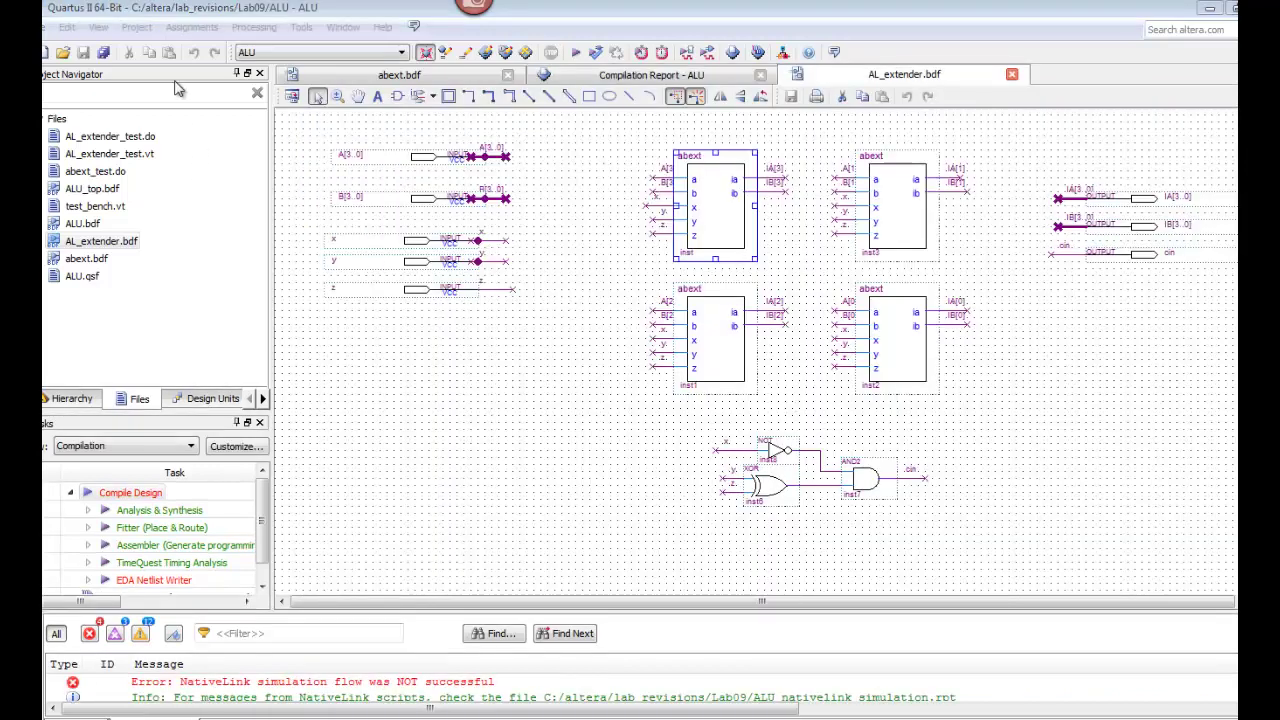
{"action": "left_click", "coordinate": [192, 27]}
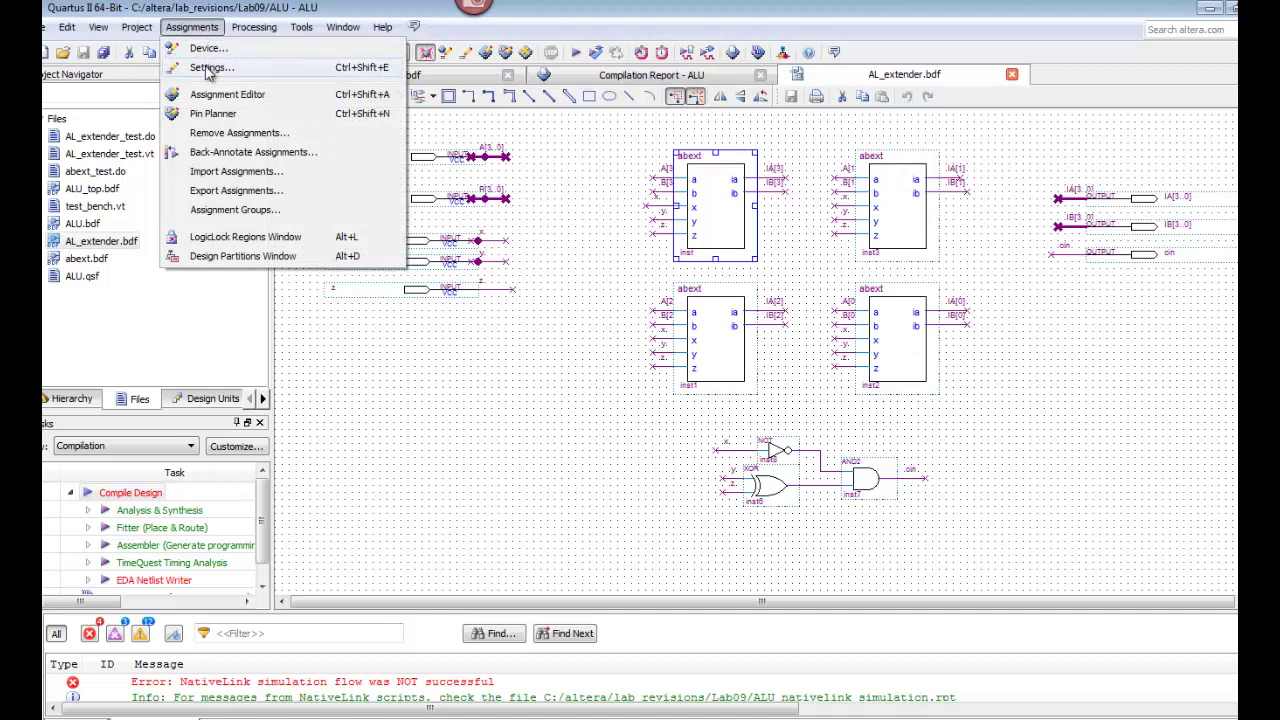
{"action": "left_click", "coordinate": [207, 68]}
{"action": "key", "text": "Escape"}
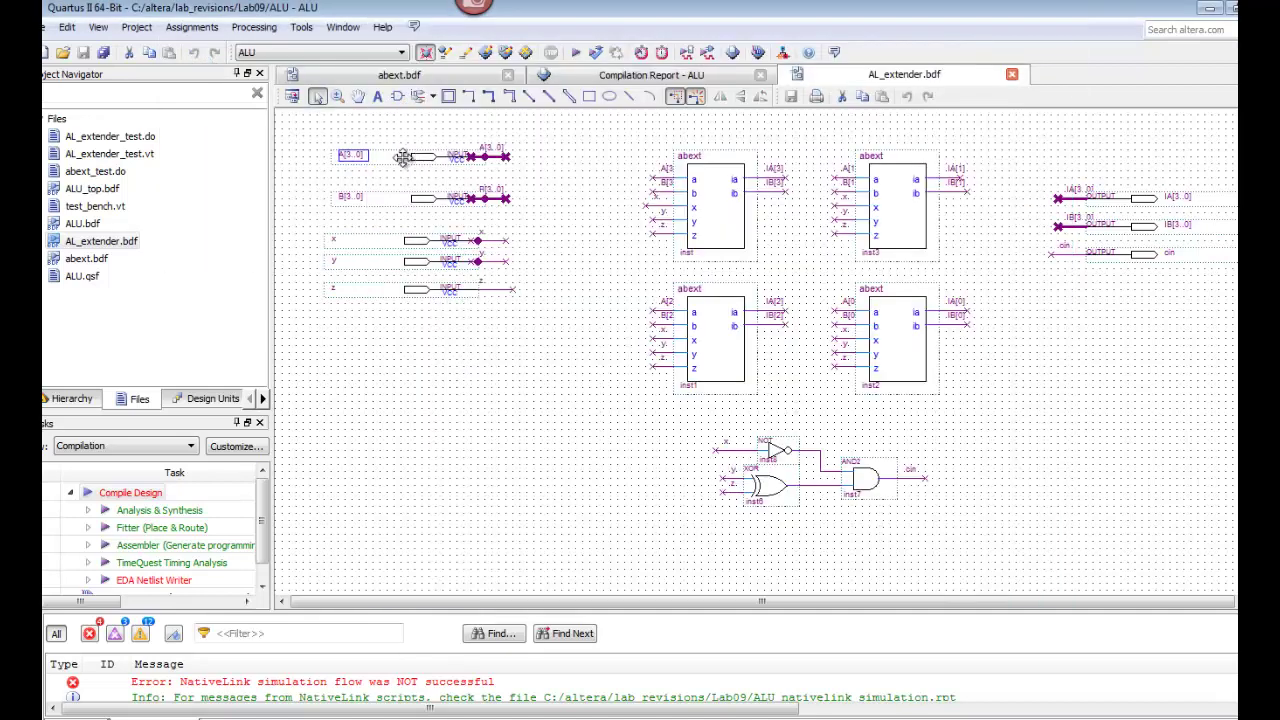
{"action": "left_click", "coordinate": [190, 27]}
{"action": "key", "text": "Escape"}
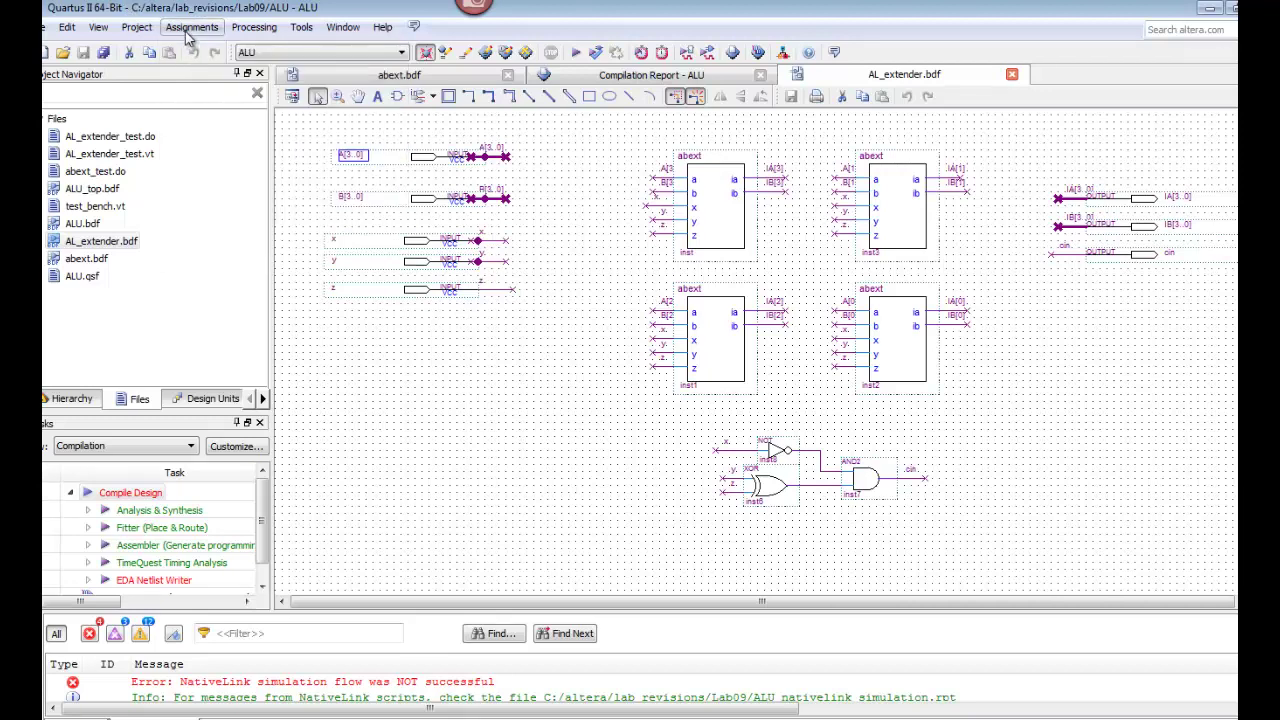
- Delete the abext_test test bench from the NativeLink simulation settings
{"action": "left_click", "coordinate": [190, 27]}
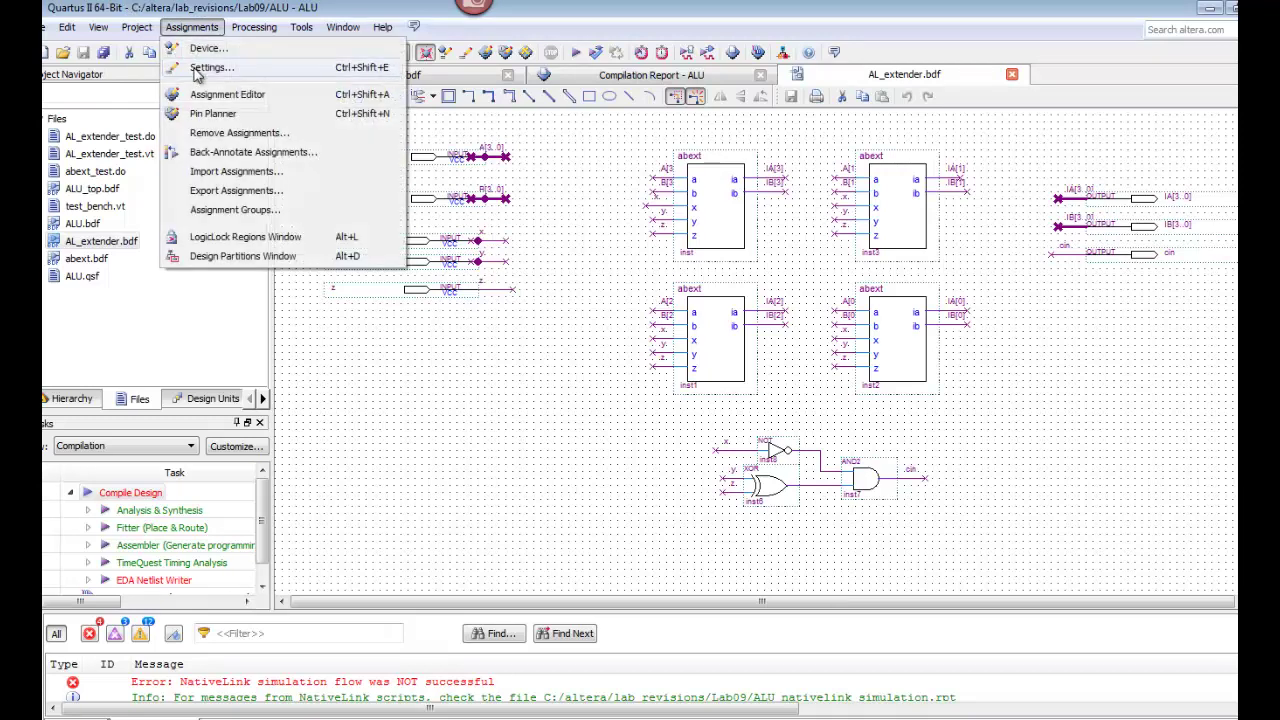
{"action": "left_click", "coordinate": [205, 68]}
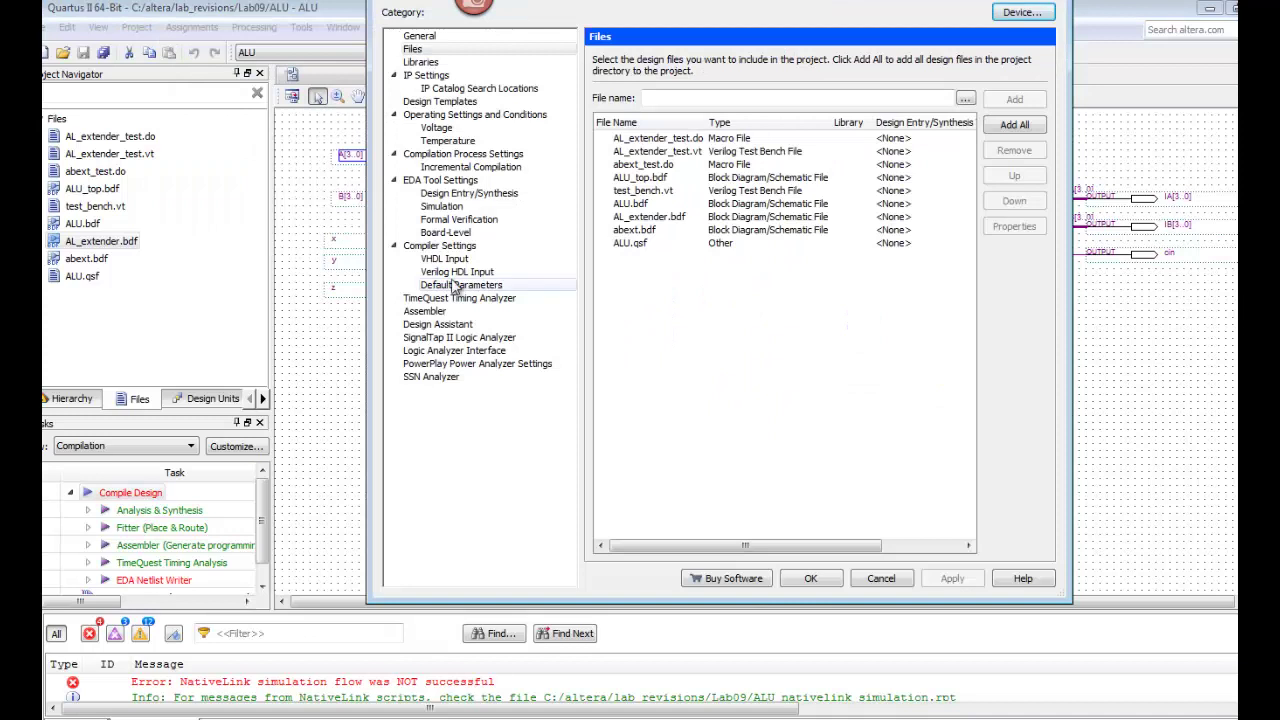
{"action": "left_click", "coordinate": [441, 208]}
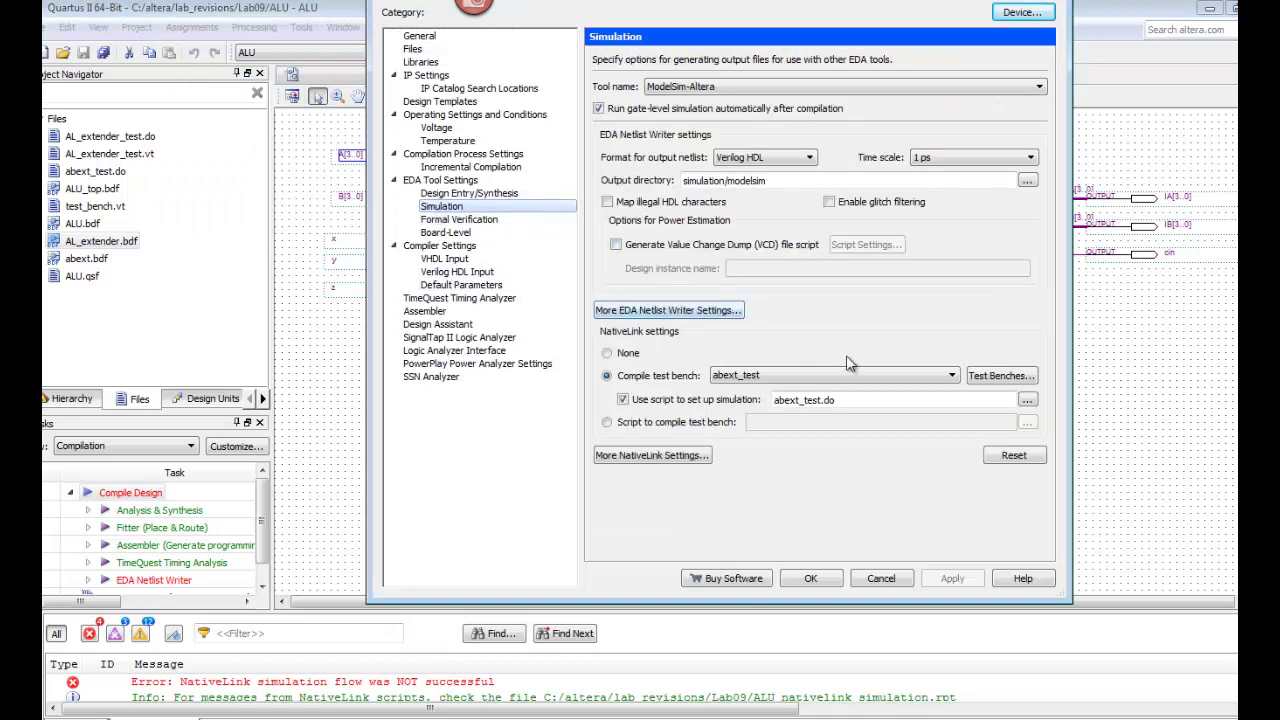
{"action": "left_click", "coordinate": [984, 382]}
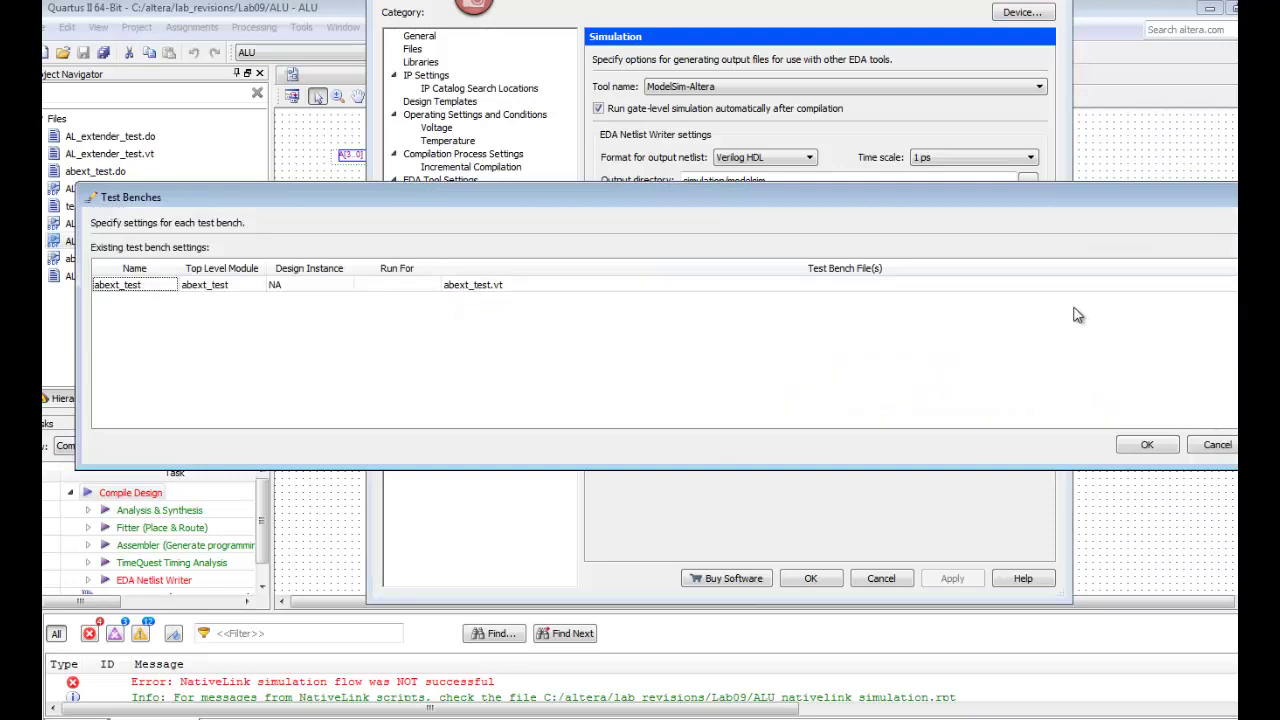
{"action": "left_click", "coordinate": [1072, 288]}
{"action": "key", "text": "Delete"}
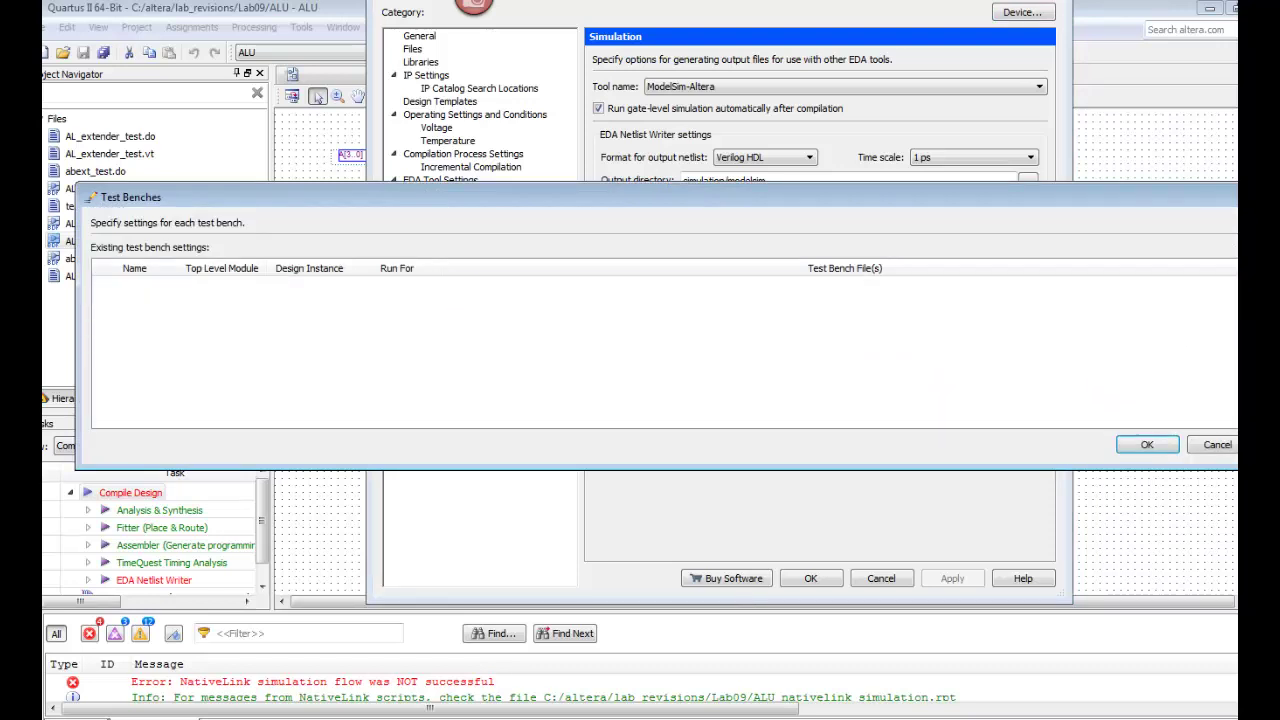
- Create a test bench named AL_extender_test with top-level module AL_extender_test, using the AL_extender_test.vt file
{"action": "left_click", "coordinate": [1155, 258]}
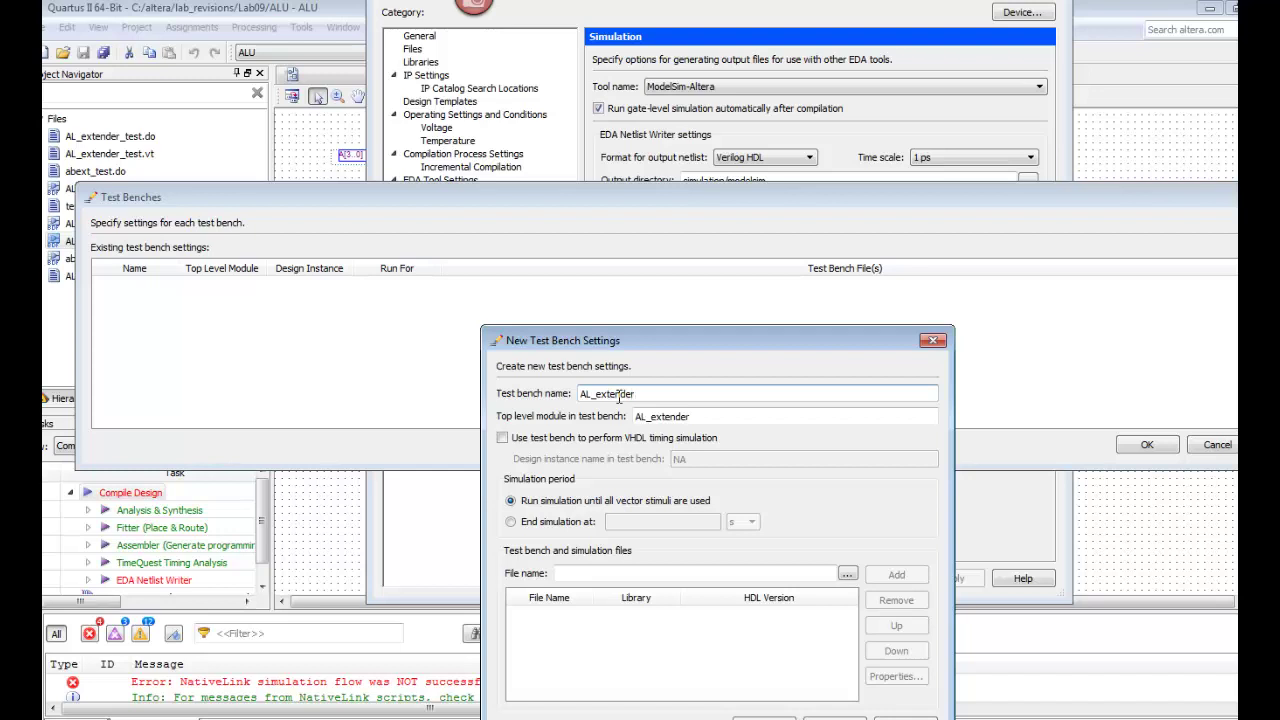
{"action": "type", "text": "AL_extender_test"}
{"action": "left_click", "coordinate": [847, 575]}
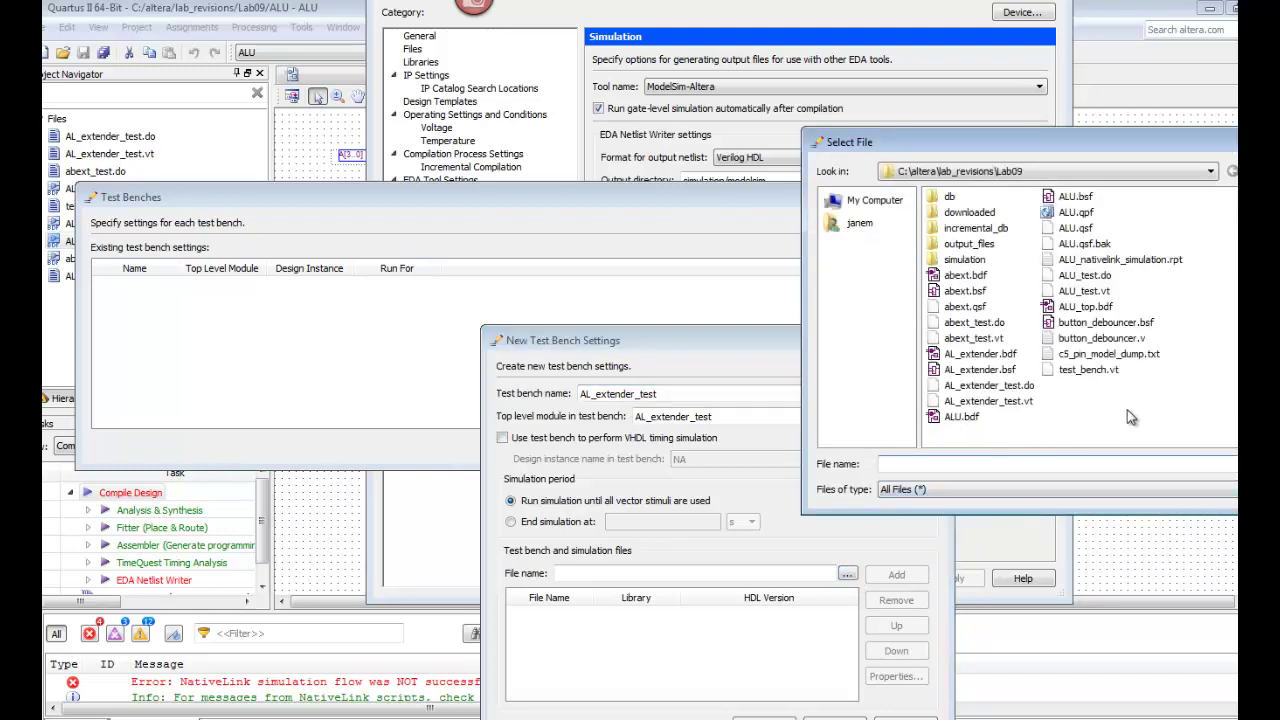
{"action": "double_click", "coordinate": [990, 401]}
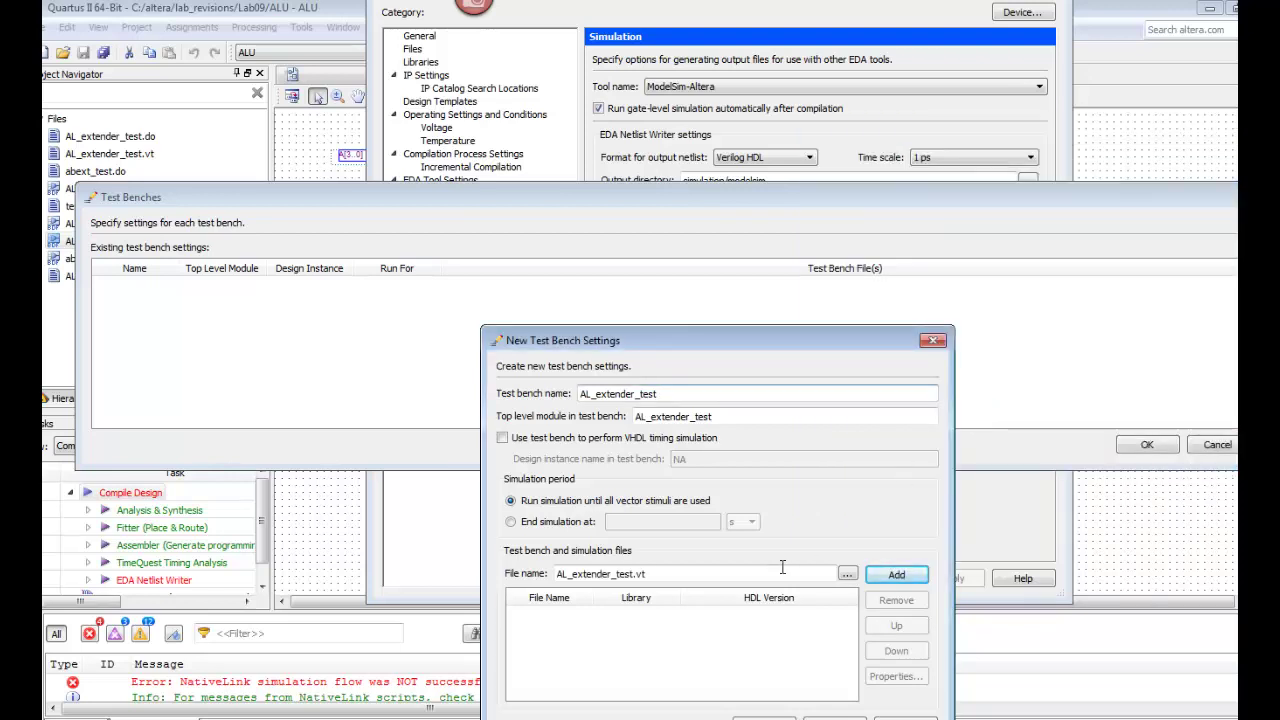
{"action": "left_click", "coordinate": [883, 580]}
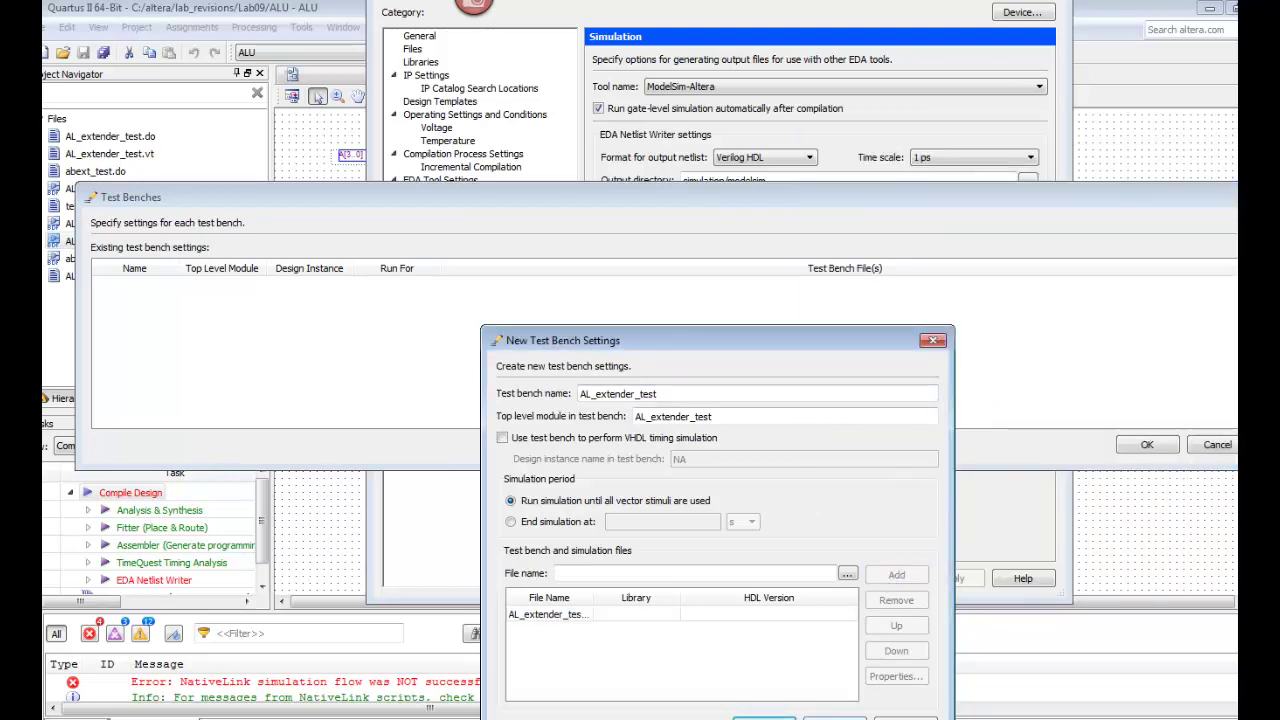
{"action": "left_click", "coordinate": [772, 712]}
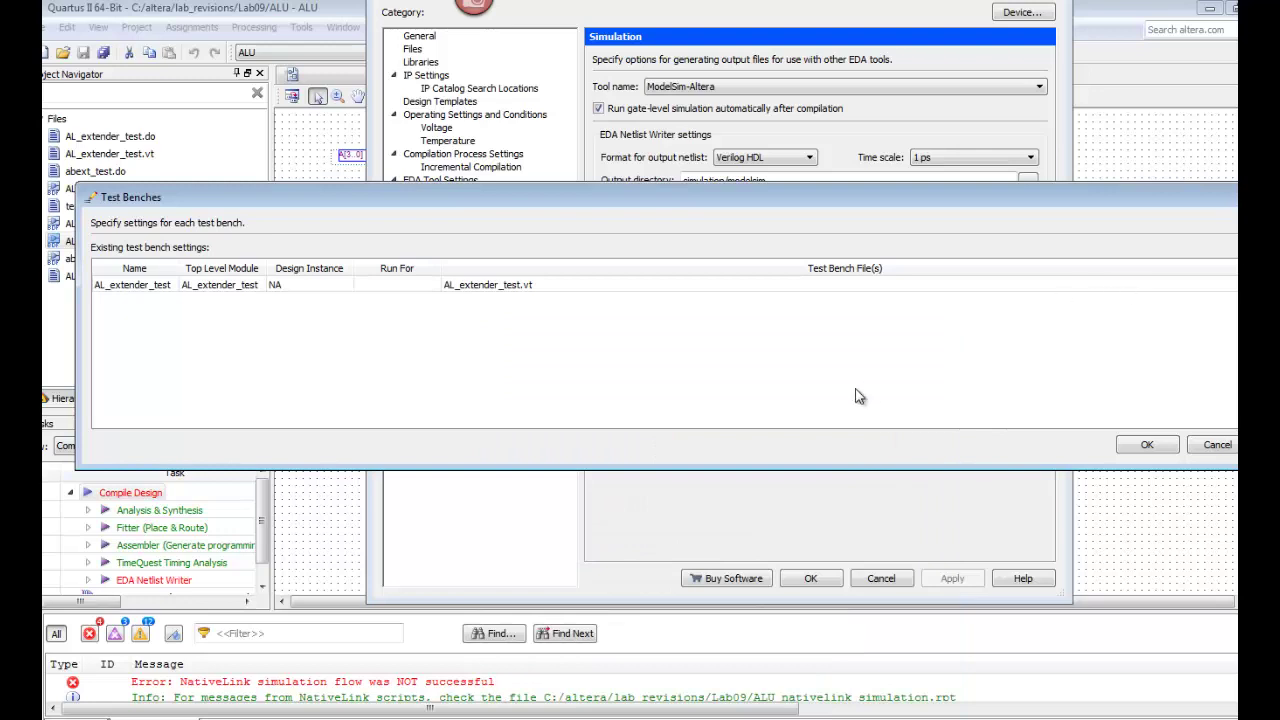
{"action": "left_click", "coordinate": [1166, 445]}
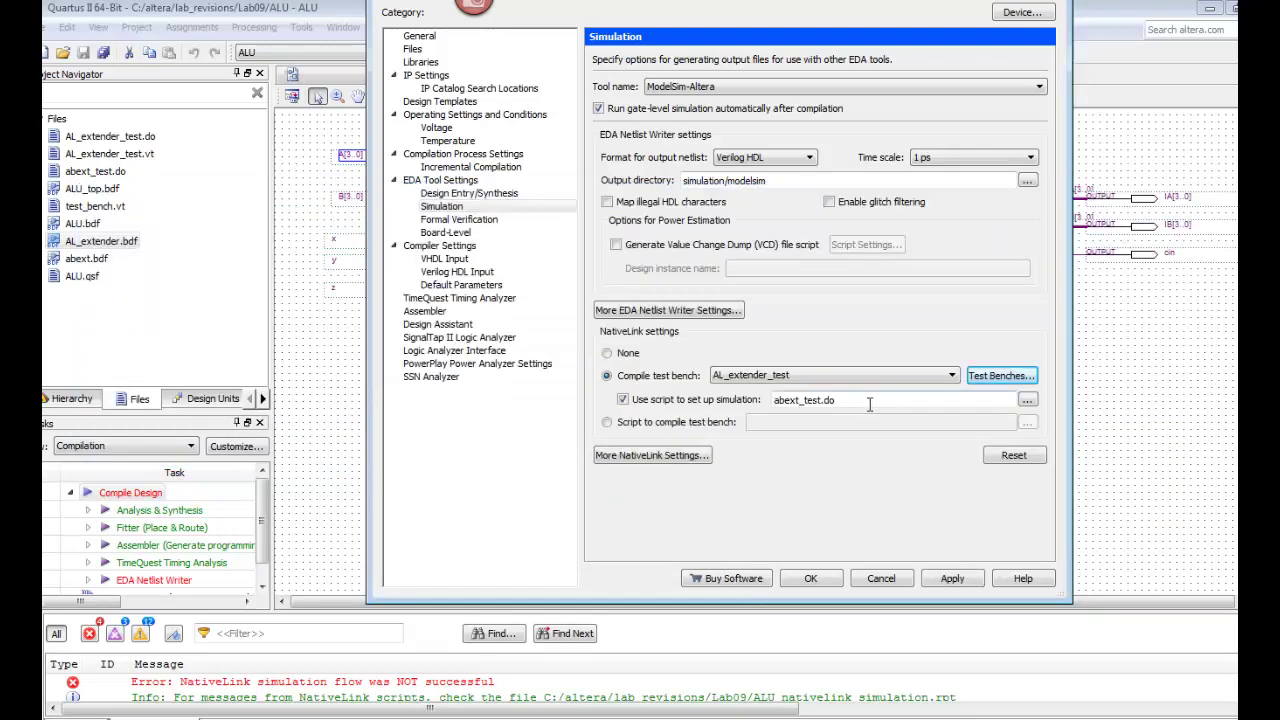
- Select AL_extender_test.do as the simulation setup script, apply the settings and close them
{"action": "left_click", "coordinate": [1027, 399]}
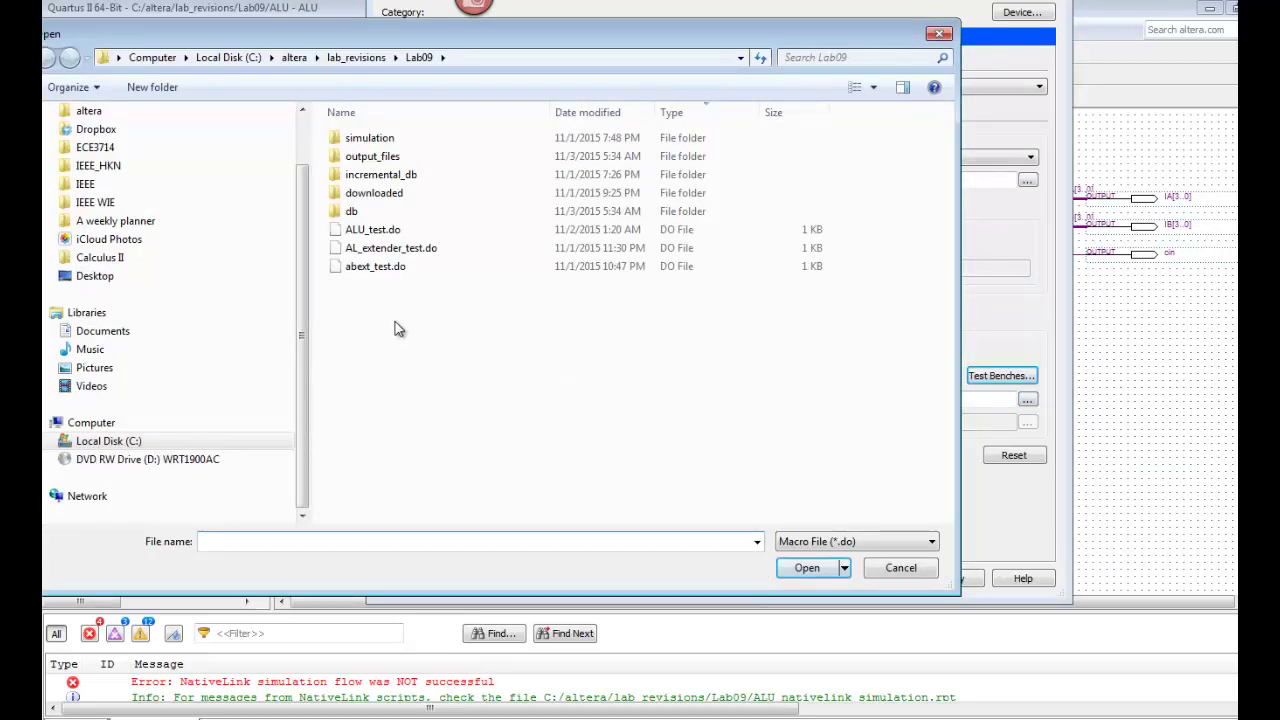
{"action": "double_click", "coordinate": [371, 250]}
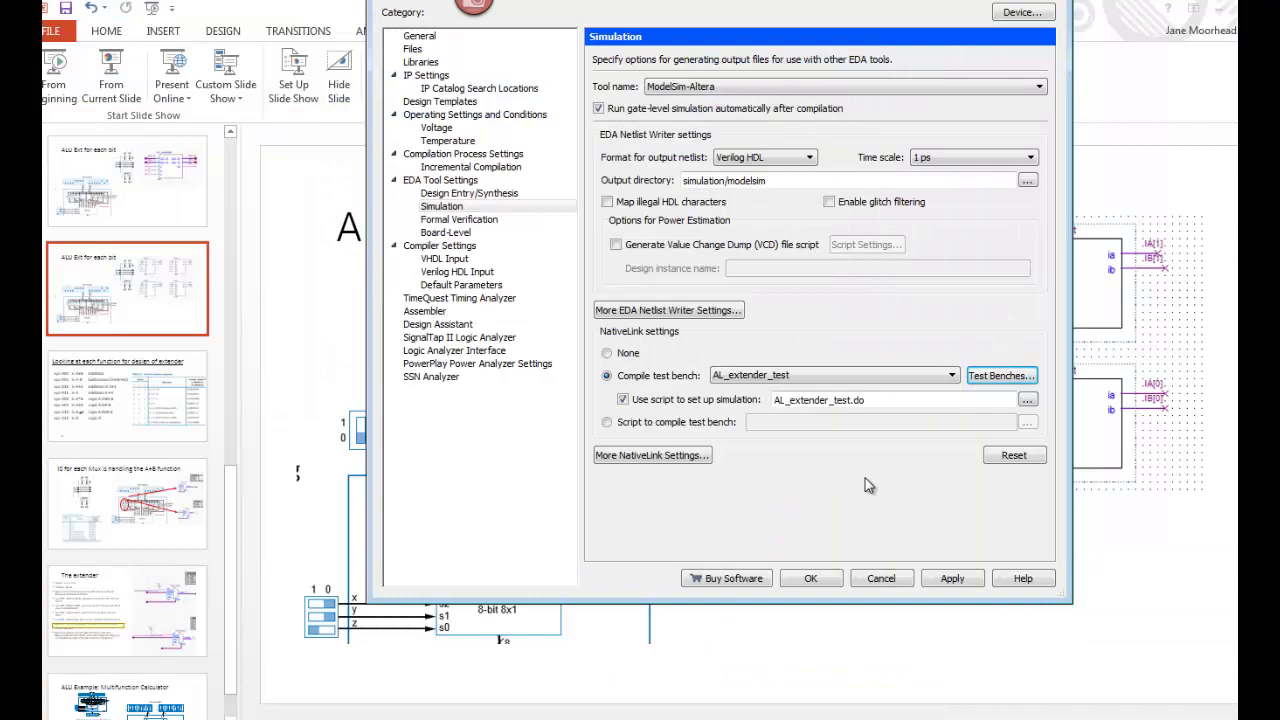
{"action": "left_click", "coordinate": [958, 580]}
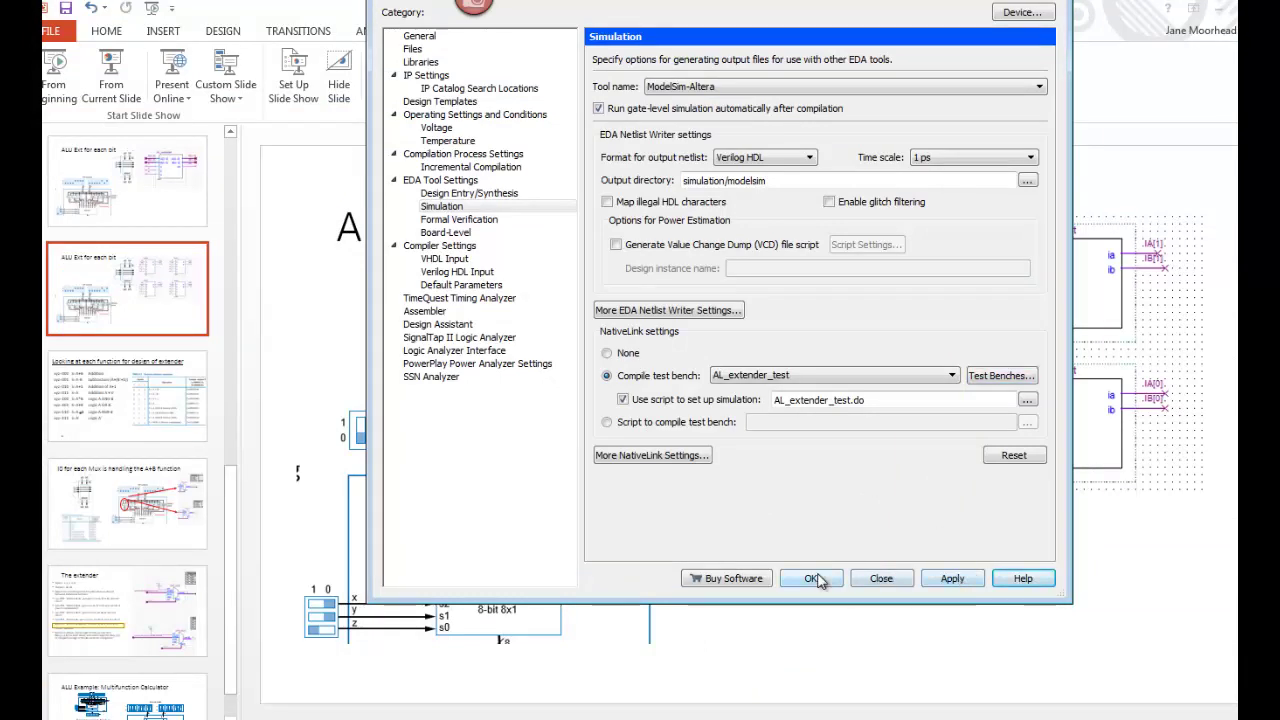
{"action": "left_click", "coordinate": [880, 579]}
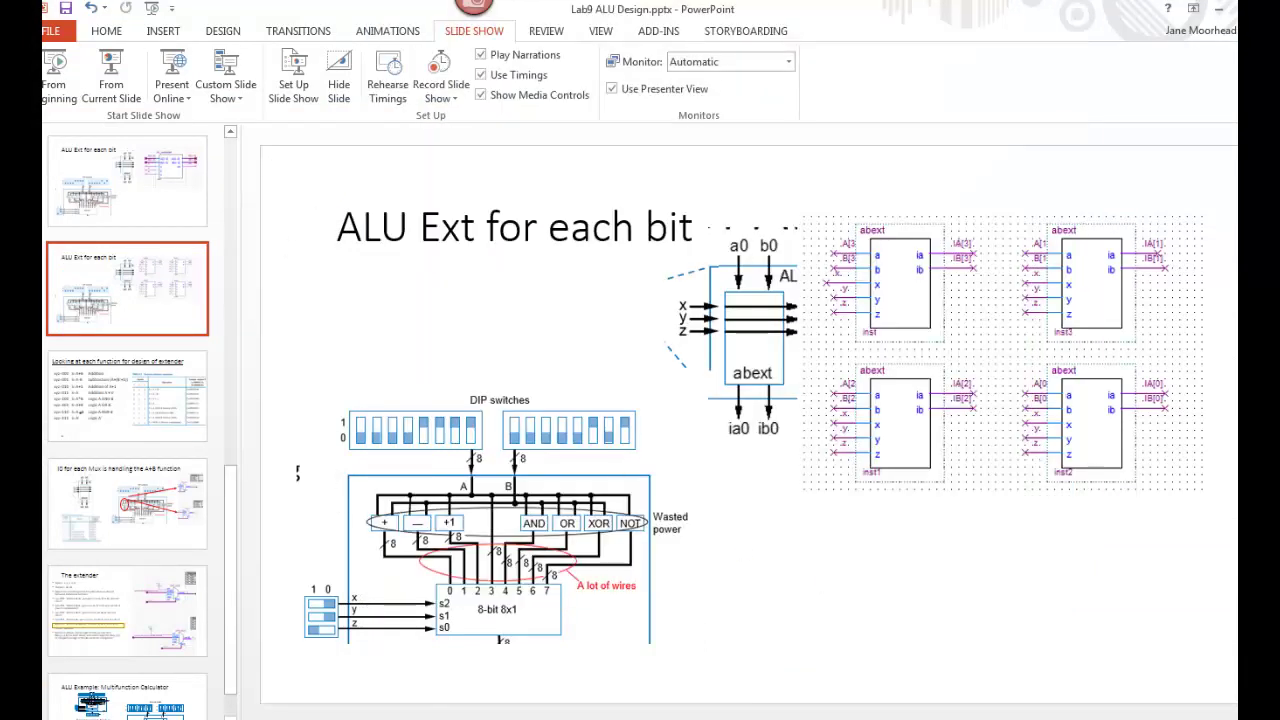
- Return to Quartus II and rerun the full design compilation with the gate-level simulation
{"action": "key", "text": "alt+Tab"}
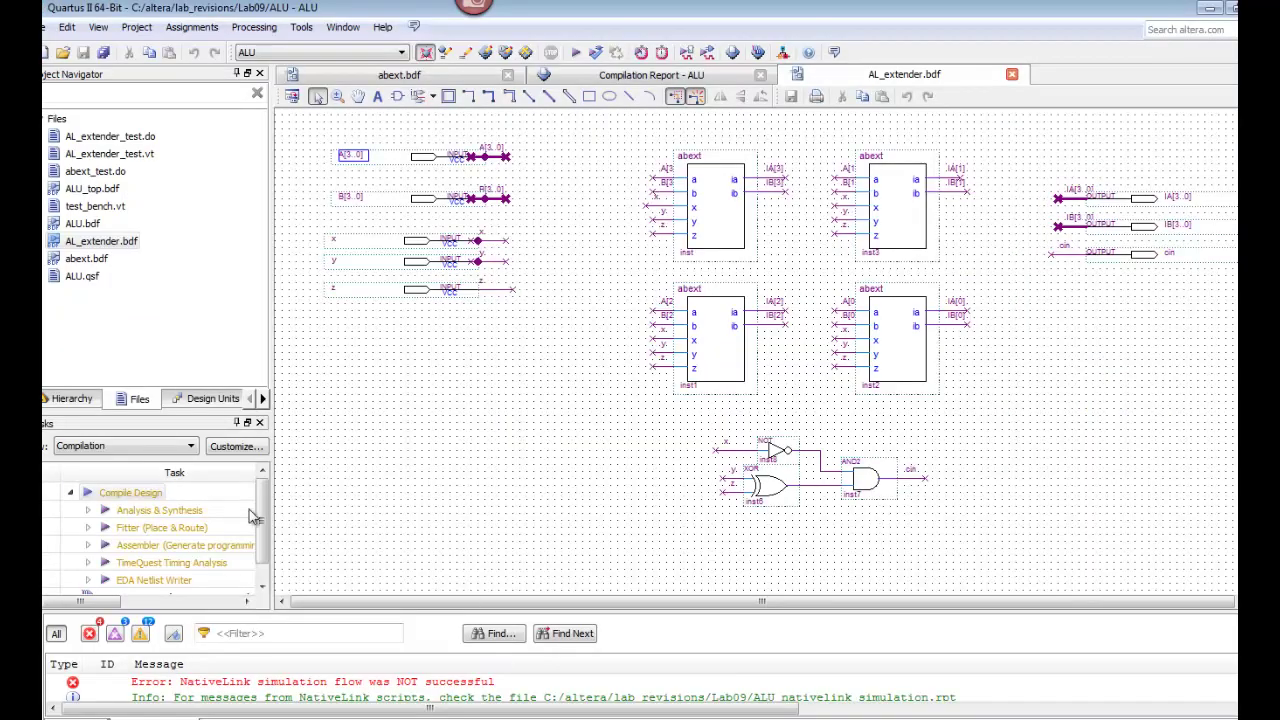
{"action": "double_click", "coordinate": [132, 490]}
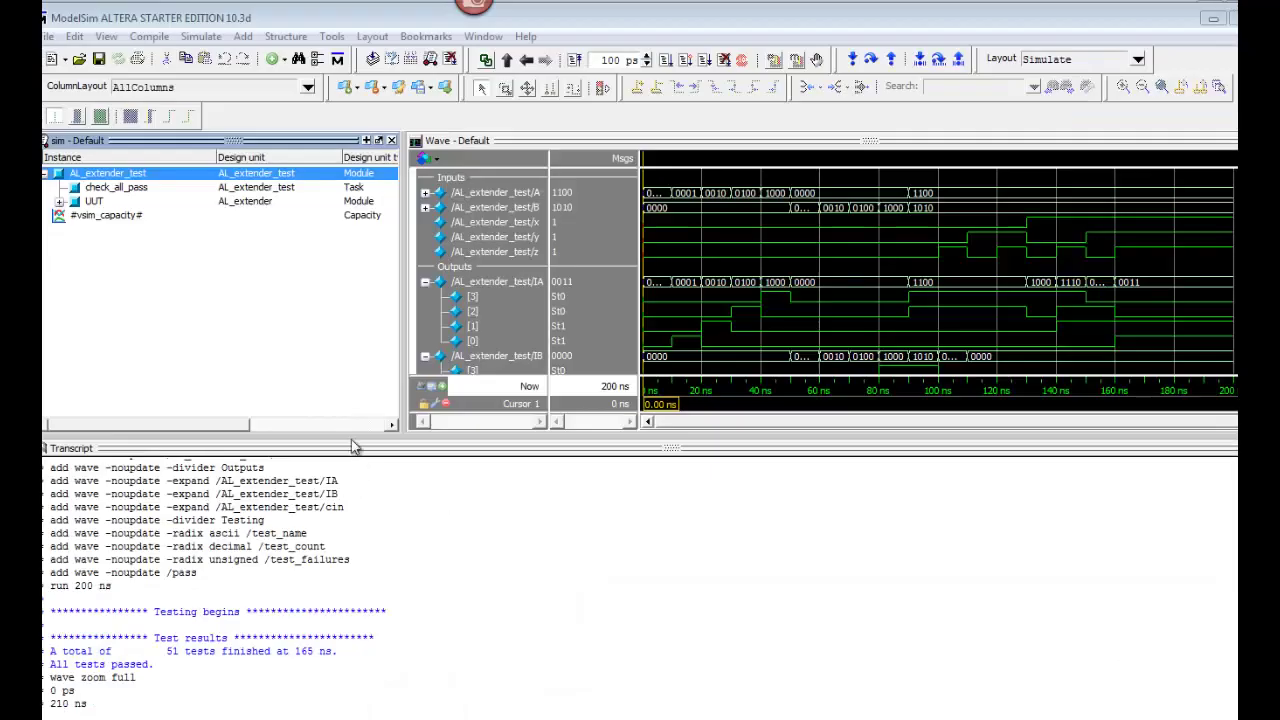
- In ModelSim, enlarge the waveform area and examine the AL_extender test signals closely from the start of the simulation
{"action": "left_click_drag", "start_coordinate": [351, 436], "coordinate": [345, 617]}
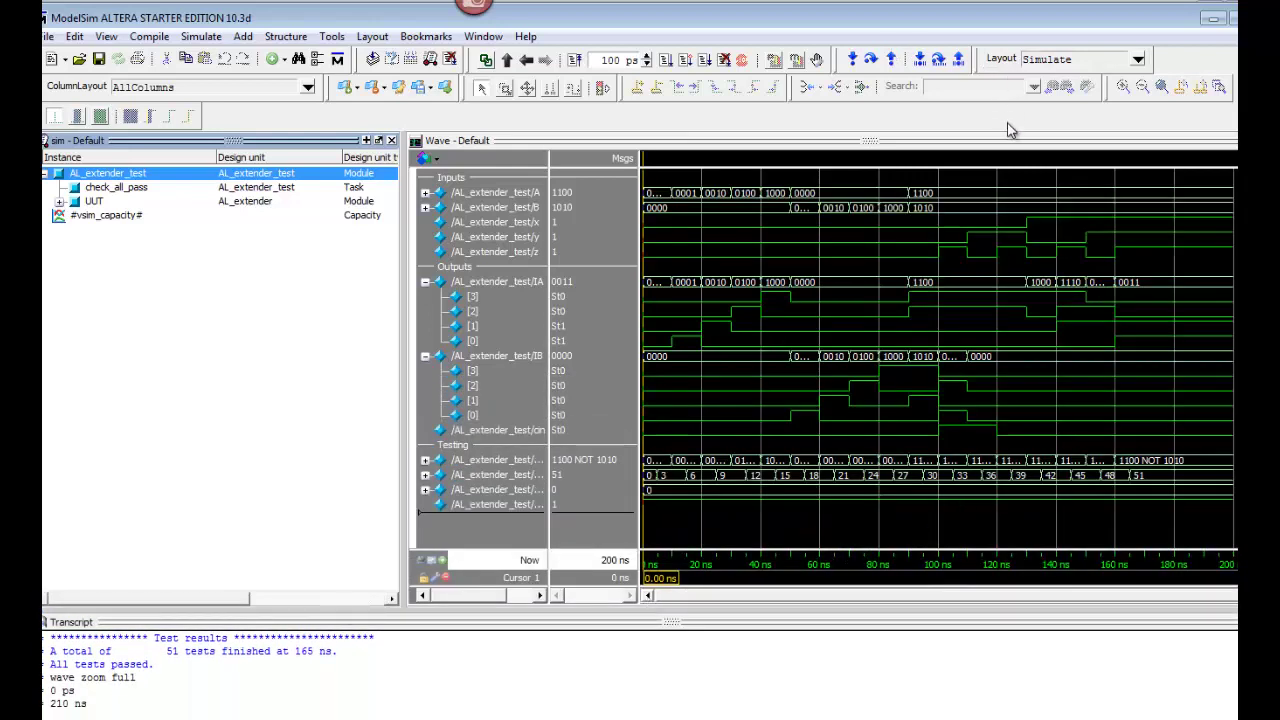
{"action": "left_click", "coordinate": [1004, 200]}
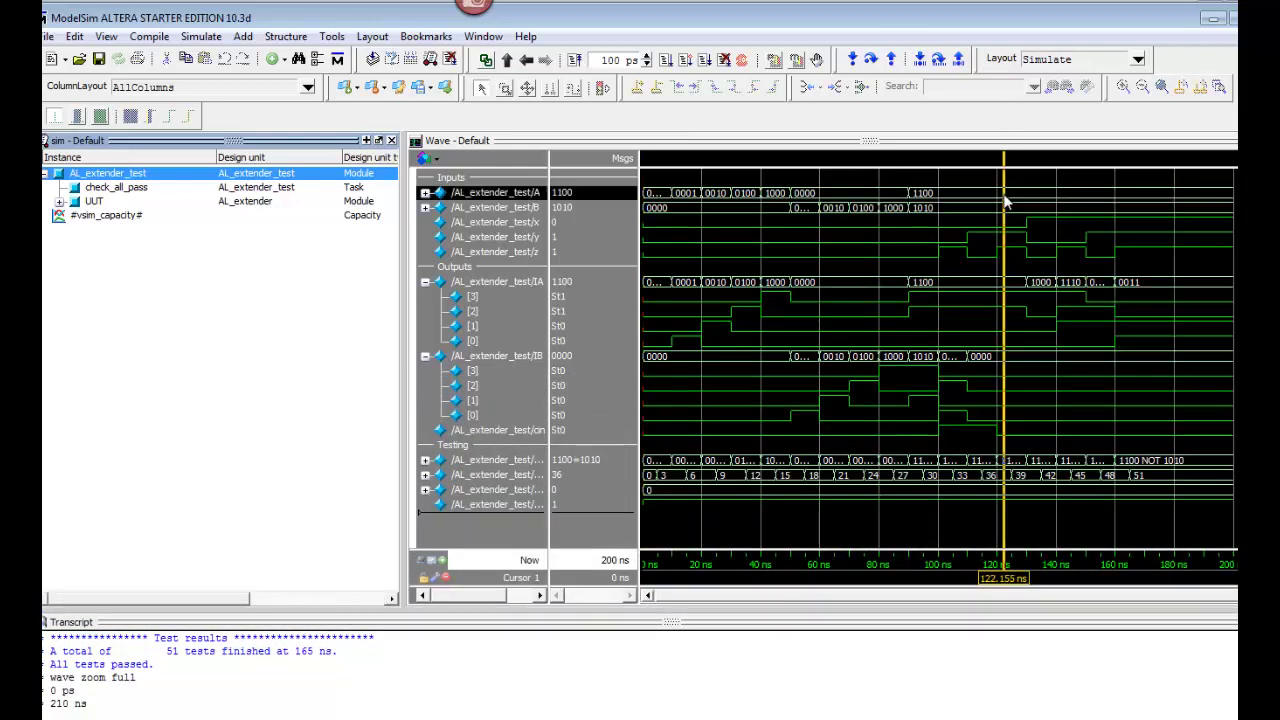
{"action": "left_click", "coordinate": [1123, 86]}
{"action": "left_click", "coordinate": [1124, 87]}
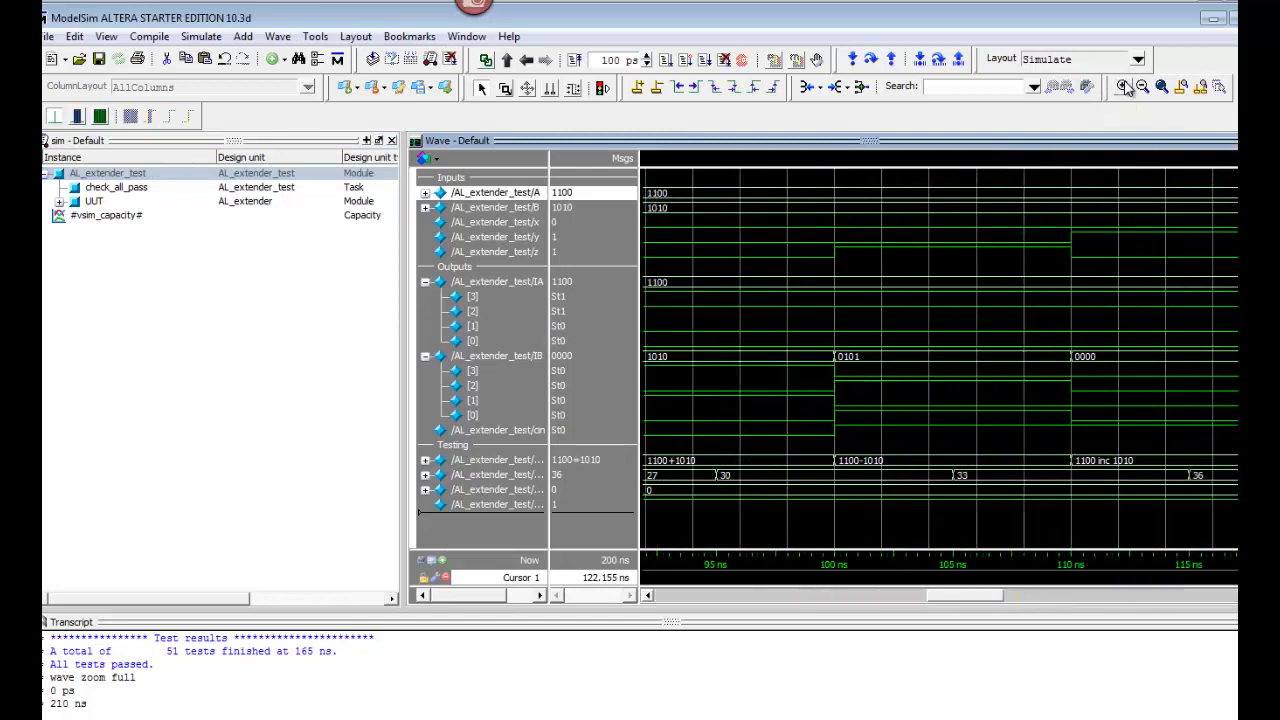
{"action": "left_click", "coordinate": [1124, 87]}
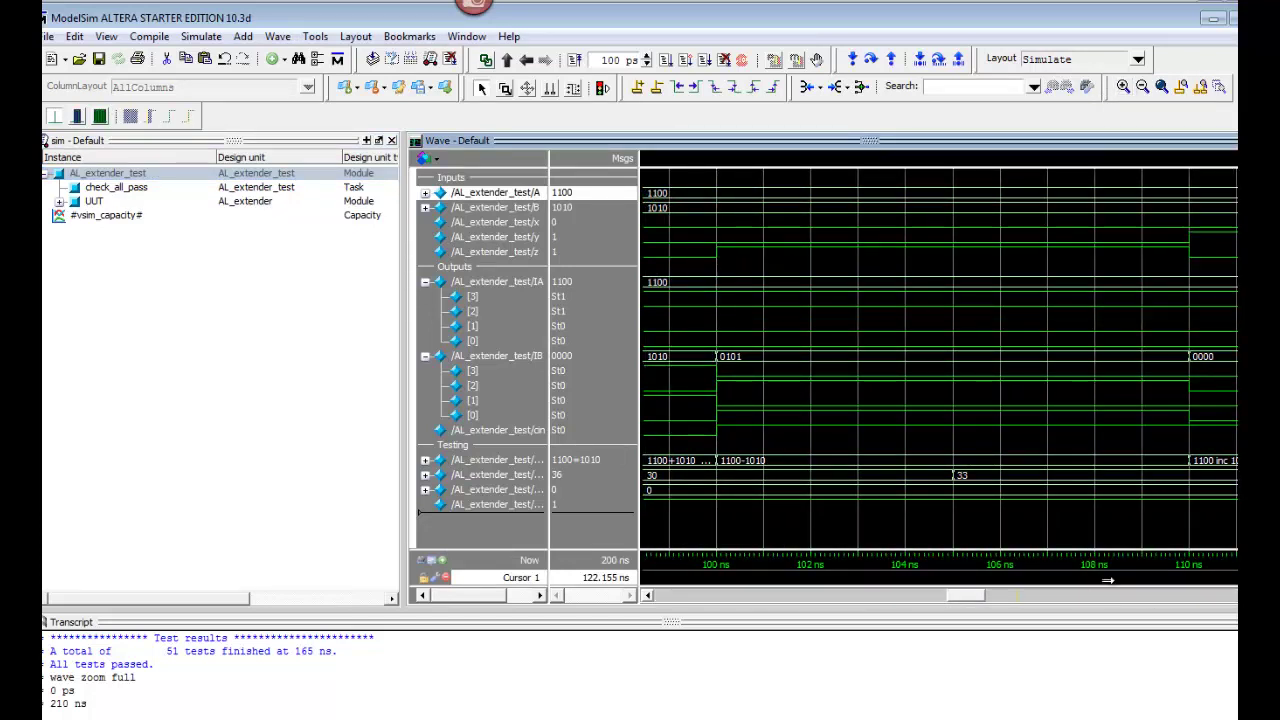
{"action": "left_click_drag", "start_coordinate": [985, 597], "coordinate": [660, 600]}
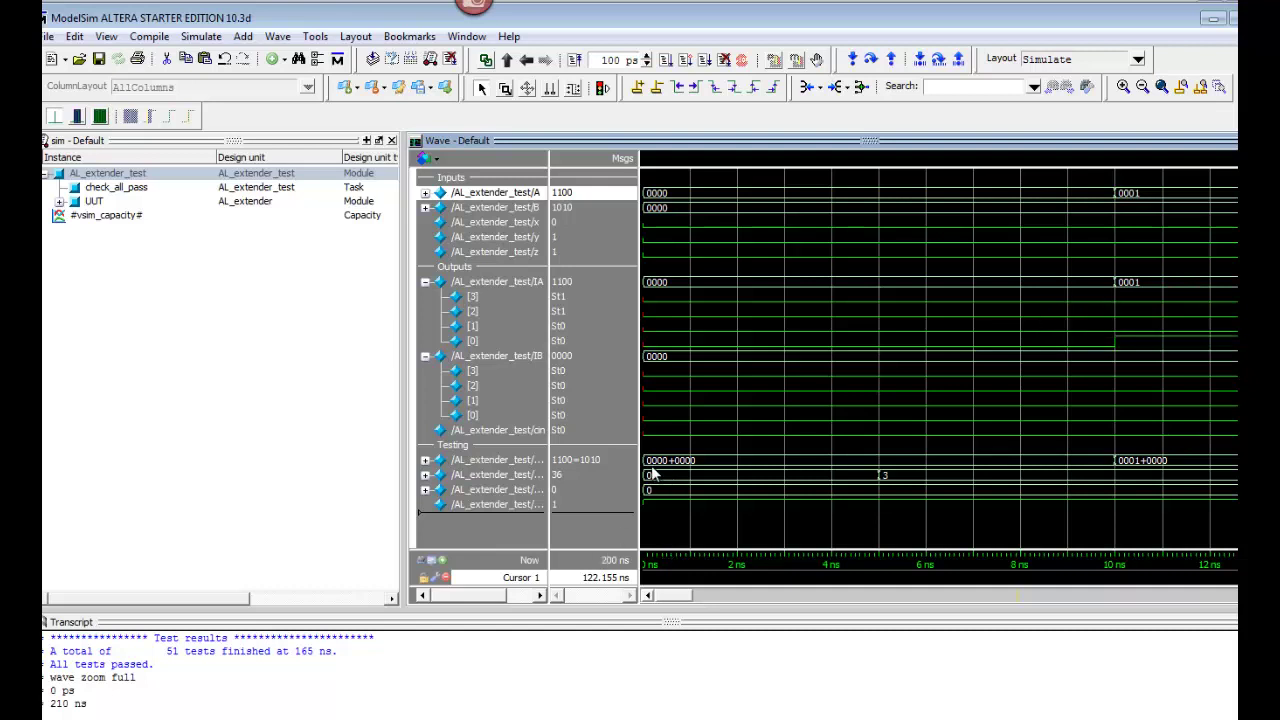
{"action": "mouse_move", "coordinate": [652, 474]}
{"action": "mouse_move", "coordinate": [718, 466]}
{"action": "left_click", "coordinate": [742, 483]}
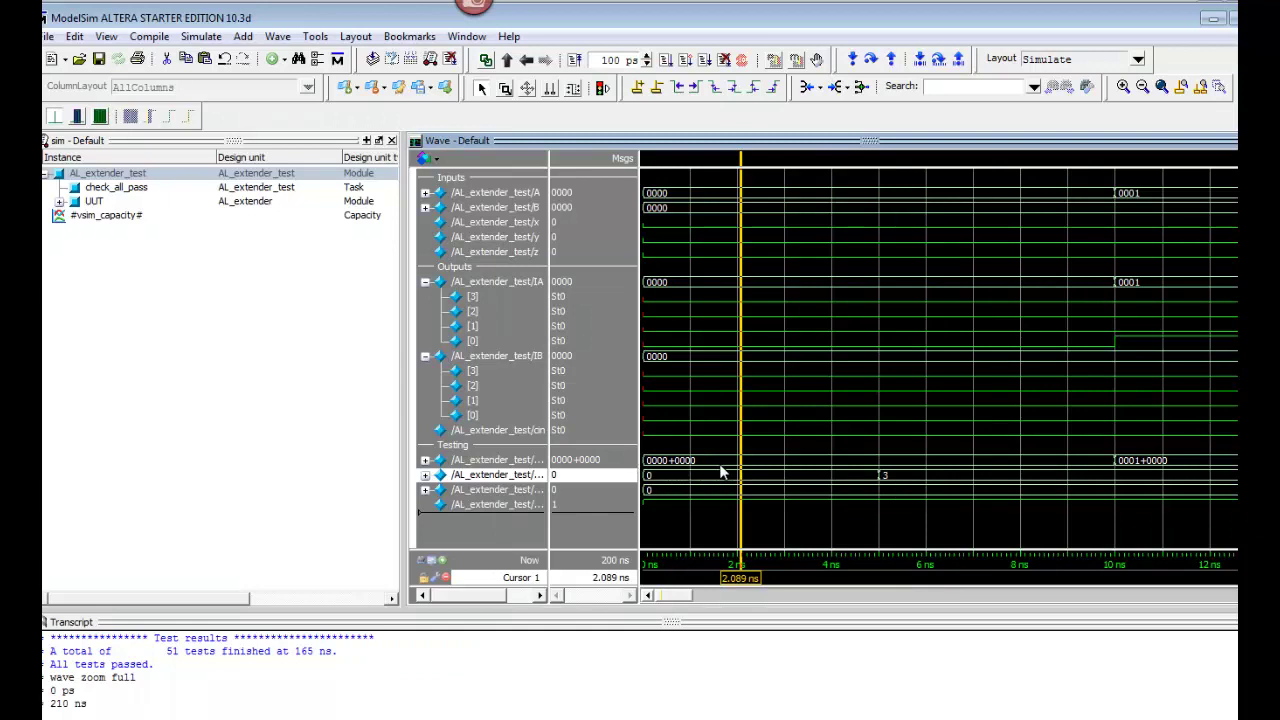
{"action": "mouse_move", "coordinate": [722, 472]}
- Examine the IA, IB and cin outputs around 100 ns, where the tested operation changes to 1100-1010
{"action": "left_click_drag", "start_coordinate": [685, 596], "coordinate": [974, 611]}
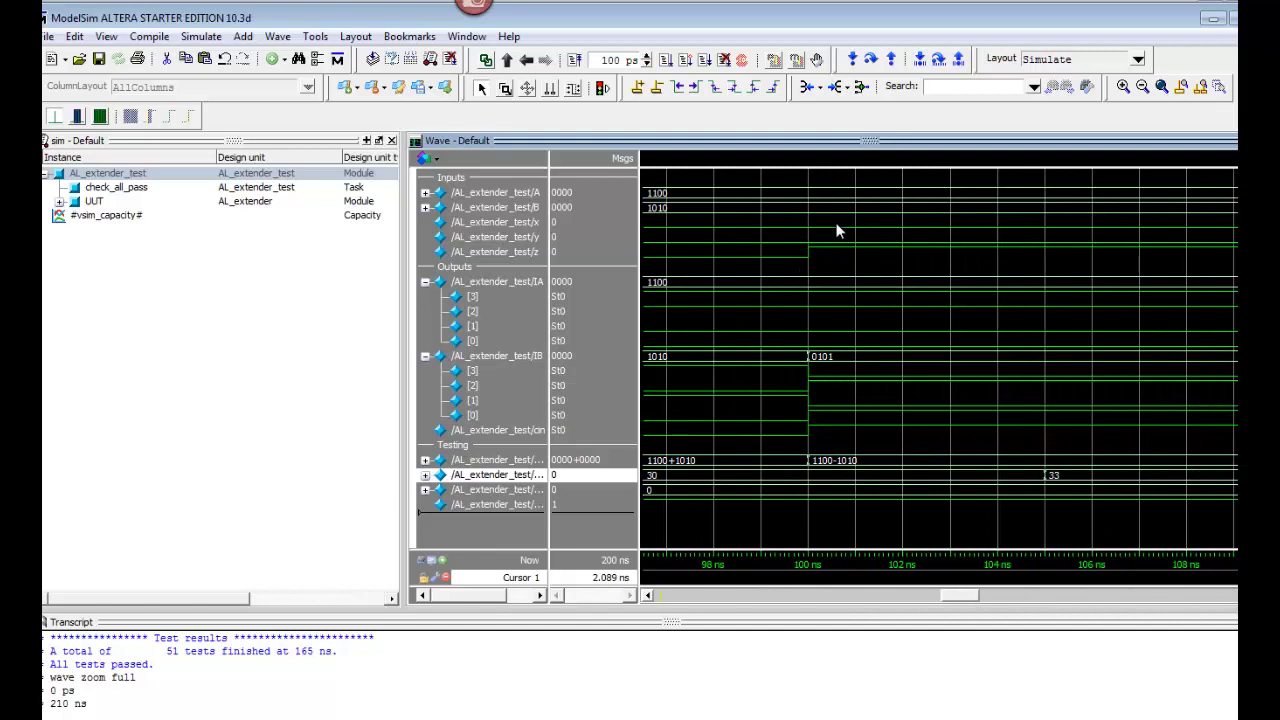
{"action": "left_click_drag", "start_coordinate": [818, 428], "coordinate": [852, 391]}
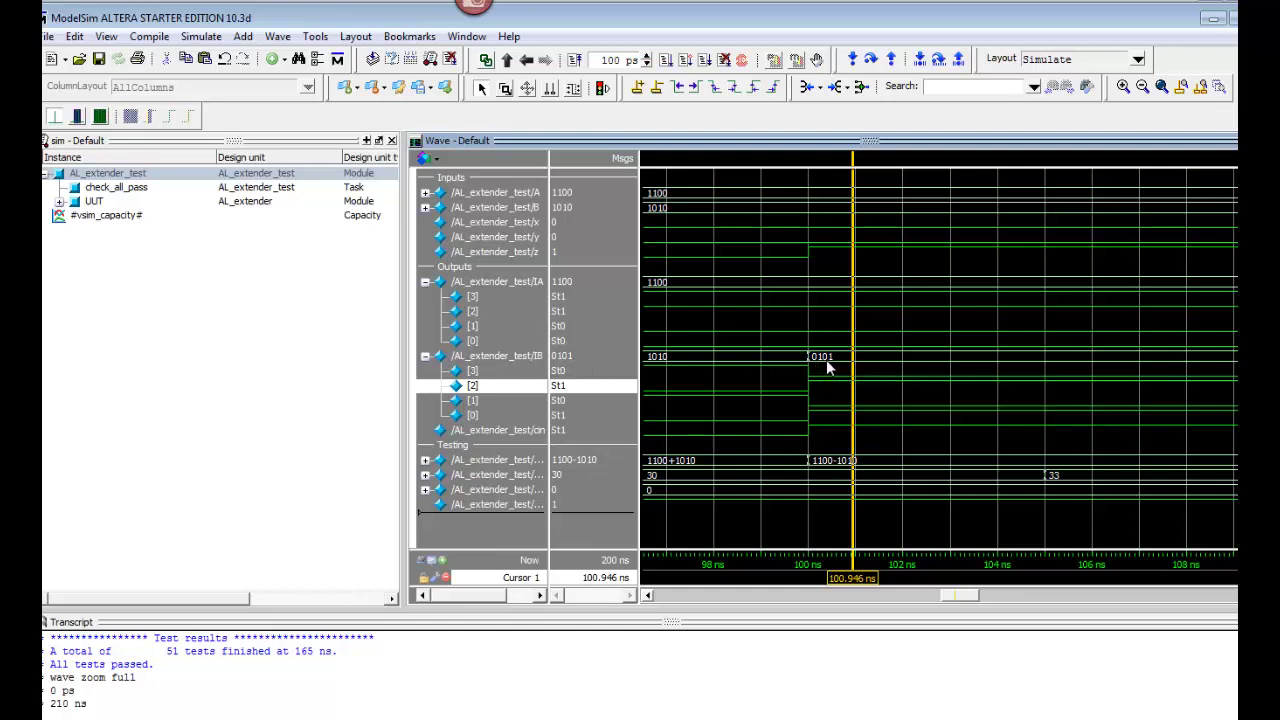
{"action": "mouse_move", "coordinate": [827, 363]}
- Return to Quartus II, open ALU.bdf and examine the AL_extender block with its input and output connections
{"action": "key", "text": "alt+Tab"}
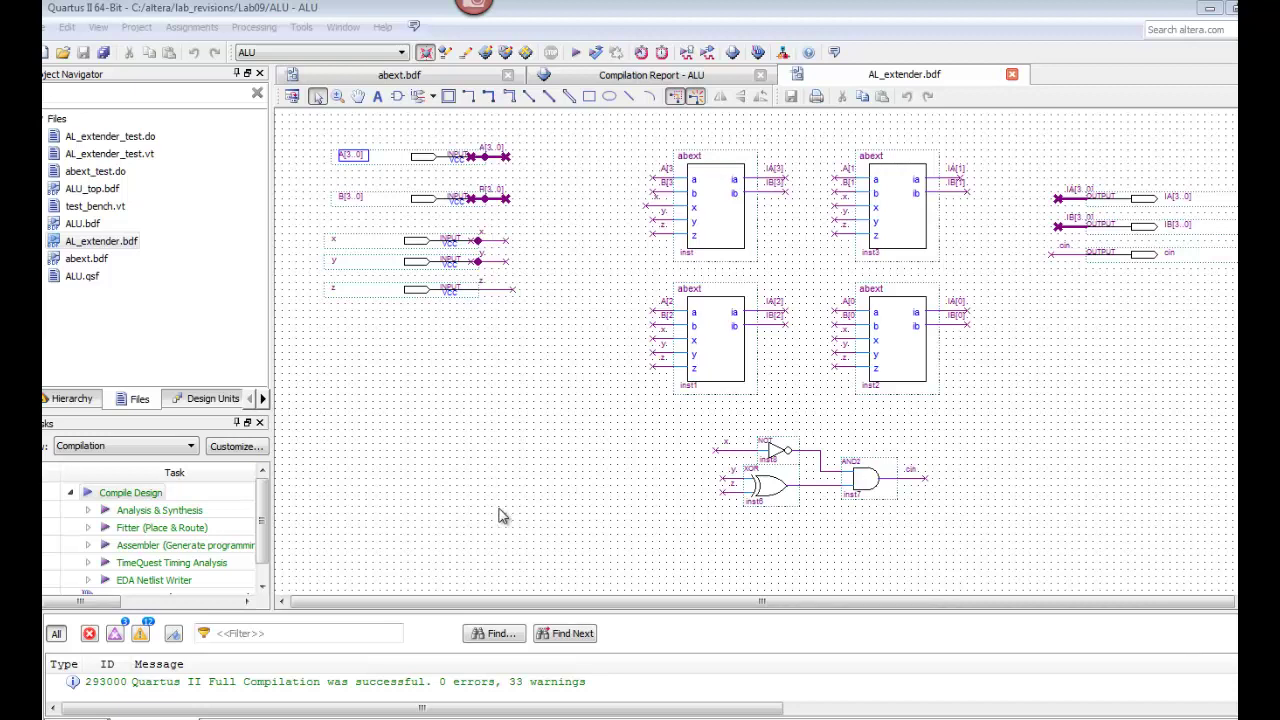
{"action": "double_click", "coordinate": [87, 225]}
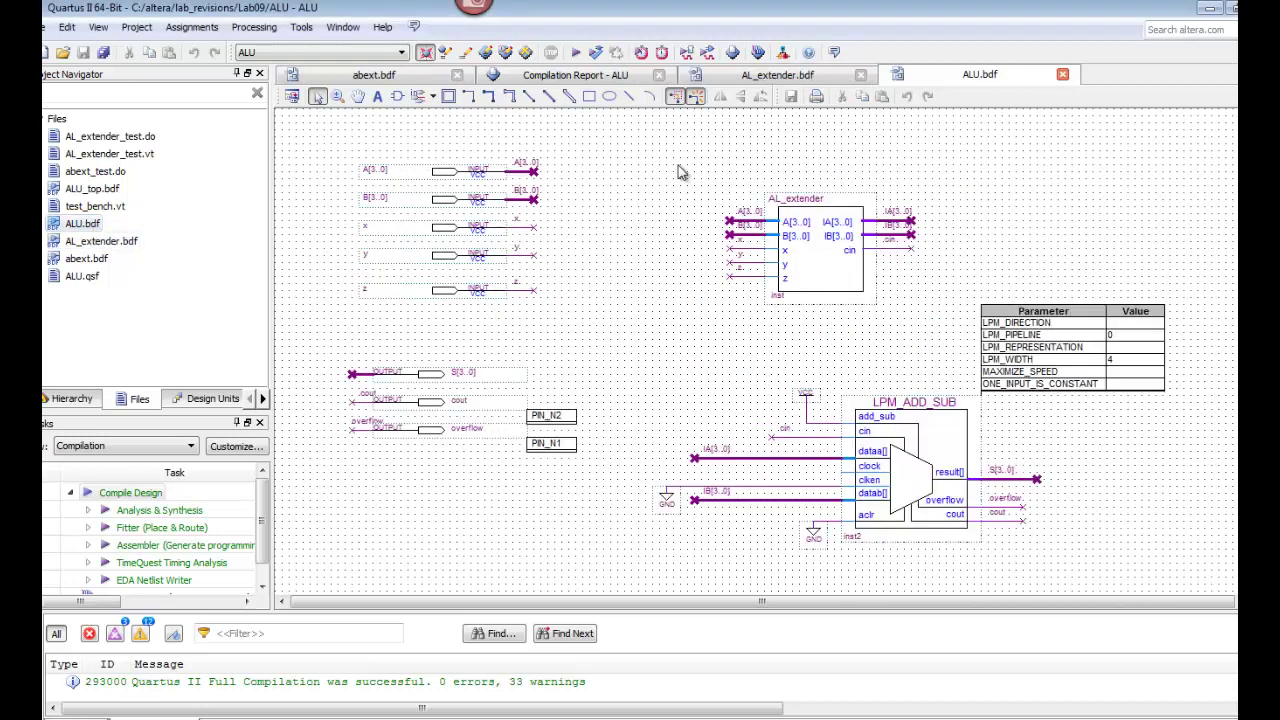
{"action": "left_click_drag", "start_coordinate": [677, 172], "coordinate": [940, 316]}
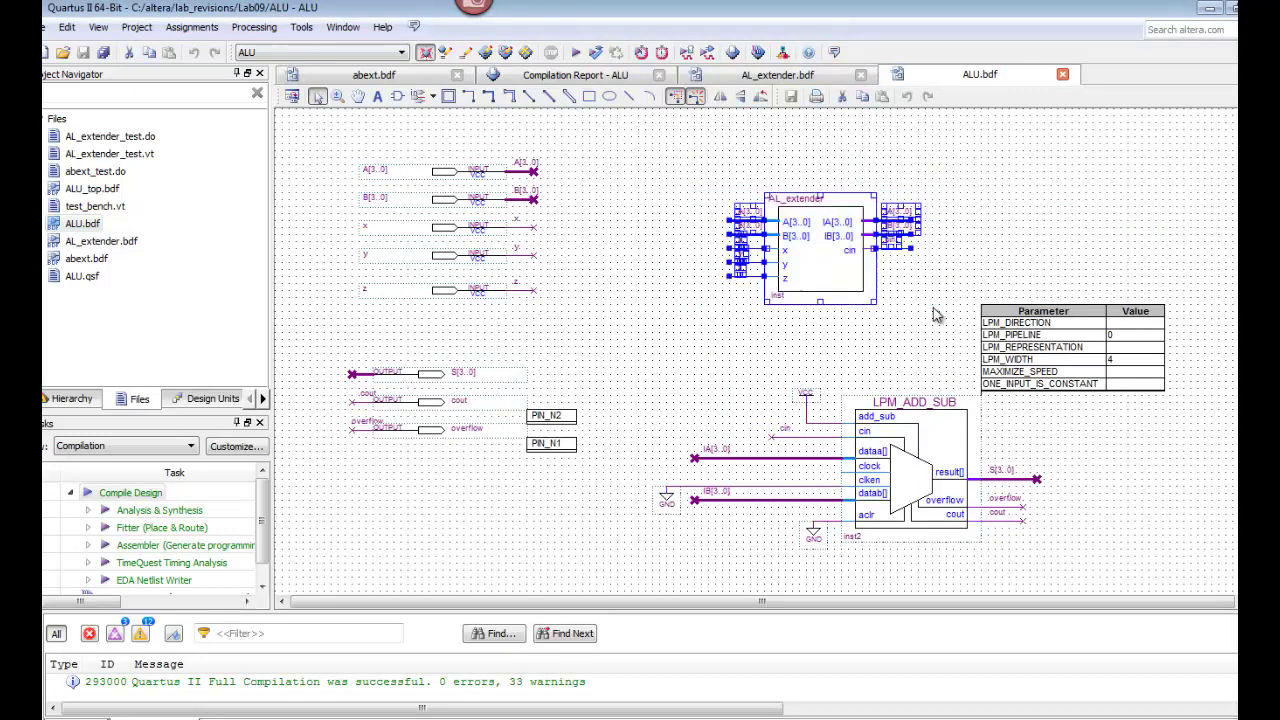
{"action": "left_click", "coordinate": [1017, 257]}
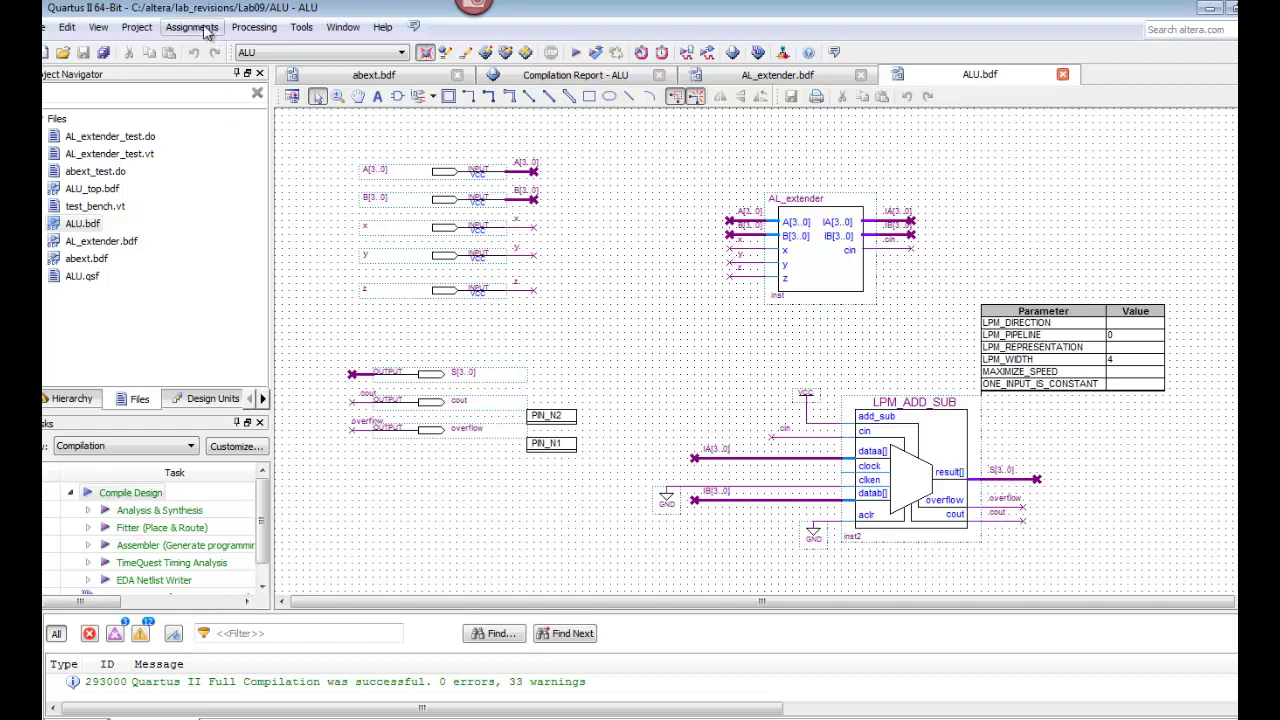
- Add ALU_test.vt and ALU_test.do from the Lab09 folder to the project files
{"action": "left_click", "coordinate": [137, 27]}
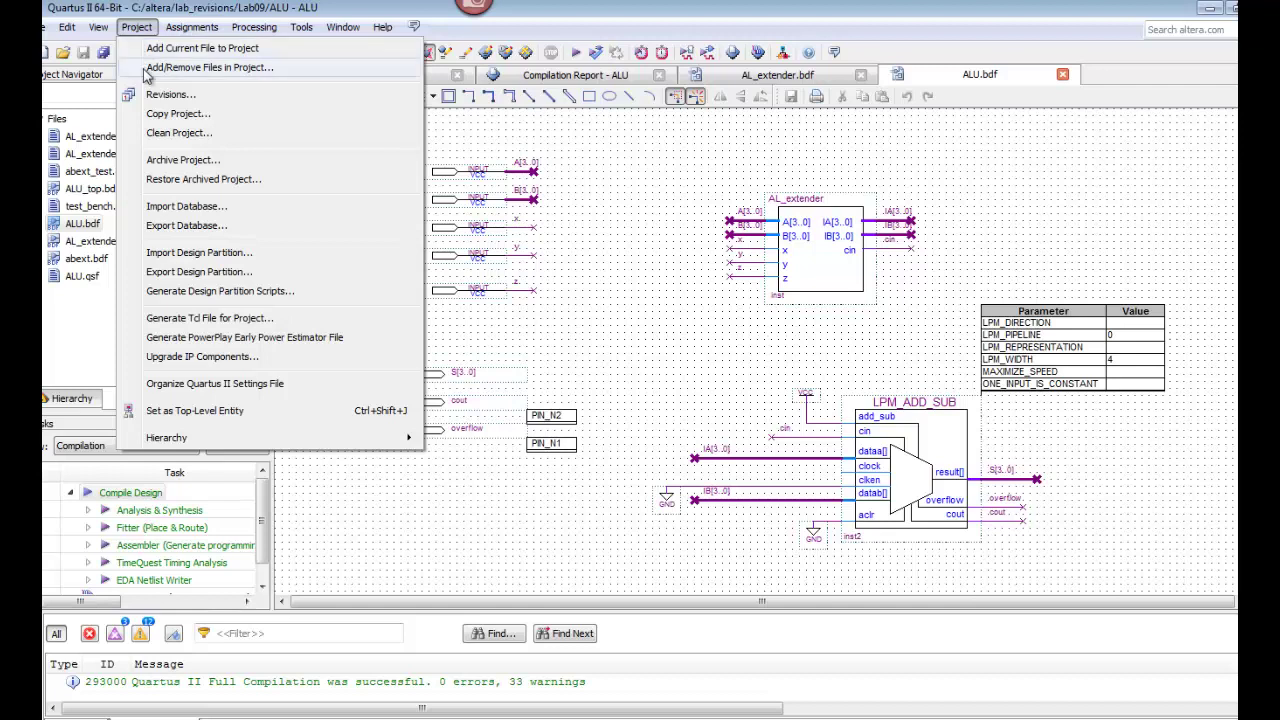
{"action": "left_click", "coordinate": [147, 68]}
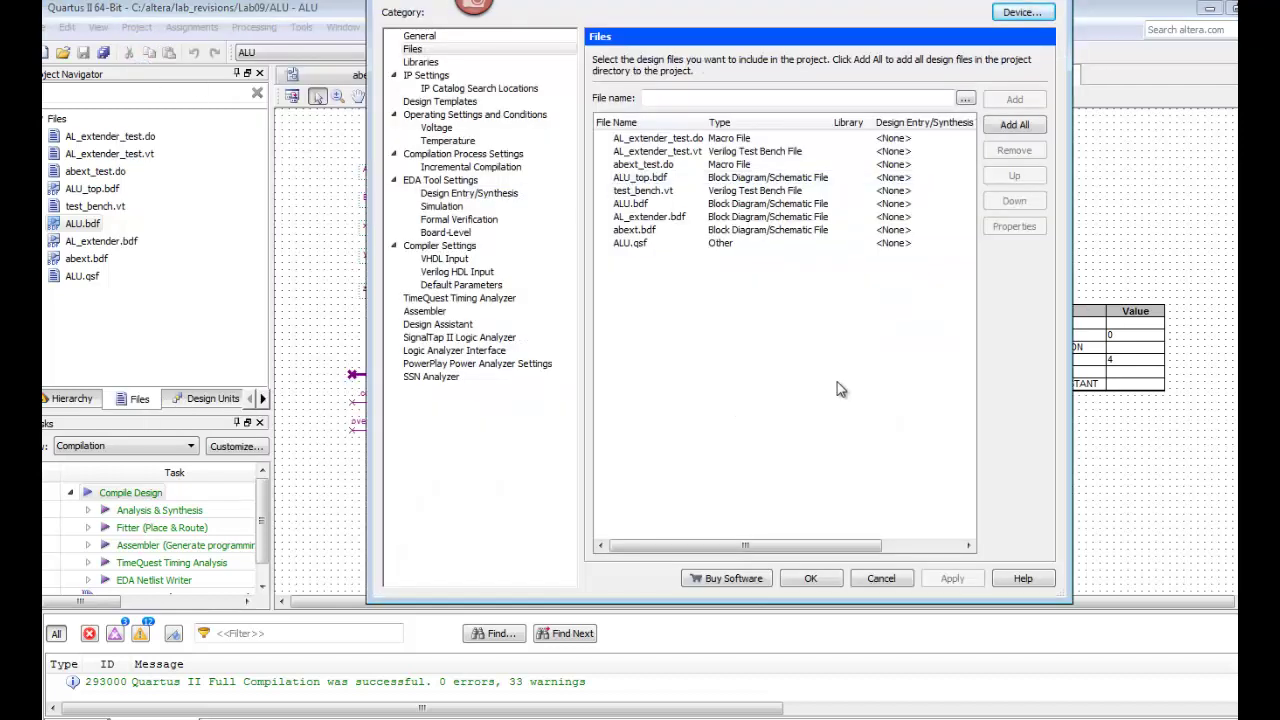
{"action": "left_click", "coordinate": [966, 101]}
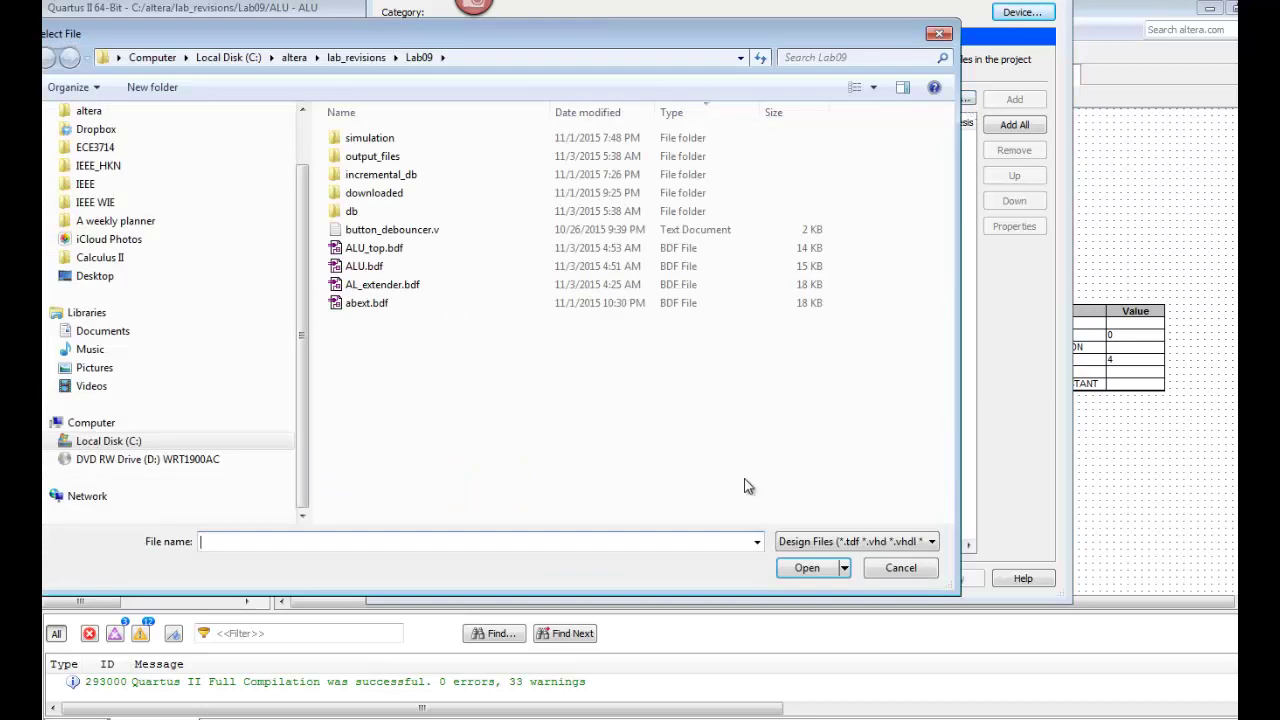
{"action": "left_click", "coordinate": [931, 541]}
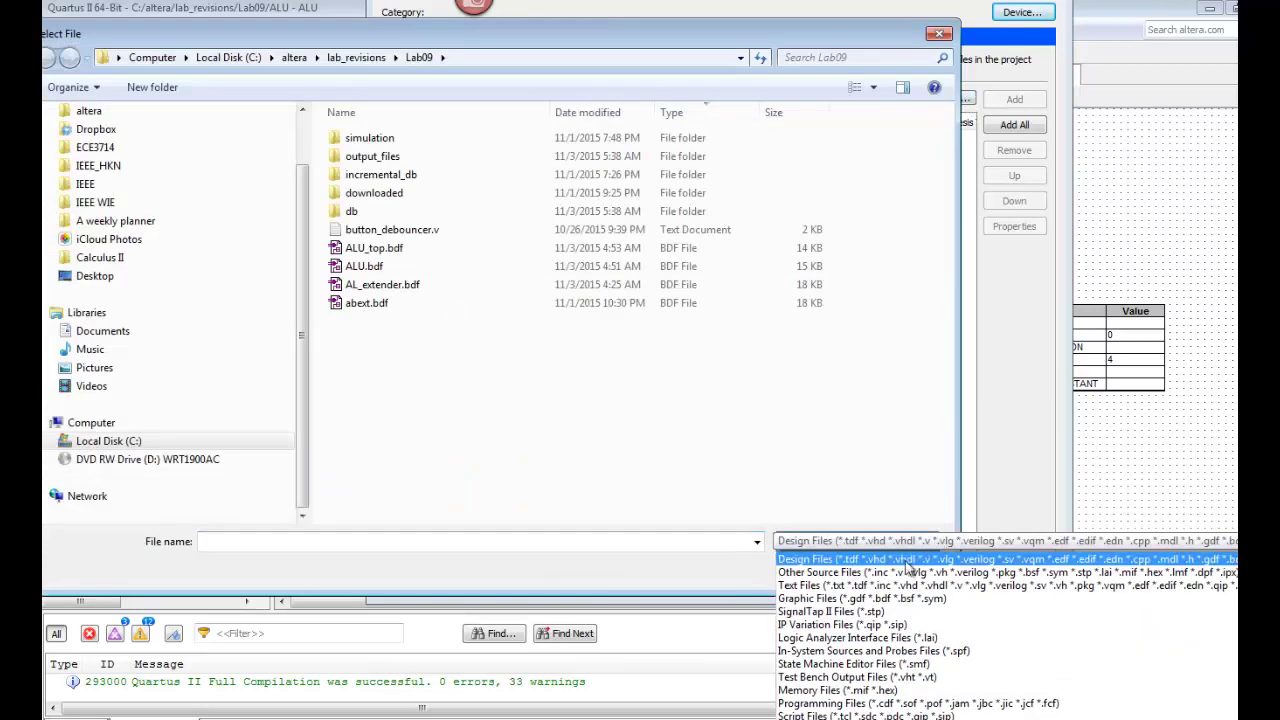
{"action": "left_click", "coordinate": [857, 716]}
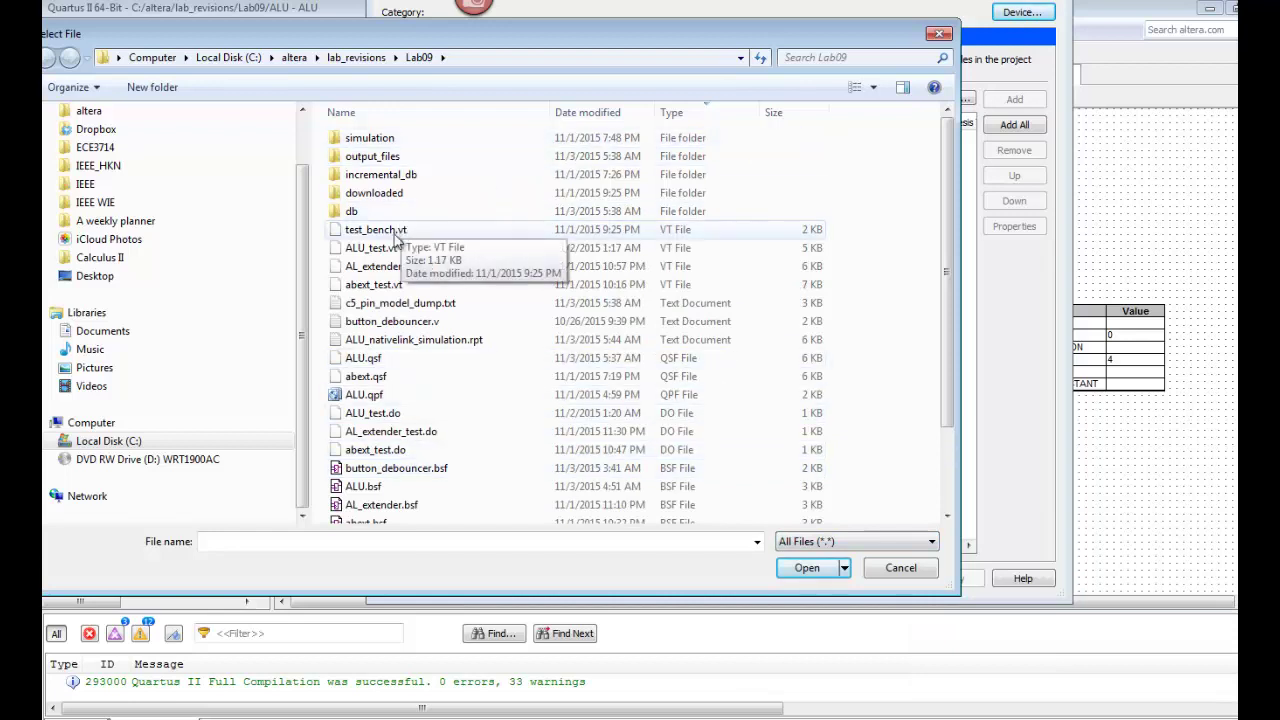
{"action": "left_click", "coordinate": [391, 253]}
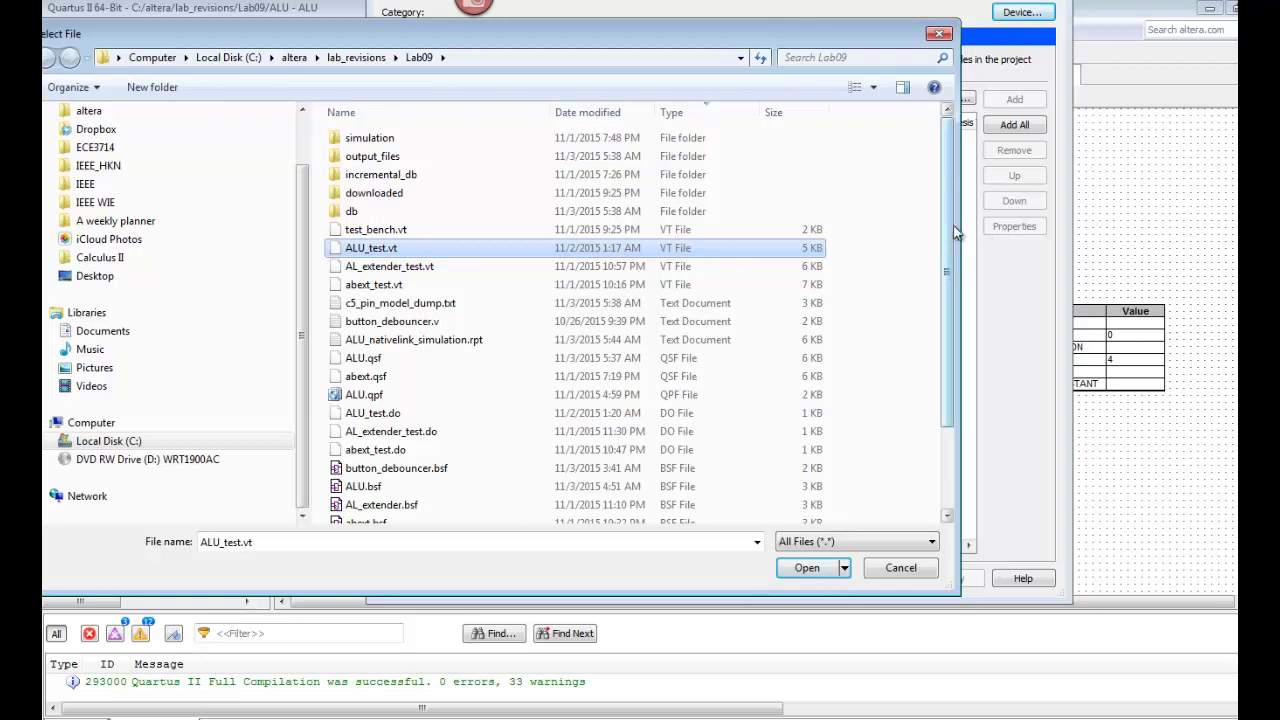
{"action": "left_click_drag", "start_coordinate": [949, 223], "coordinate": [723, 371]}
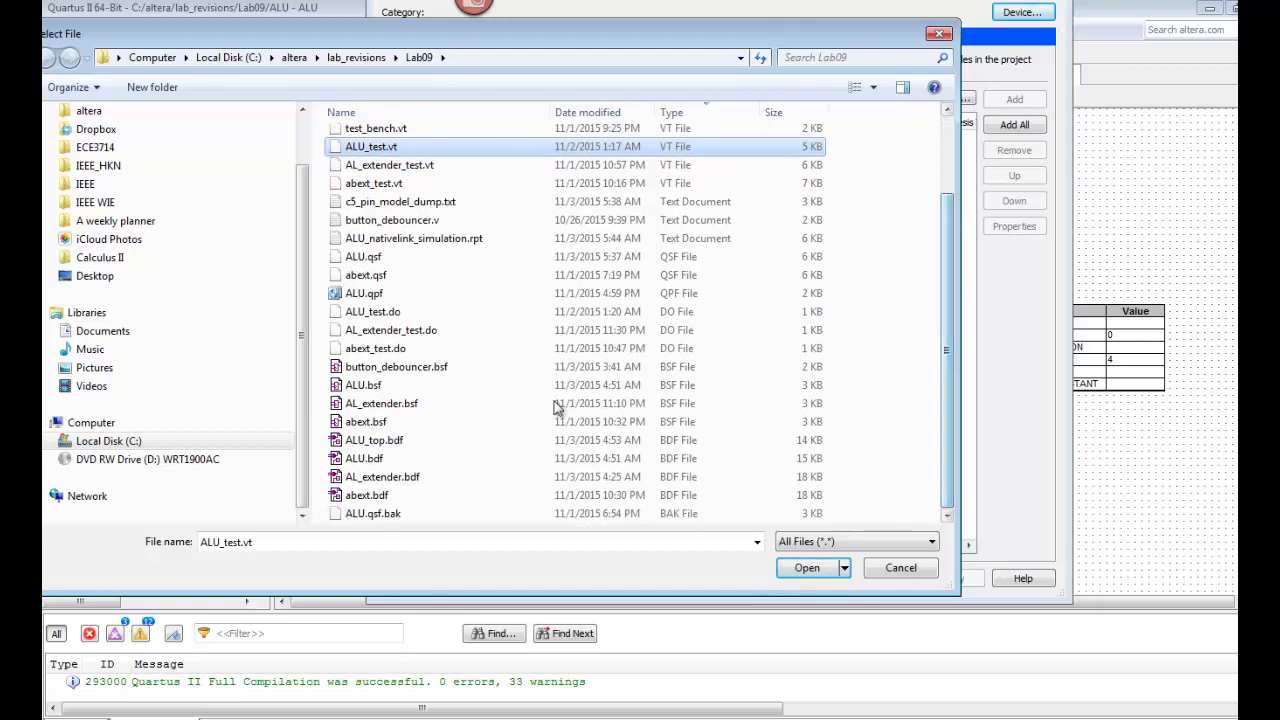
{"action": "left_click", "coordinate": [397, 313], "text": "ctrl"}
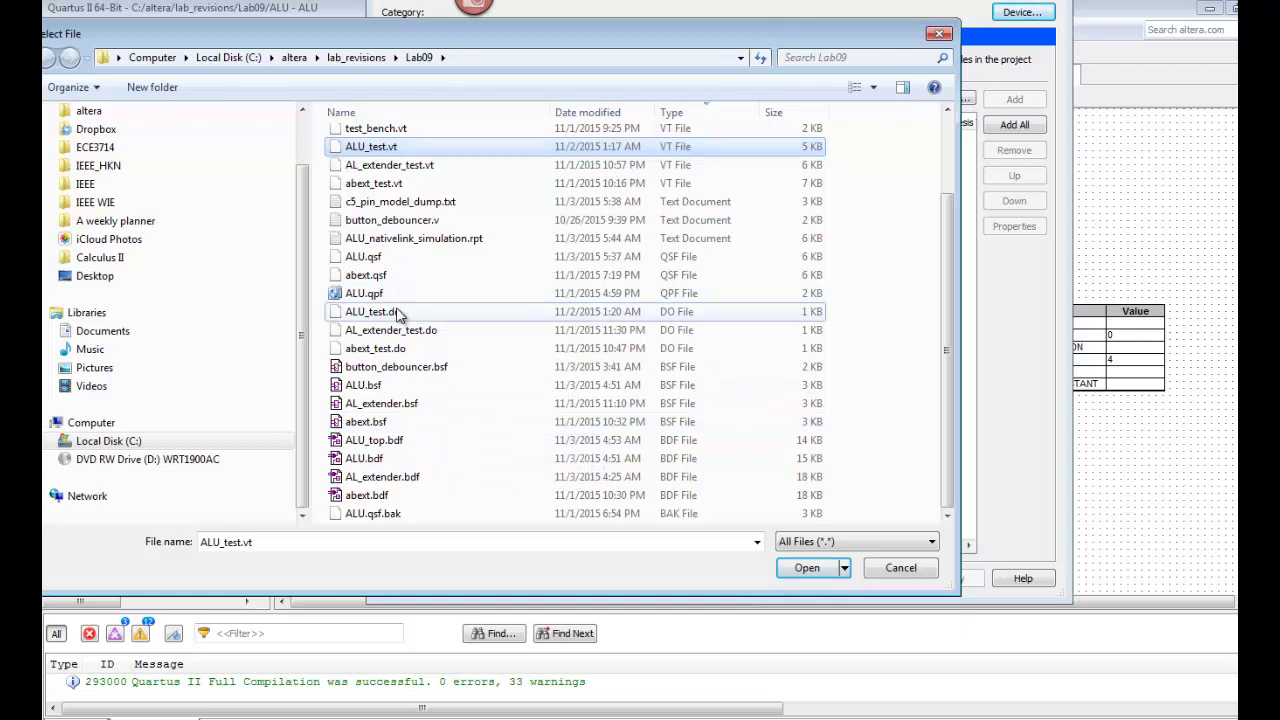
{"action": "left_click", "coordinate": [807, 568]}
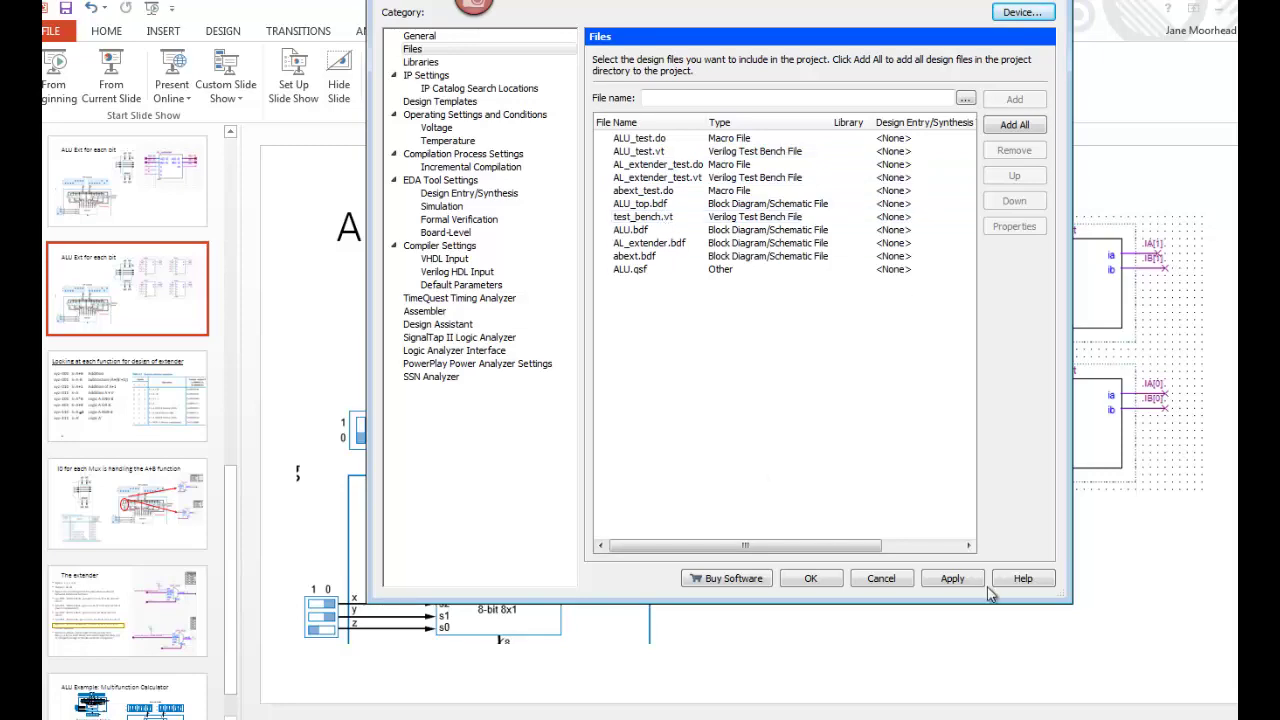
{"action": "left_click", "coordinate": [810, 578]}
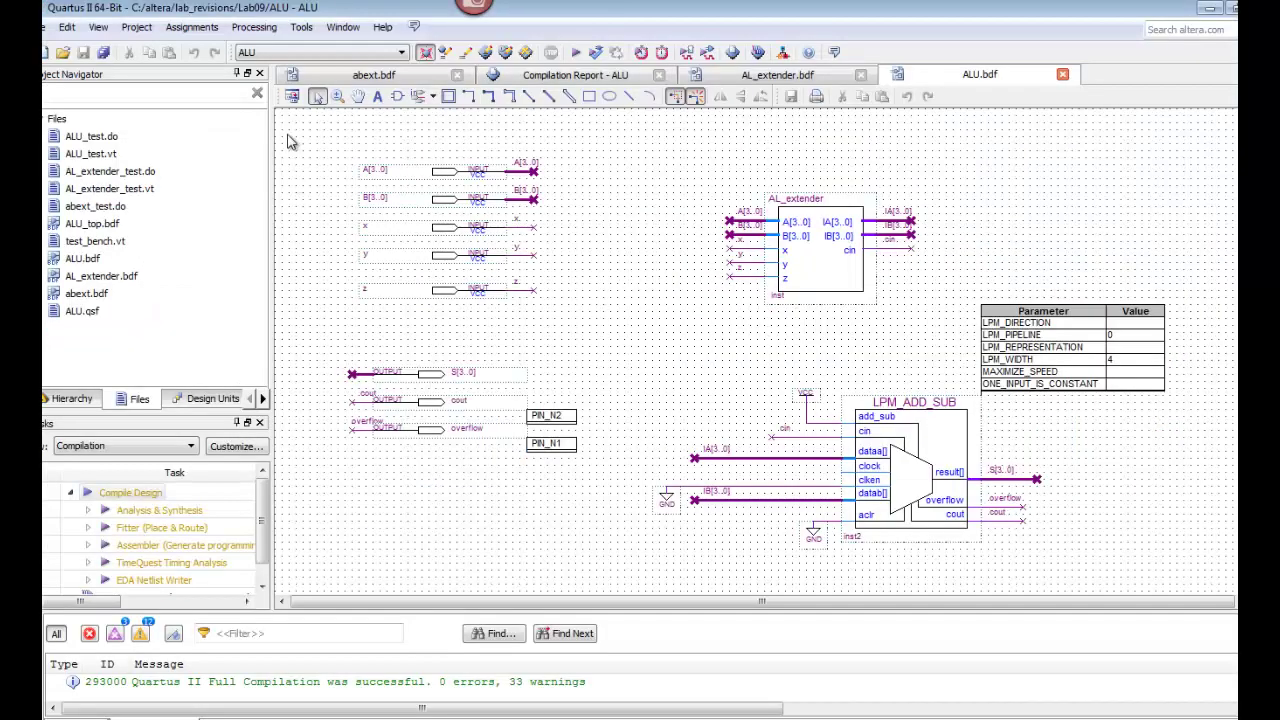
- Remove AL_extender_test.do and AL_extender_test.vt from the project and set ALU.bdf as the top-level entity
{"action": "left_click", "coordinate": [120, 172]}
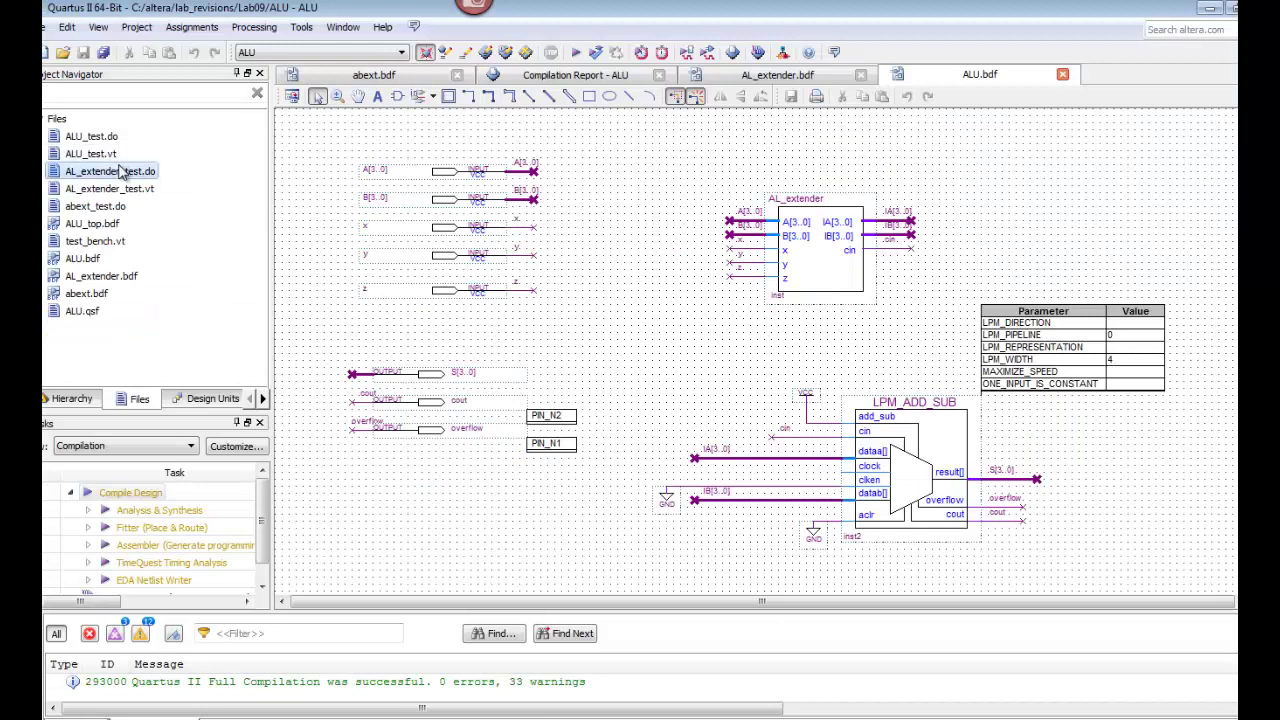
{"action": "right_click", "coordinate": [120, 172]}
{"action": "left_click", "coordinate": [138, 194]}
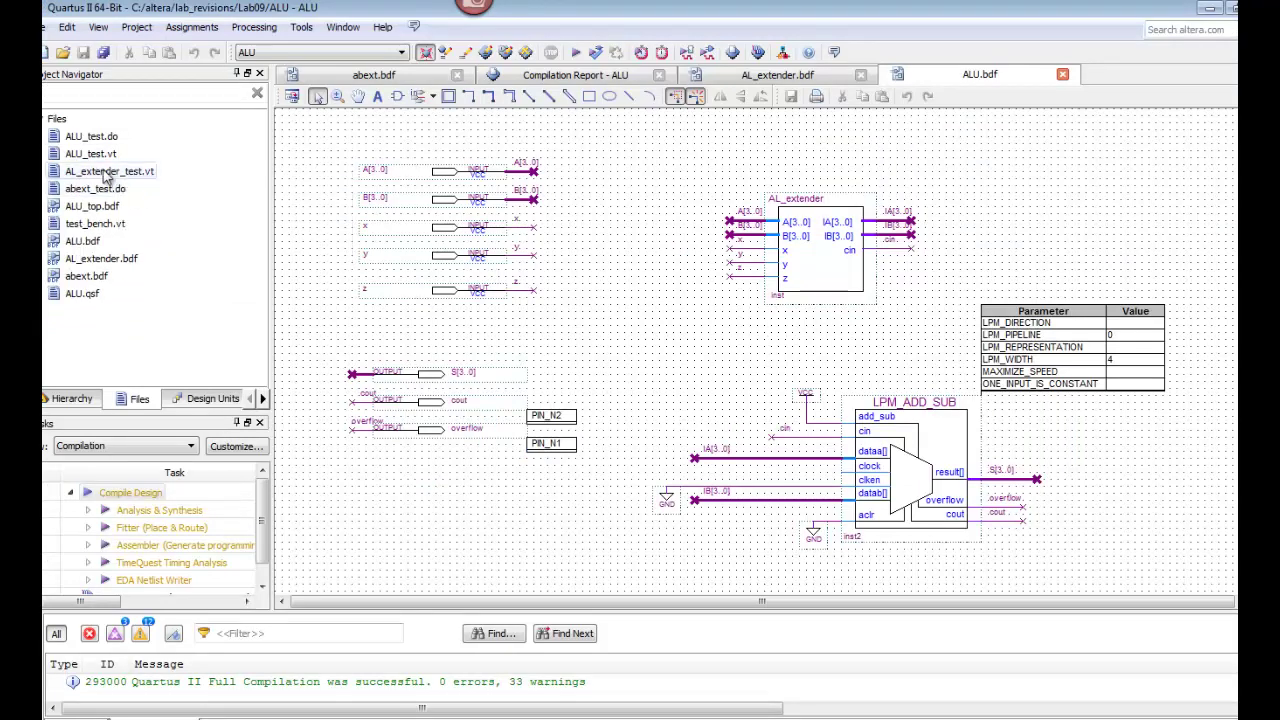
{"action": "right_click", "coordinate": [107, 176]}
{"action": "left_click", "coordinate": [165, 206]}
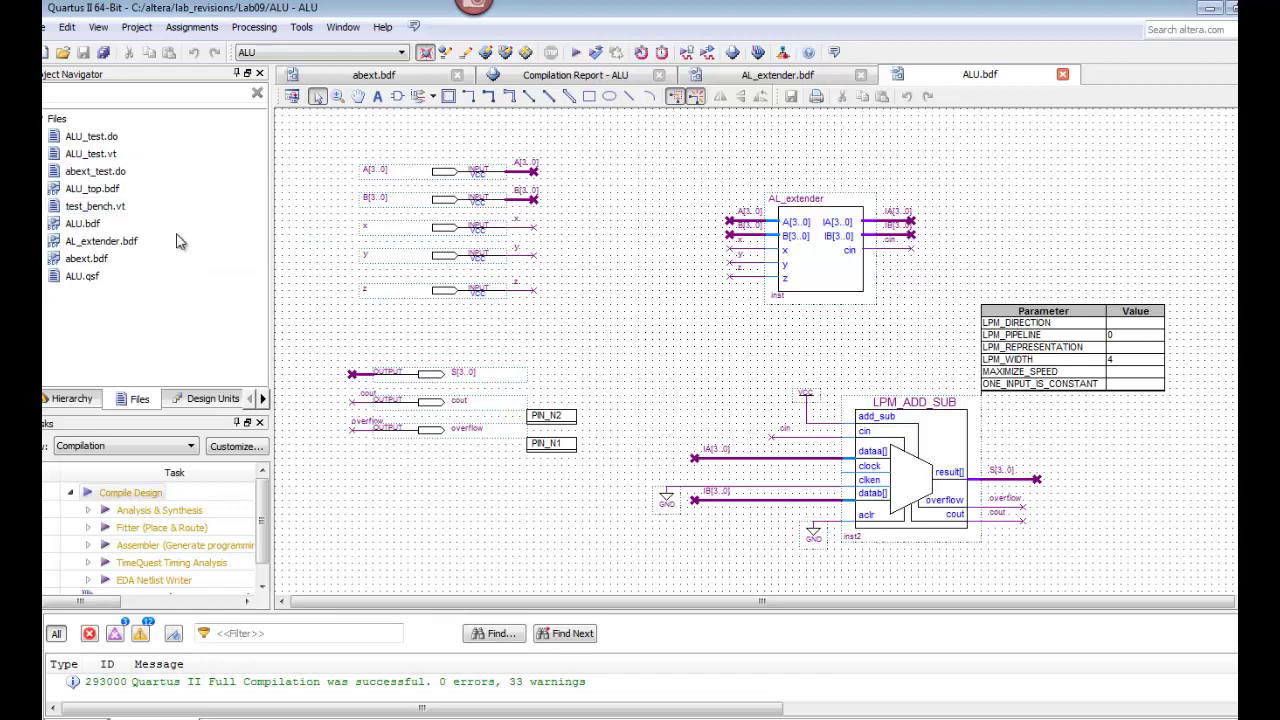
{"action": "right_click", "coordinate": [95, 230]}
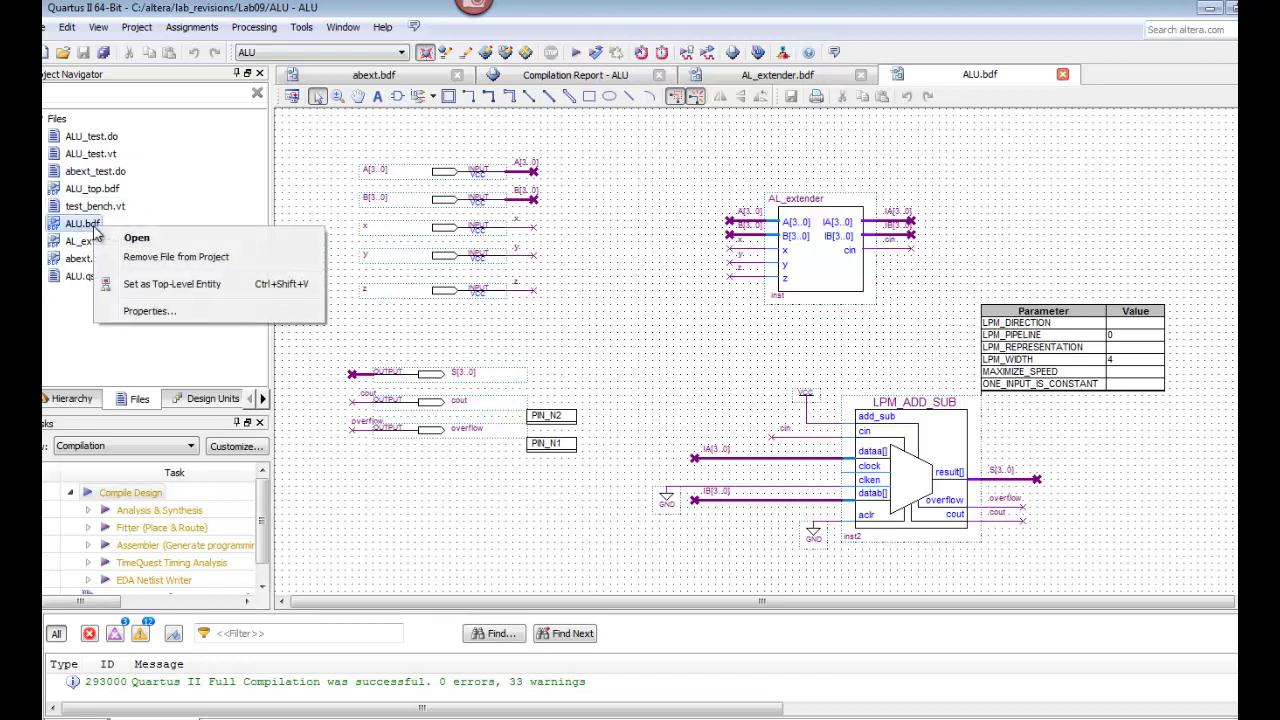
{"action": "left_click", "coordinate": [130, 284]}
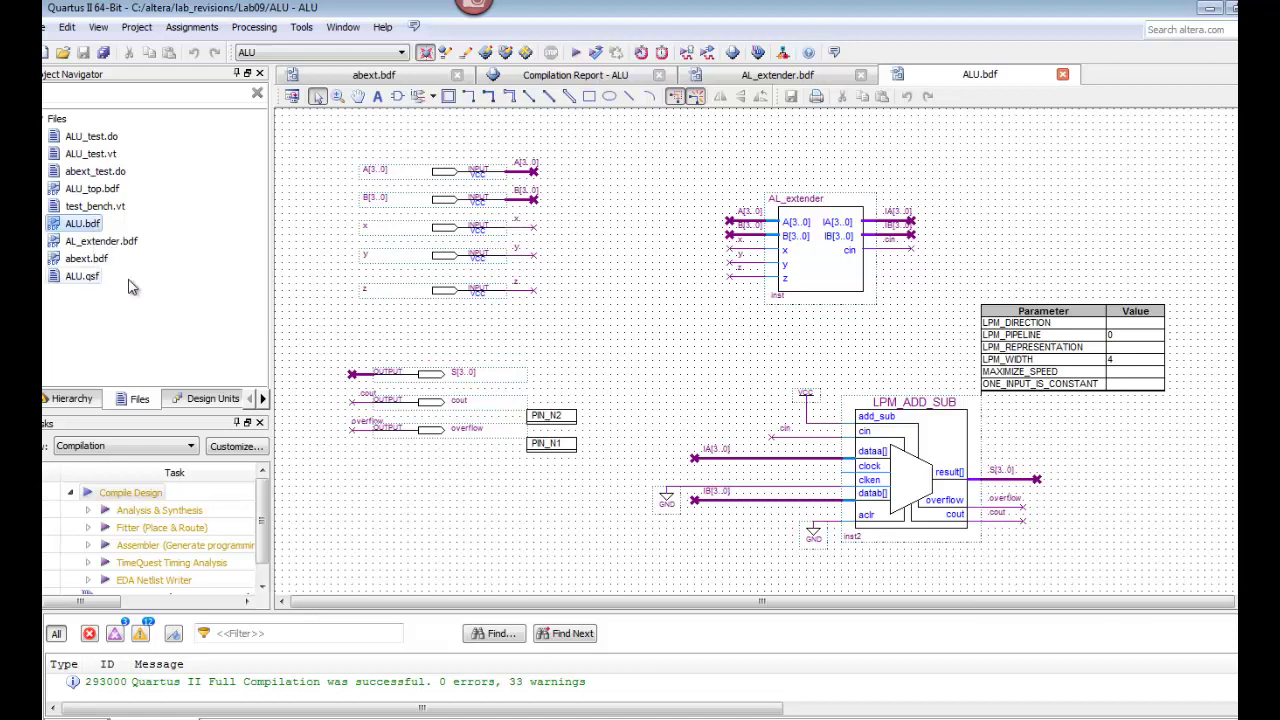
- Delete the AL_extender_test test bench from the project's EDA simulation settings
{"action": "left_click", "coordinate": [193, 28]}
{"action": "left_click", "coordinate": [200, 67]}
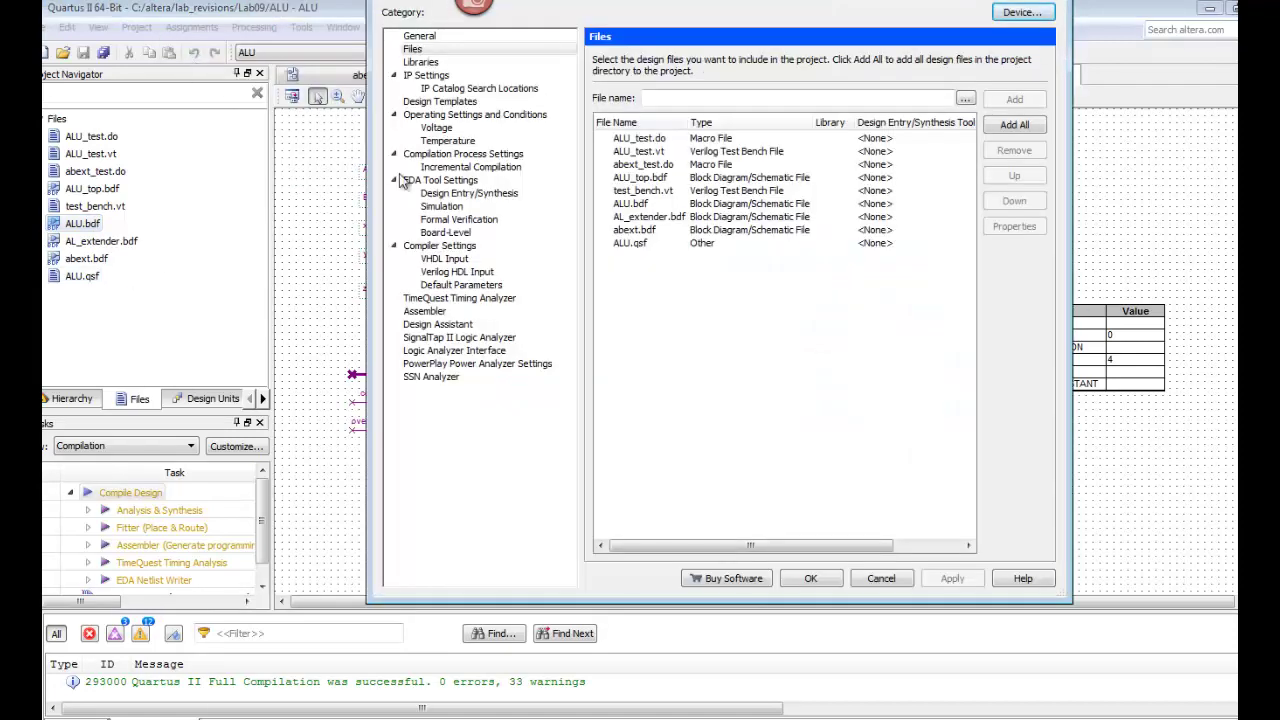
{"action": "left_click", "coordinate": [430, 206]}
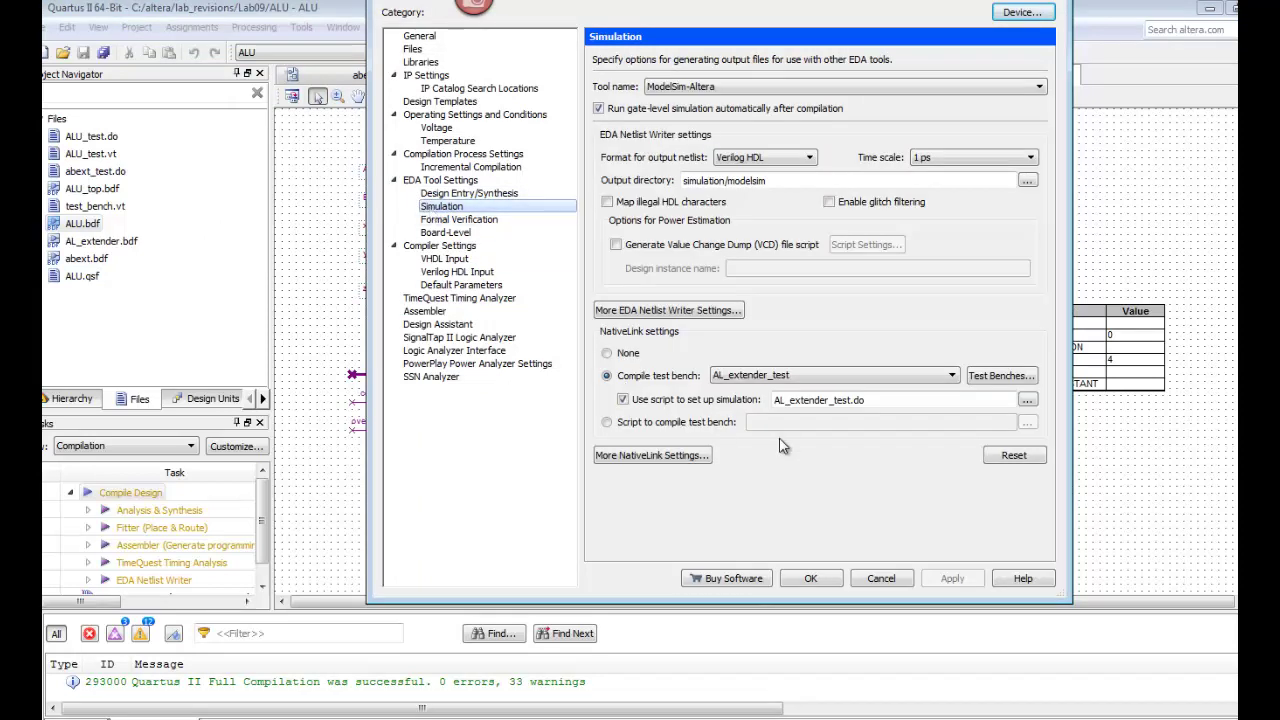
{"action": "left_click", "coordinate": [1003, 378]}
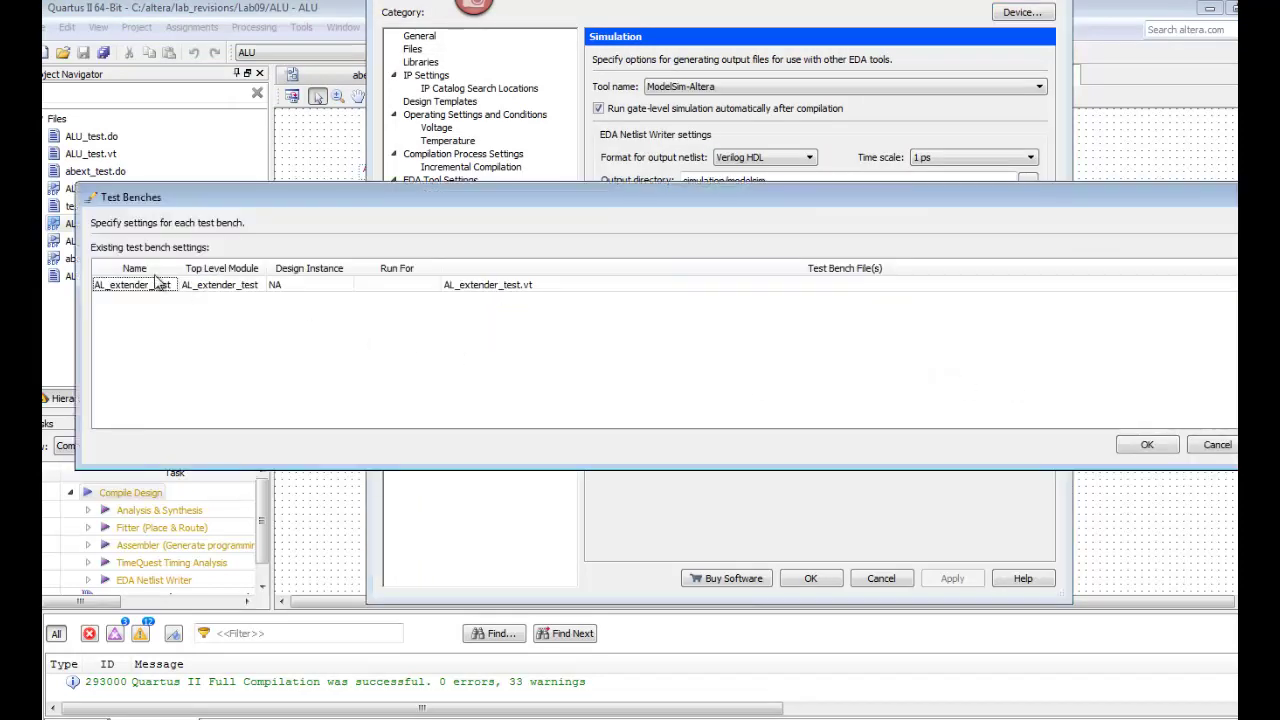
{"action": "left_click", "coordinate": [155, 289]}
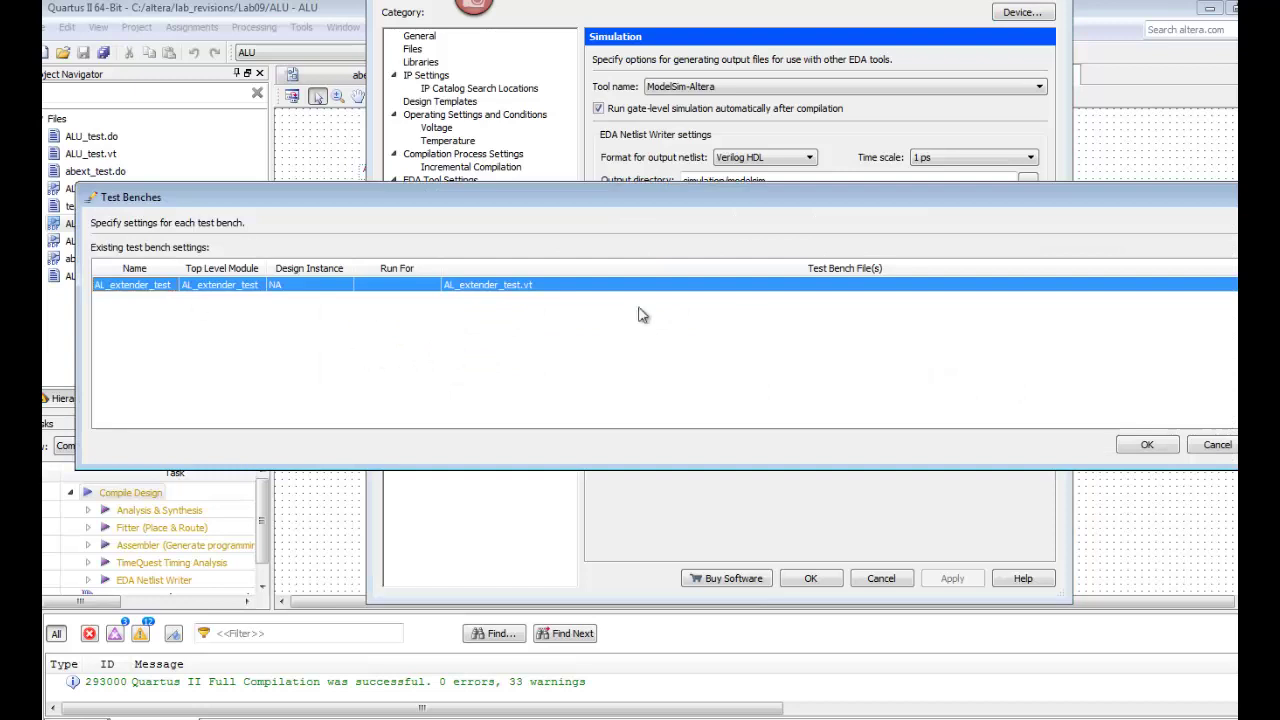
{"action": "key", "text": "Delete"}
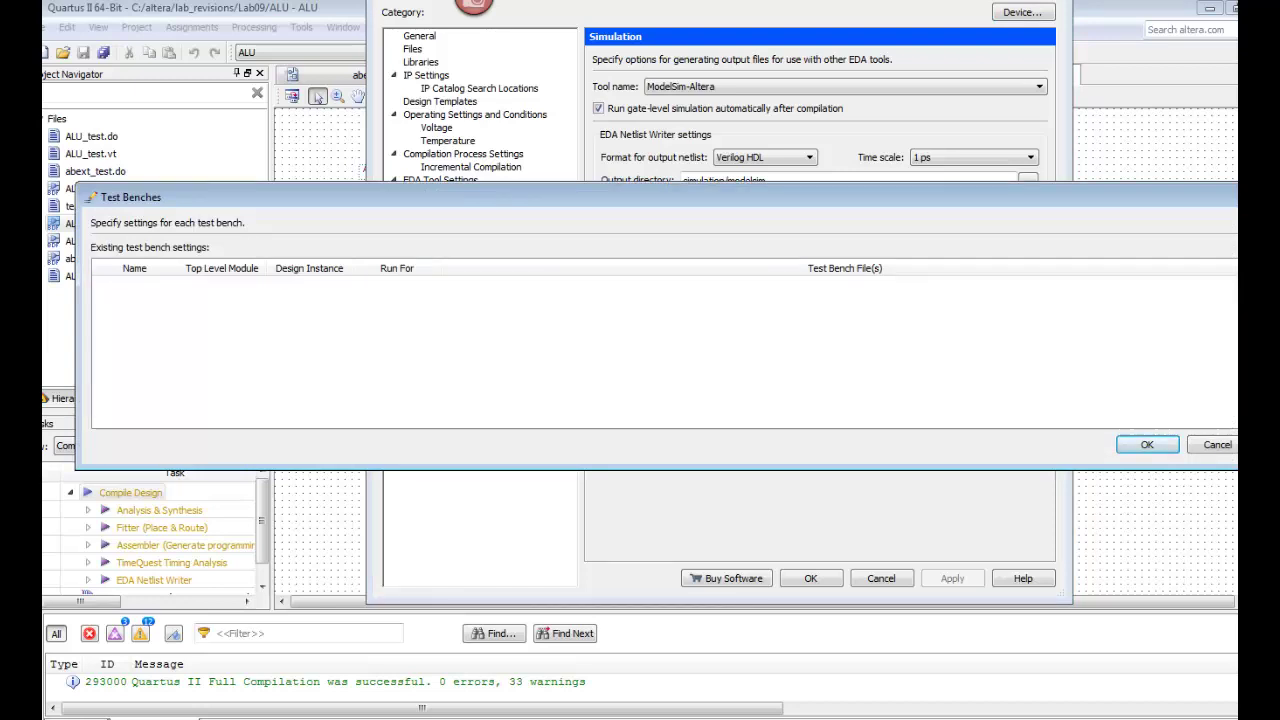
- Create a test bench named ALU_test with the simulation file ALU_test.vt and accept the test bench list
{"action": "key", "text": "alt+n"}
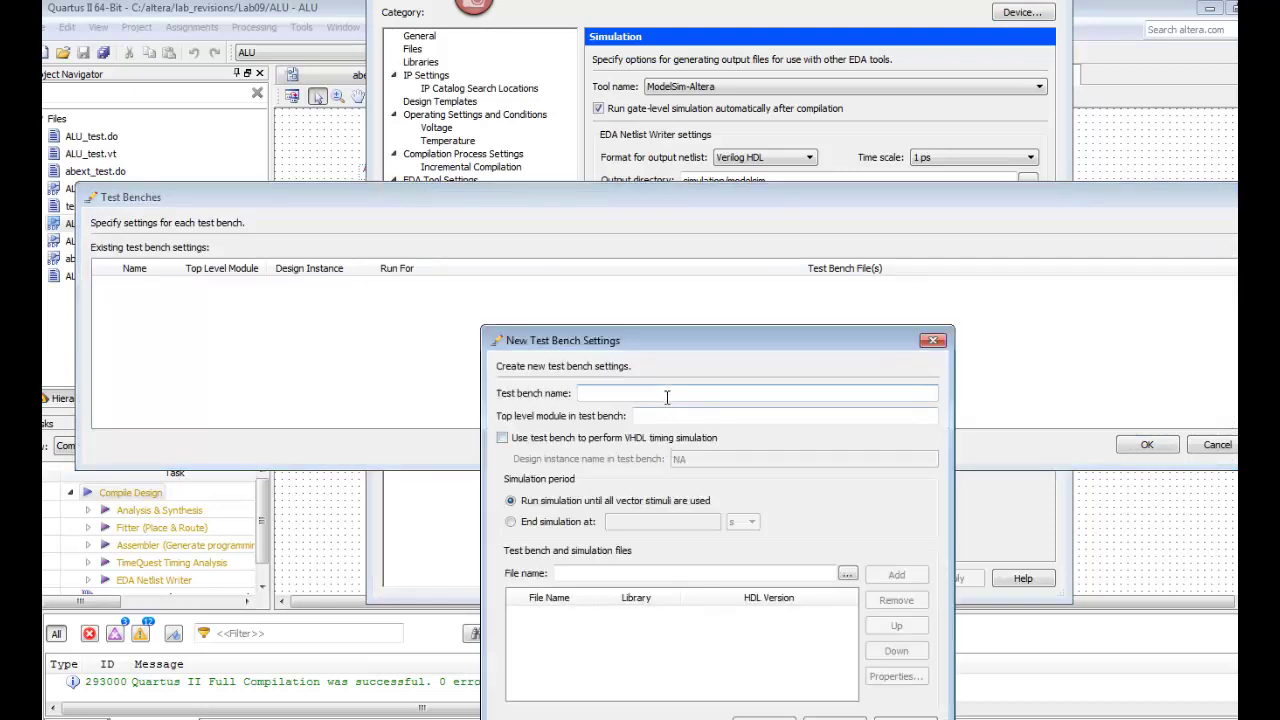
{"action": "type", "text": "ALU_"}
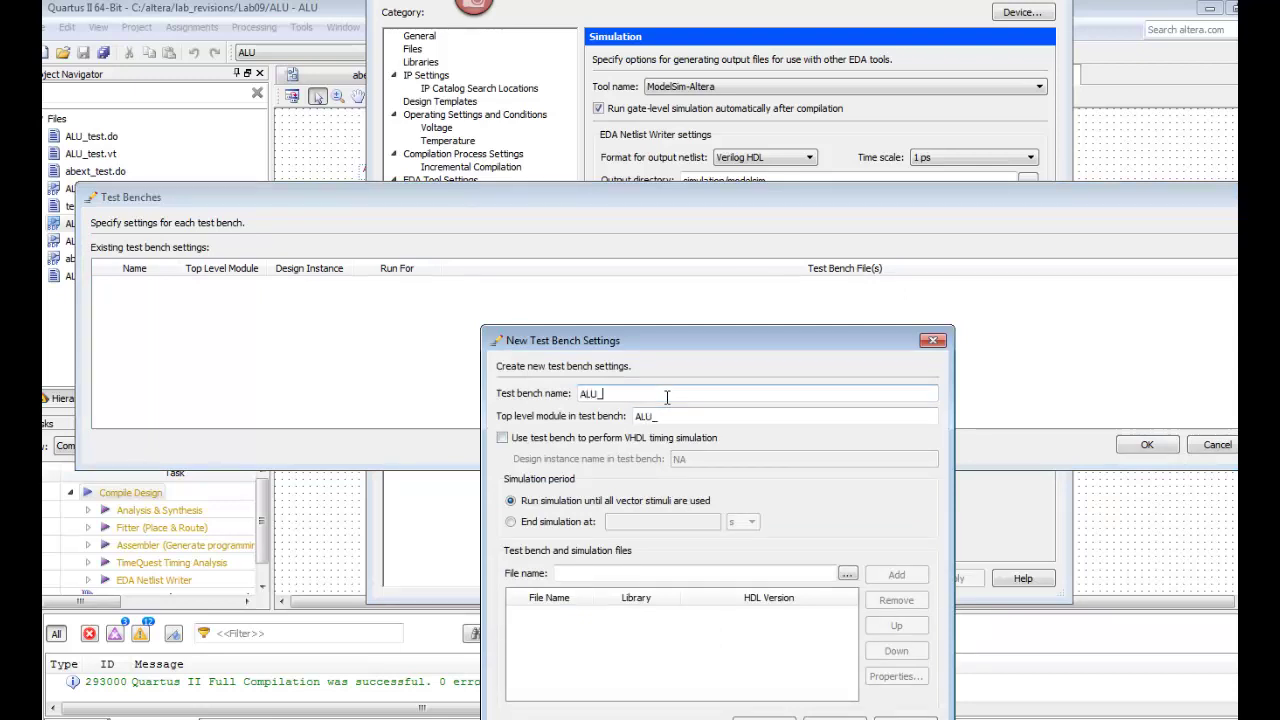
{"action": "type", "text": "test"}
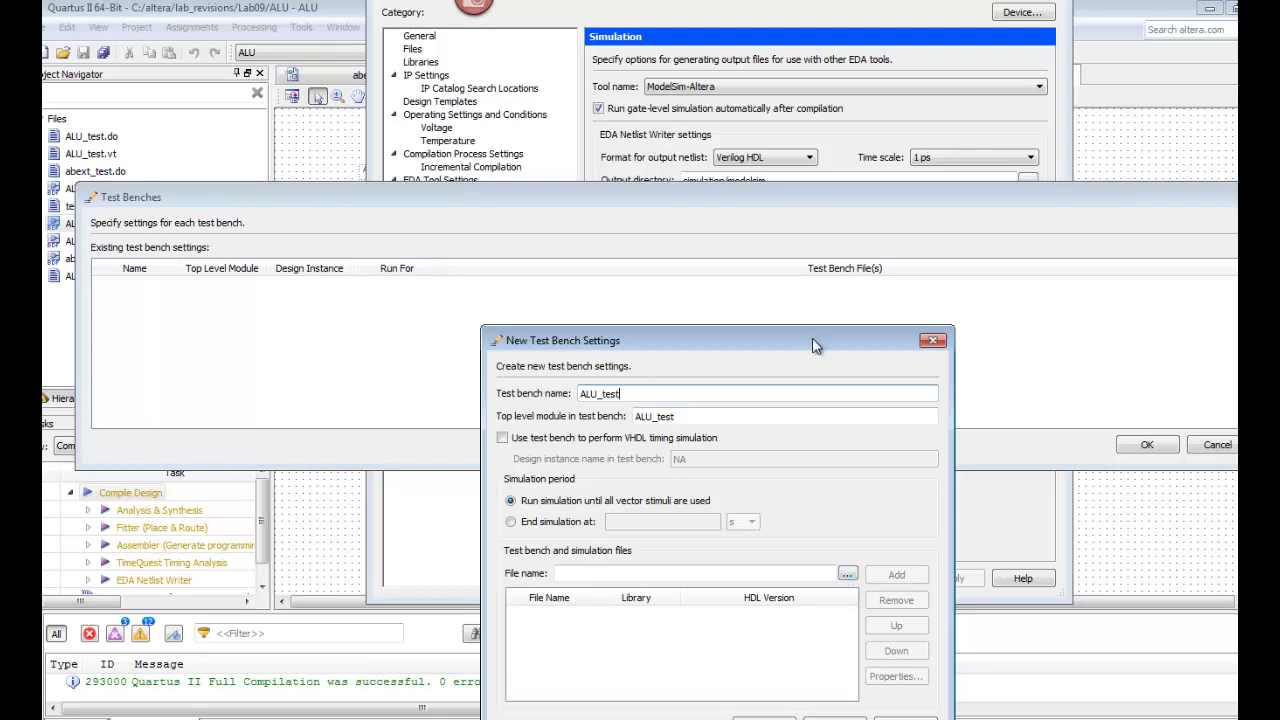
{"action": "left_click_drag", "start_coordinate": [812, 330], "coordinate": [846, 101]}
{"action": "left_click", "coordinate": [883, 344]}
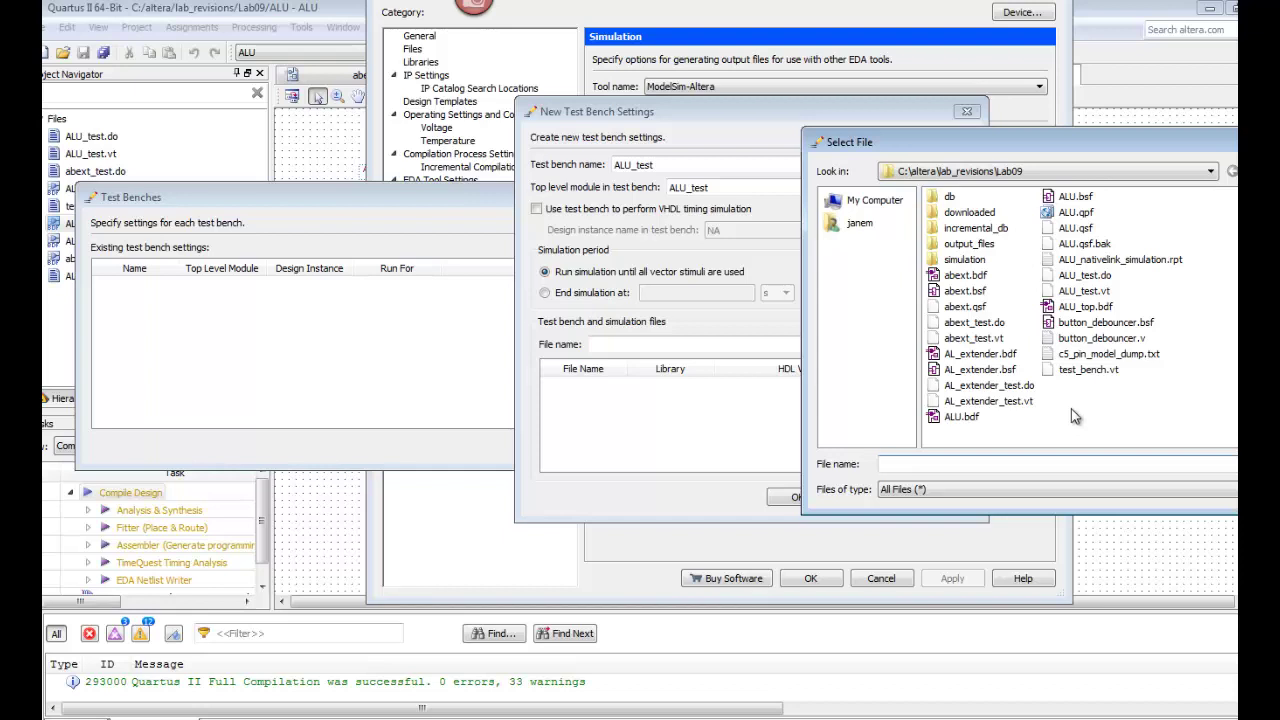
{"action": "left_click", "coordinate": [1088, 293]}
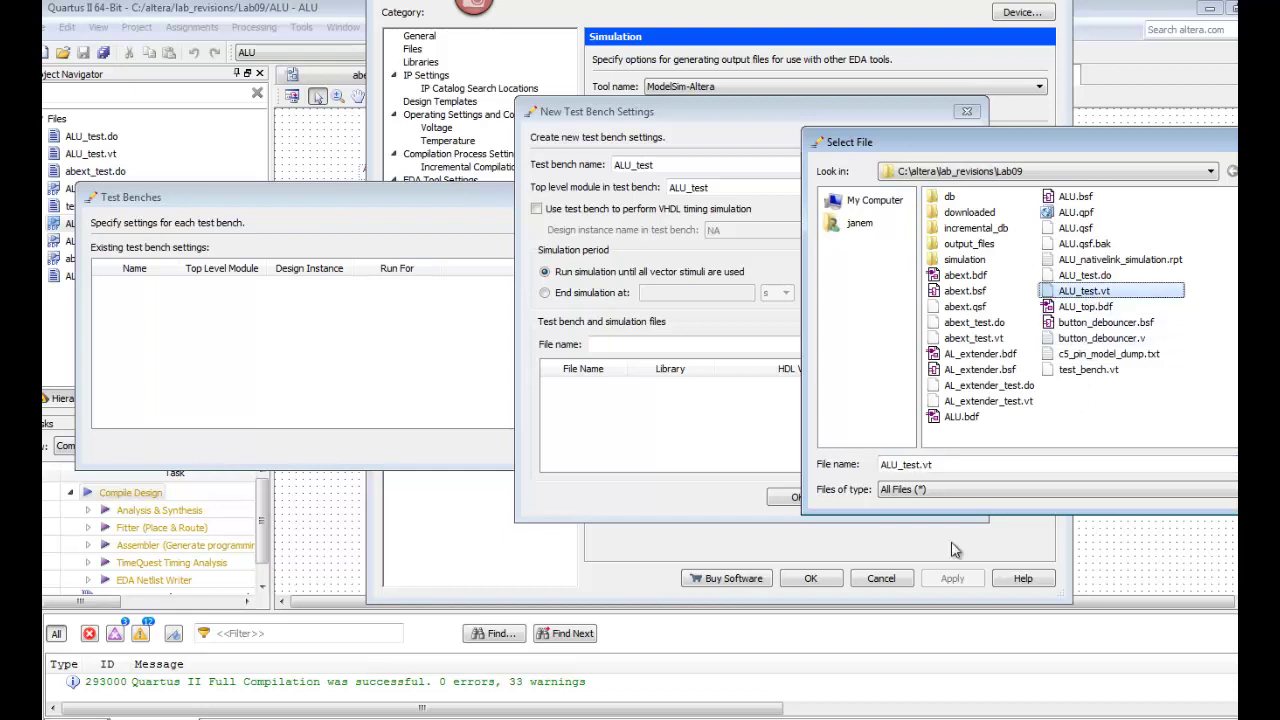
{"action": "left_click_drag", "start_coordinate": [1092, 135], "coordinate": [1071, 137]}
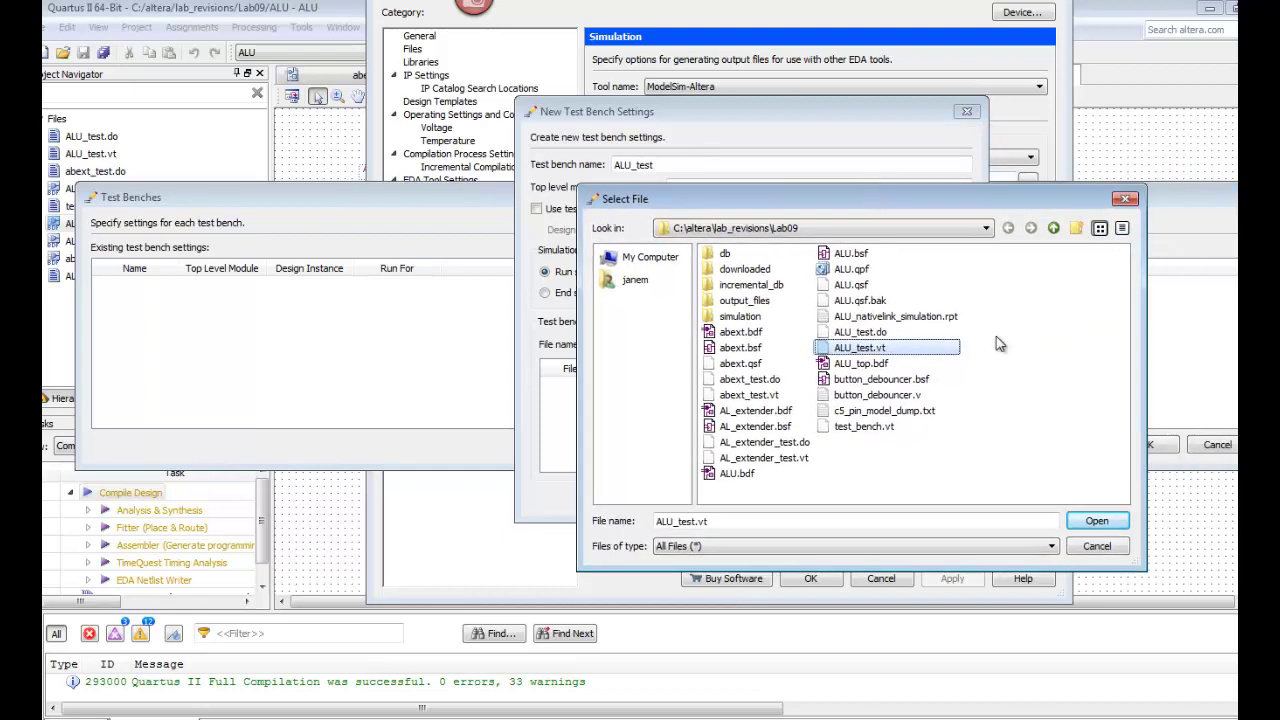
{"action": "left_click", "coordinate": [1106, 526]}
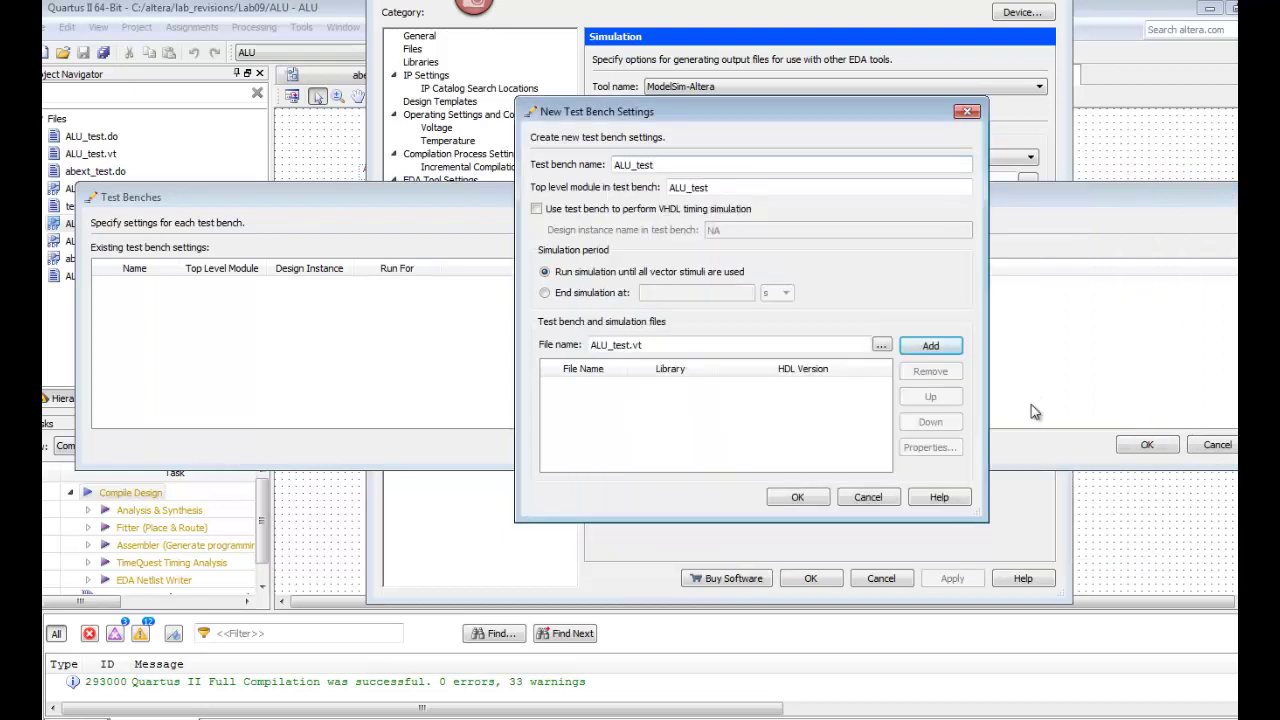
{"action": "left_click", "coordinate": [930, 345]}
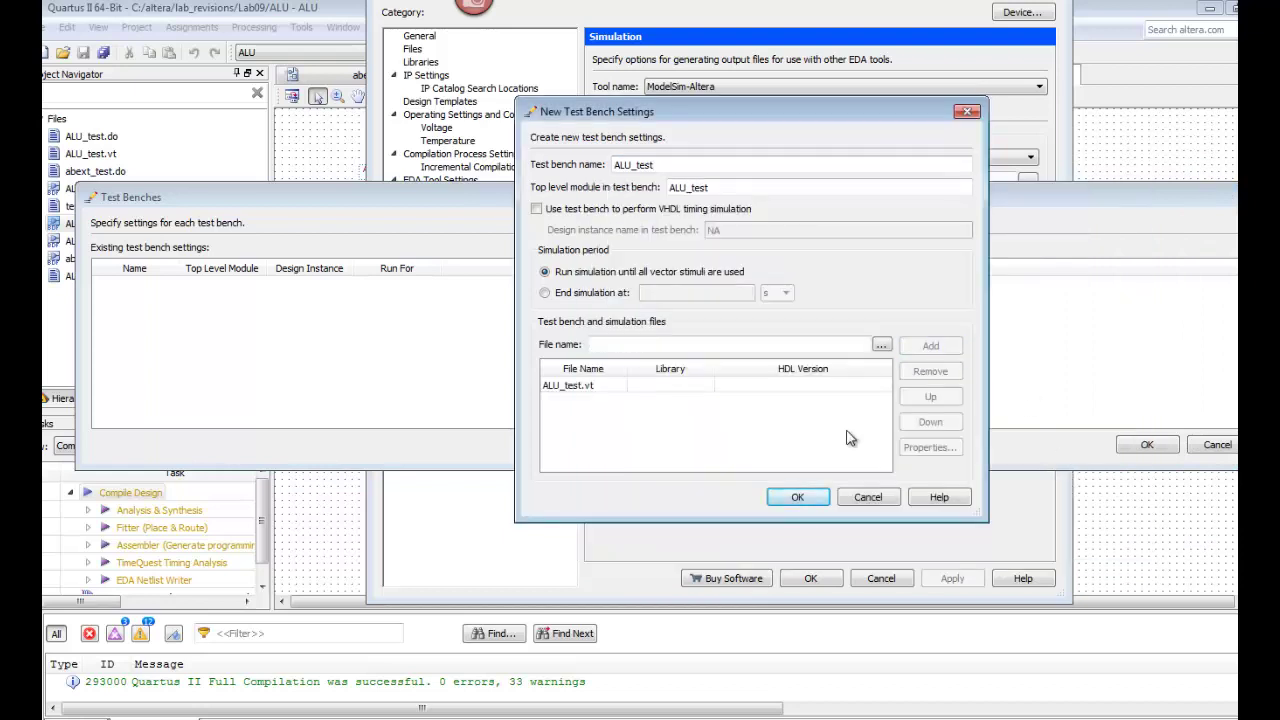
{"action": "left_click", "coordinate": [797, 497]}
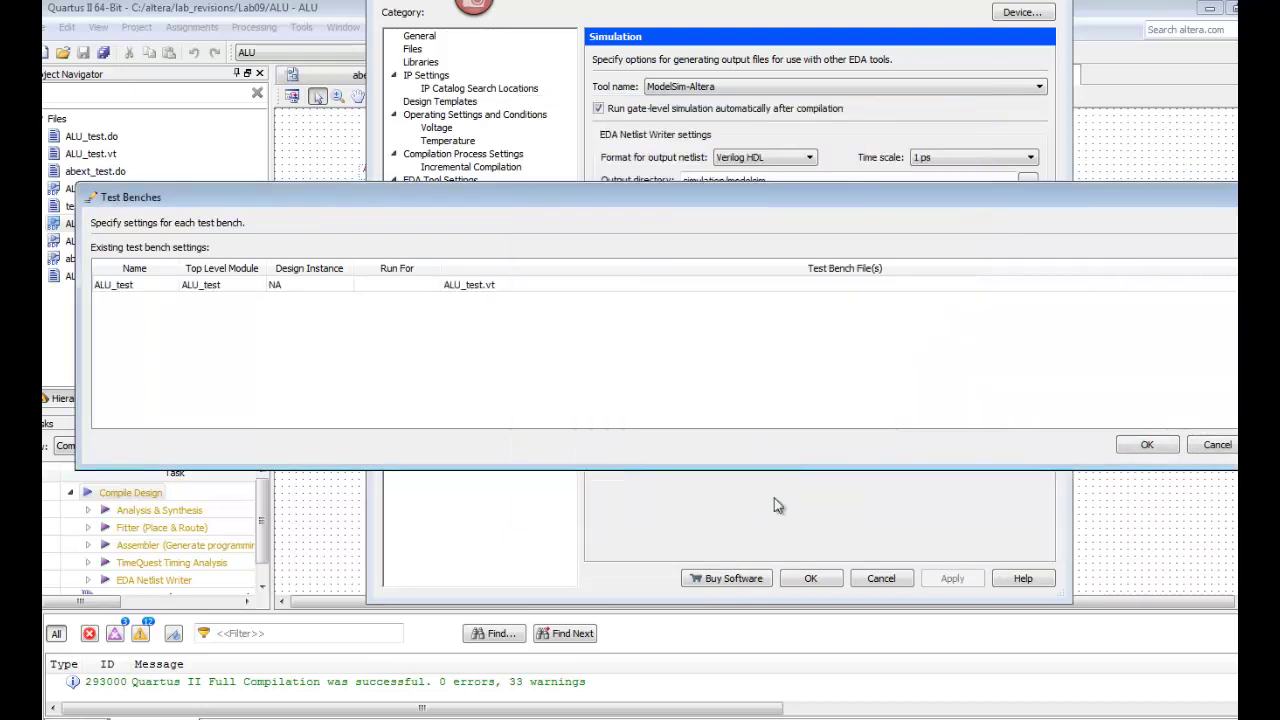
{"action": "left_click", "coordinate": [1144, 446]}
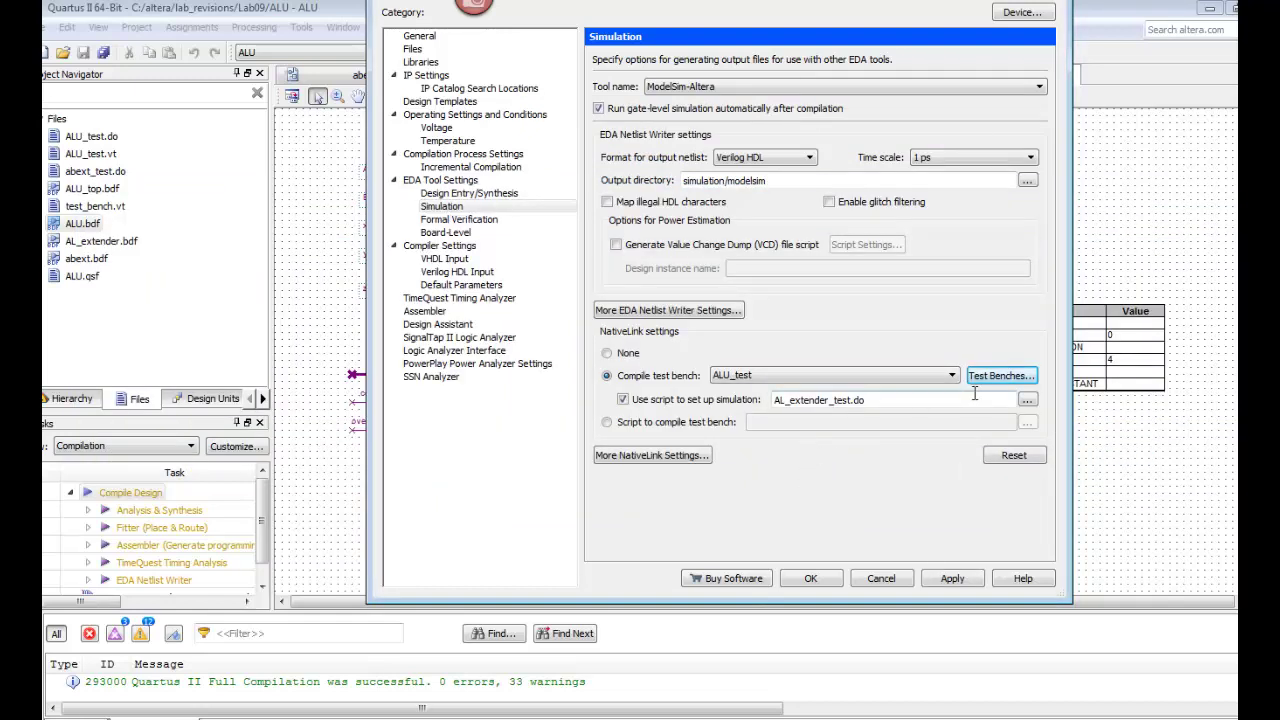
- Set ALU_test.do as the simulation setup script, apply the settings and run the full design compilation with gate-level simulation
{"action": "left_click", "coordinate": [1027, 400]}
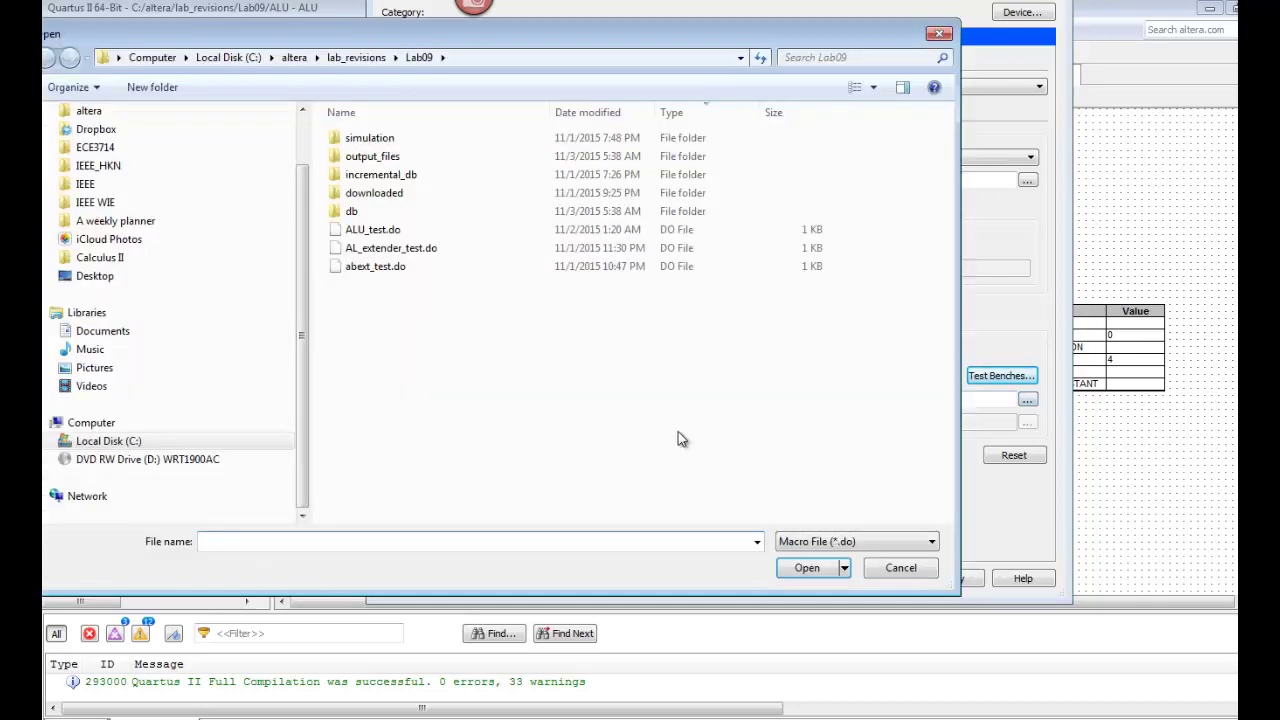
{"action": "double_click", "coordinate": [362, 230]}
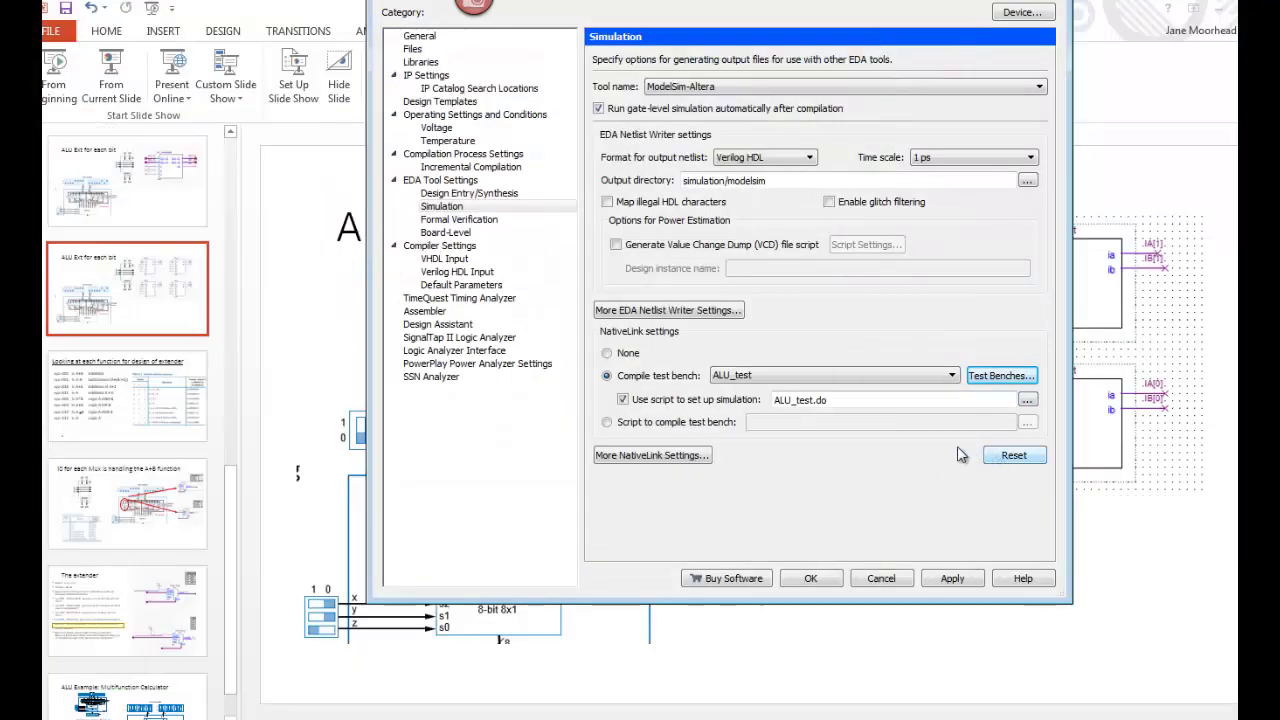
{"action": "left_click", "coordinate": [950, 579]}
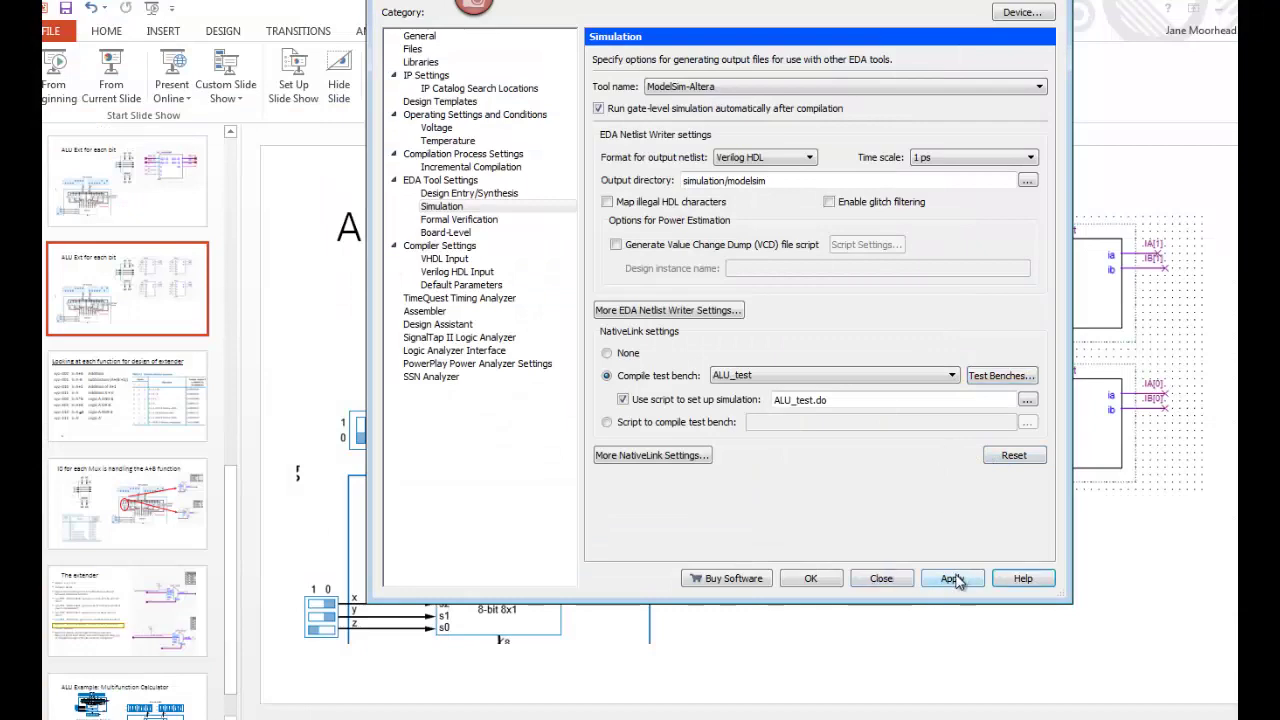
{"action": "left_click", "coordinate": [806, 580]}
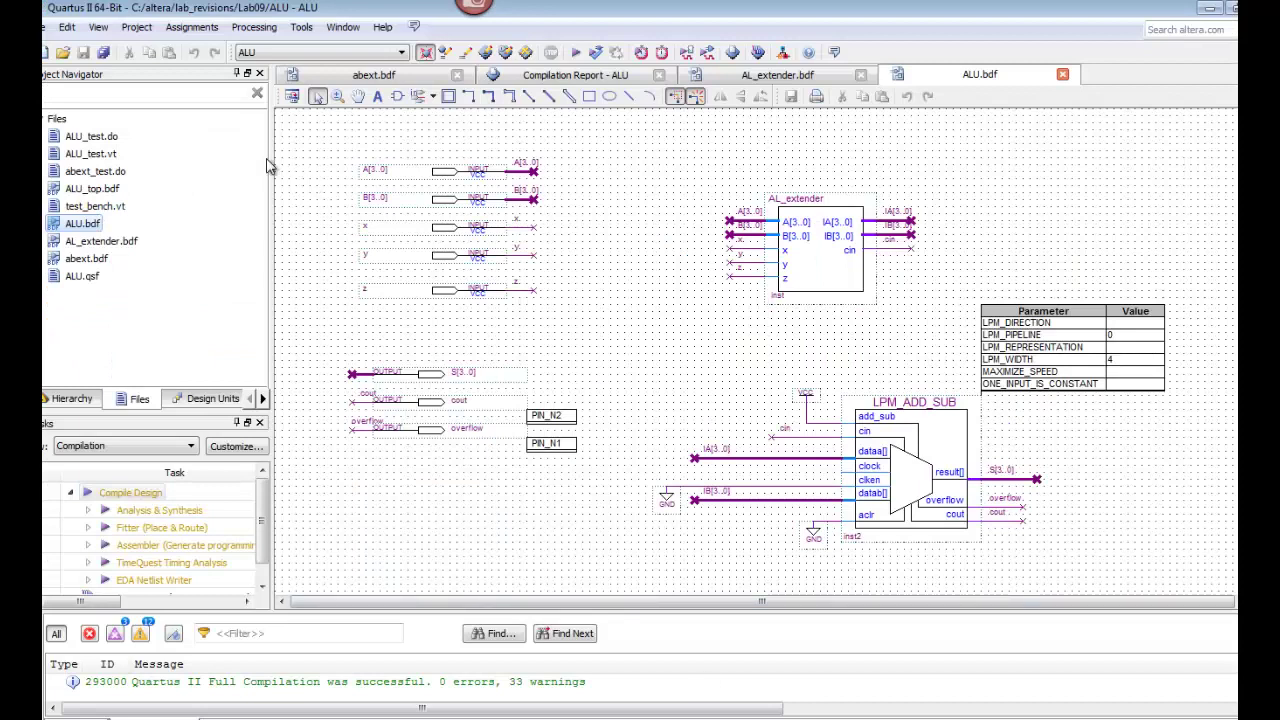
{"action": "double_click", "coordinate": [110, 495]}
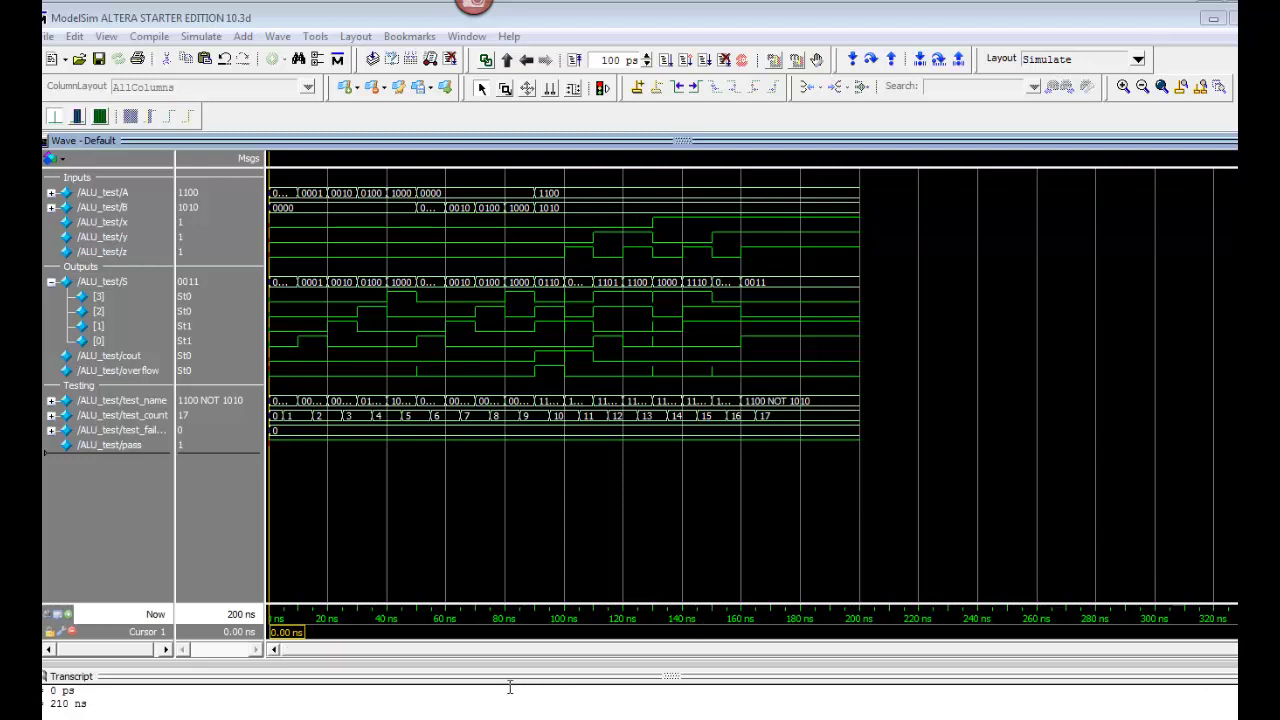
- Examine the early addition test cases of the ALU simulation up close in the waveform, starting from 0 ns
{"action": "left_click", "coordinate": [1124, 88]}
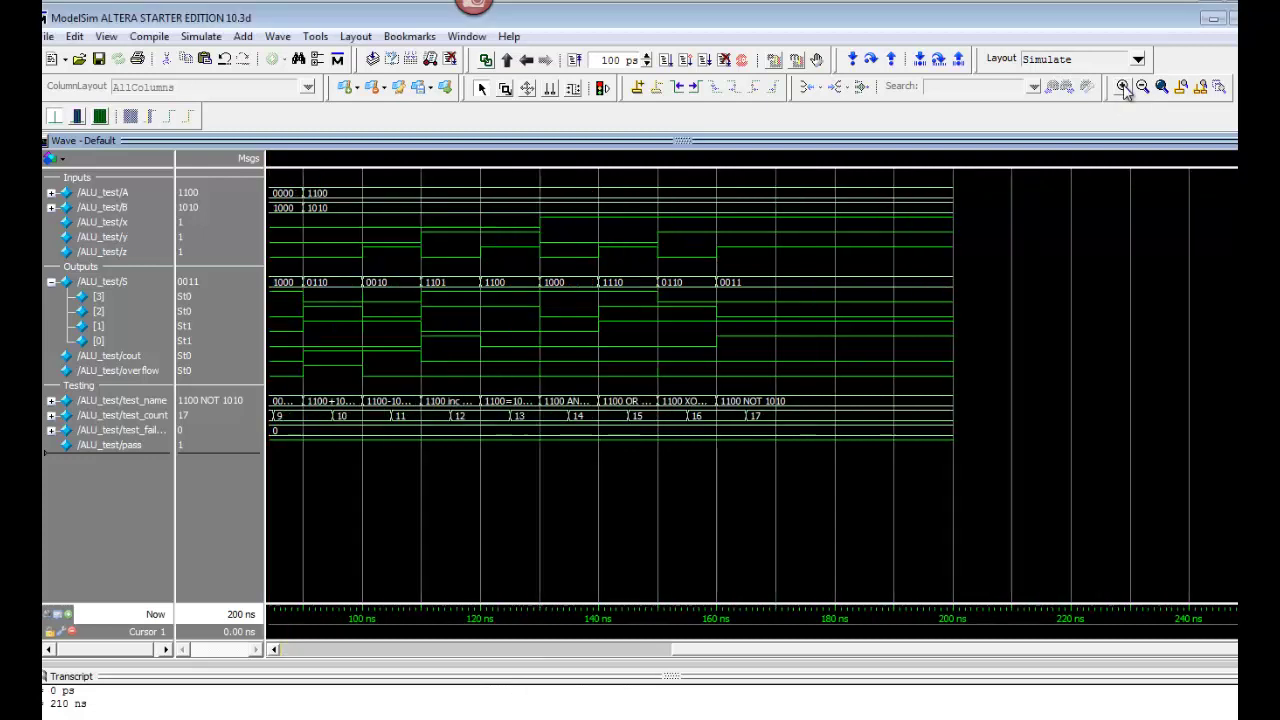
{"action": "left_click", "coordinate": [1124, 88]}
{"action": "left_click", "coordinate": [1125, 89]}
{"action": "left_click", "coordinate": [1124, 88]}
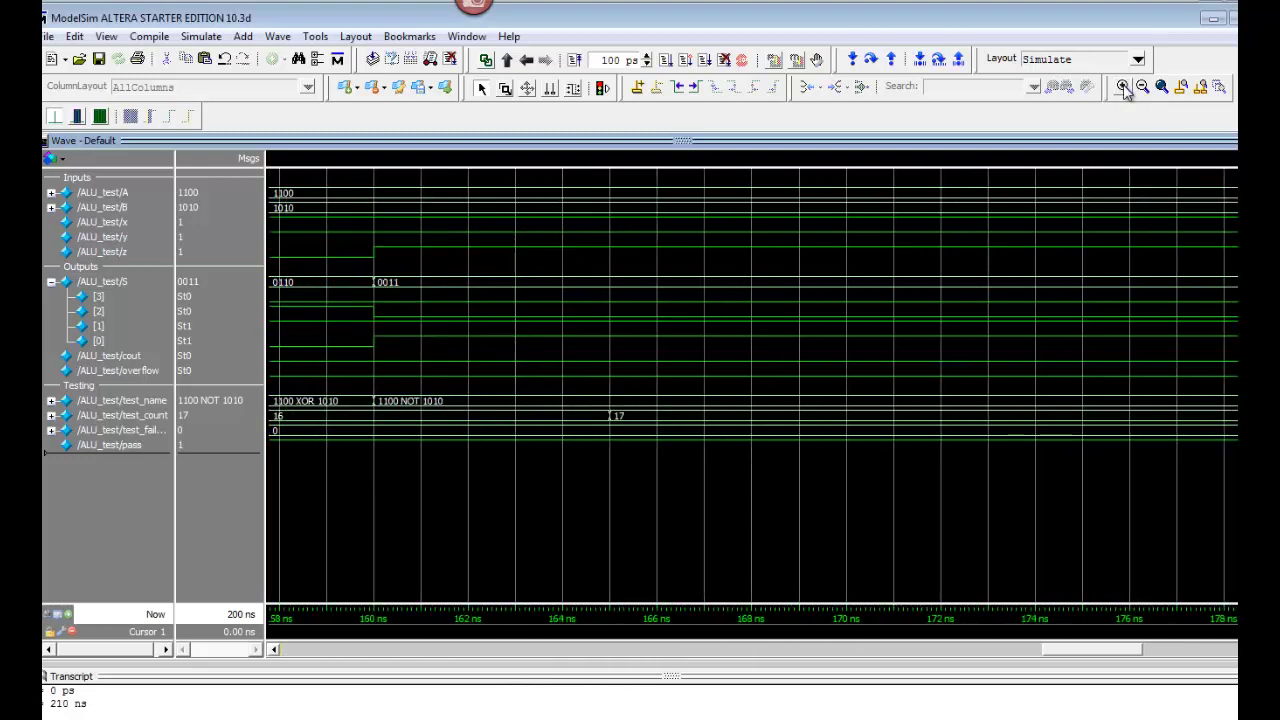
{"action": "left_click", "coordinate": [1124, 88]}
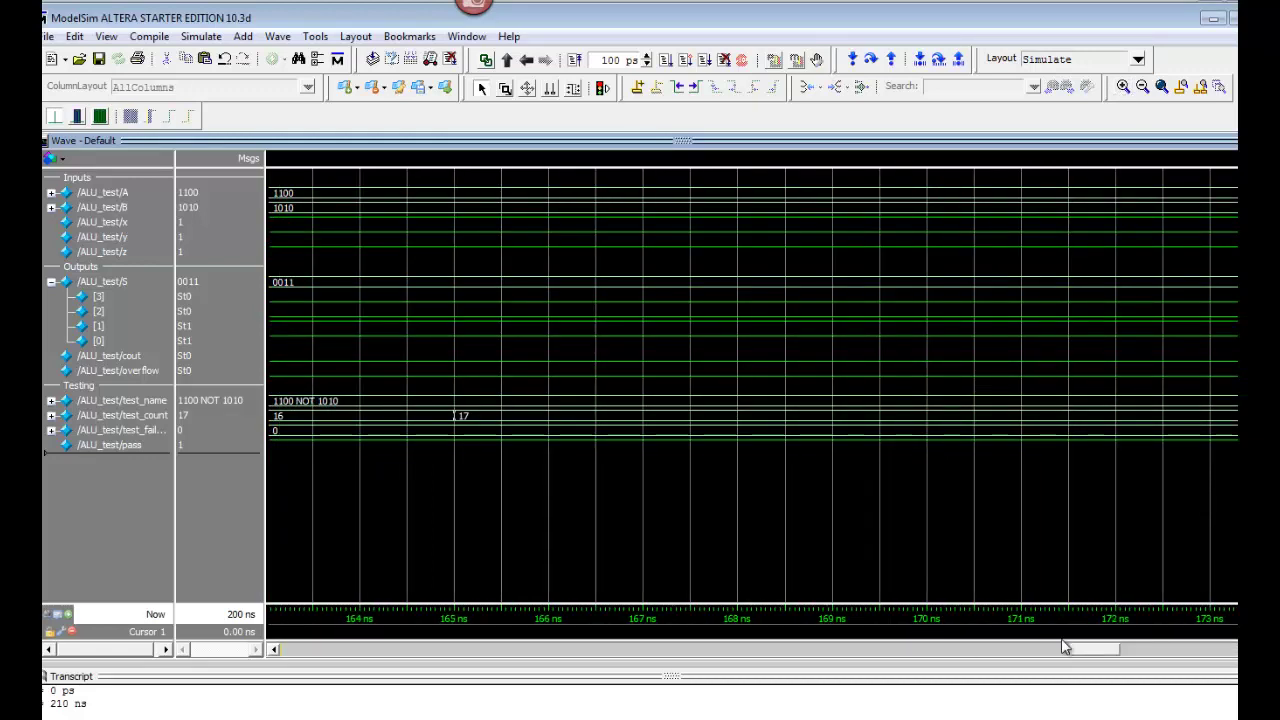
{"action": "left_click_drag", "start_coordinate": [1085, 652], "coordinate": [272, 712]}
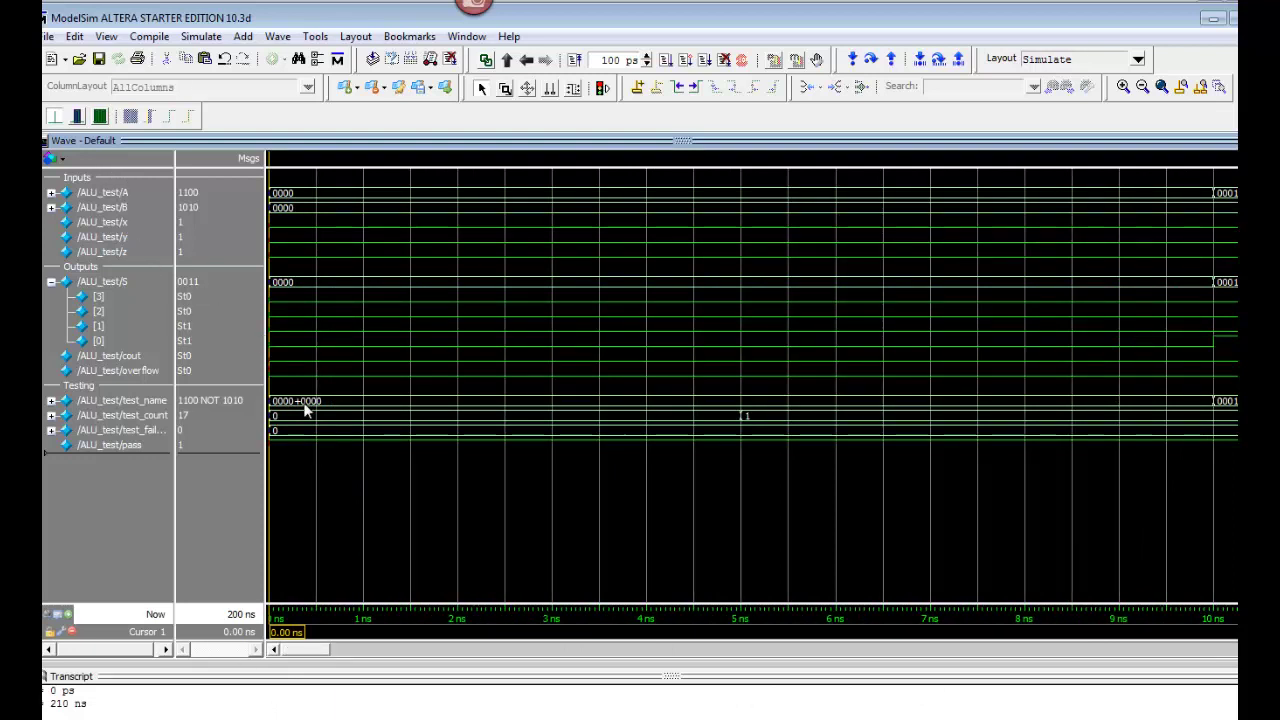
{"action": "left_click_drag", "start_coordinate": [312, 652], "coordinate": [488, 669]}
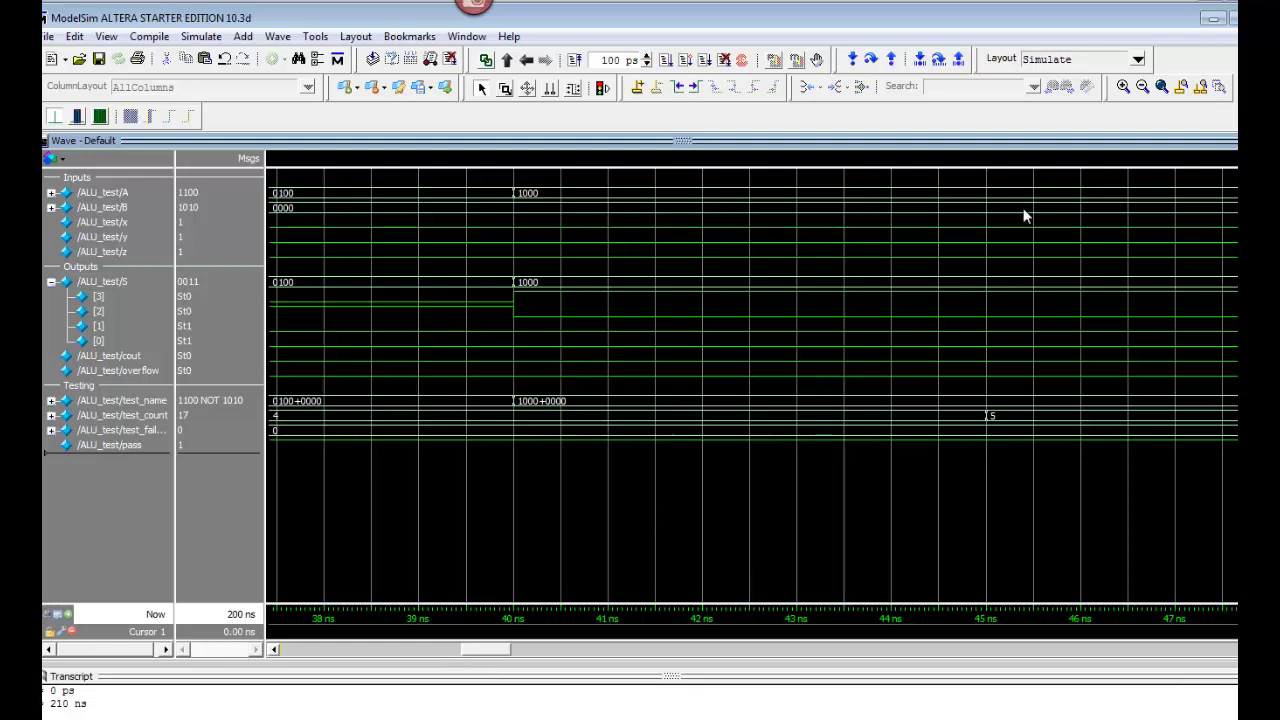
- Review the ALU outputs, test names and test counts across the arithmetic and logic operations up to 200 ns
{"action": "left_click", "coordinate": [1143, 88]}
{"action": "left_click", "coordinate": [1143, 88]}
{"action": "left_click", "coordinate": [1143, 88]}
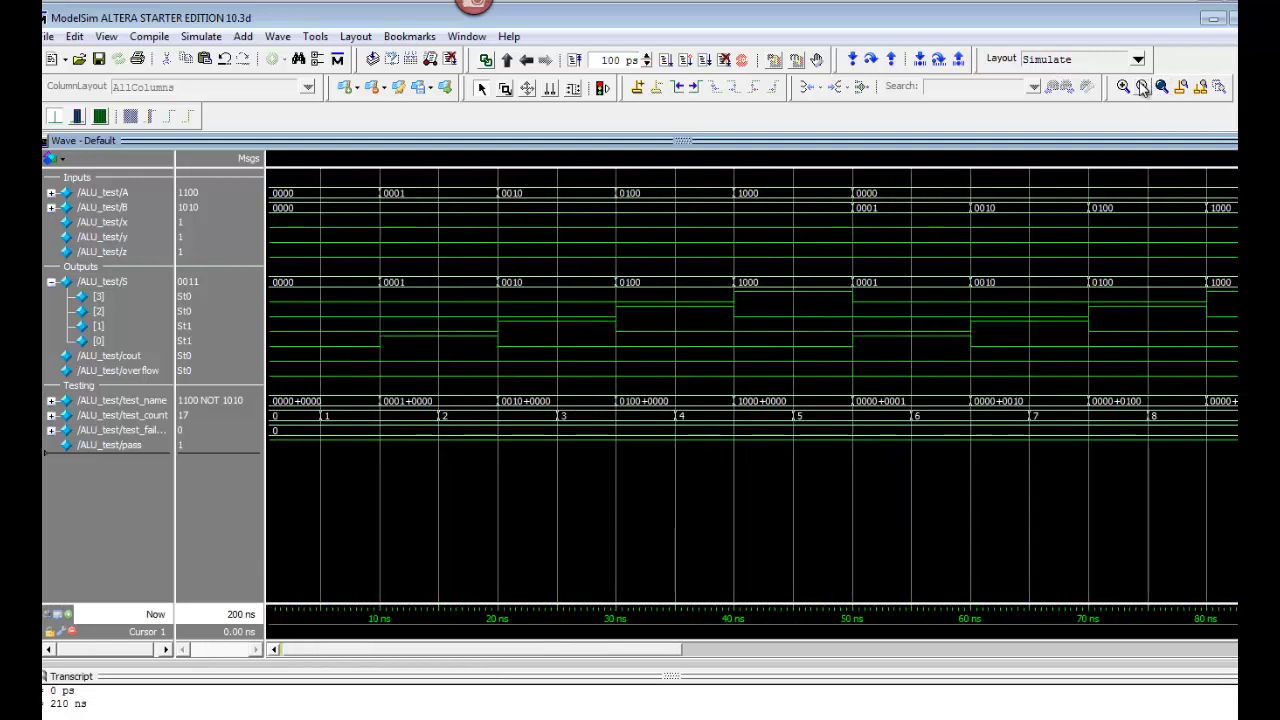
{"action": "left_click", "coordinate": [1143, 88]}
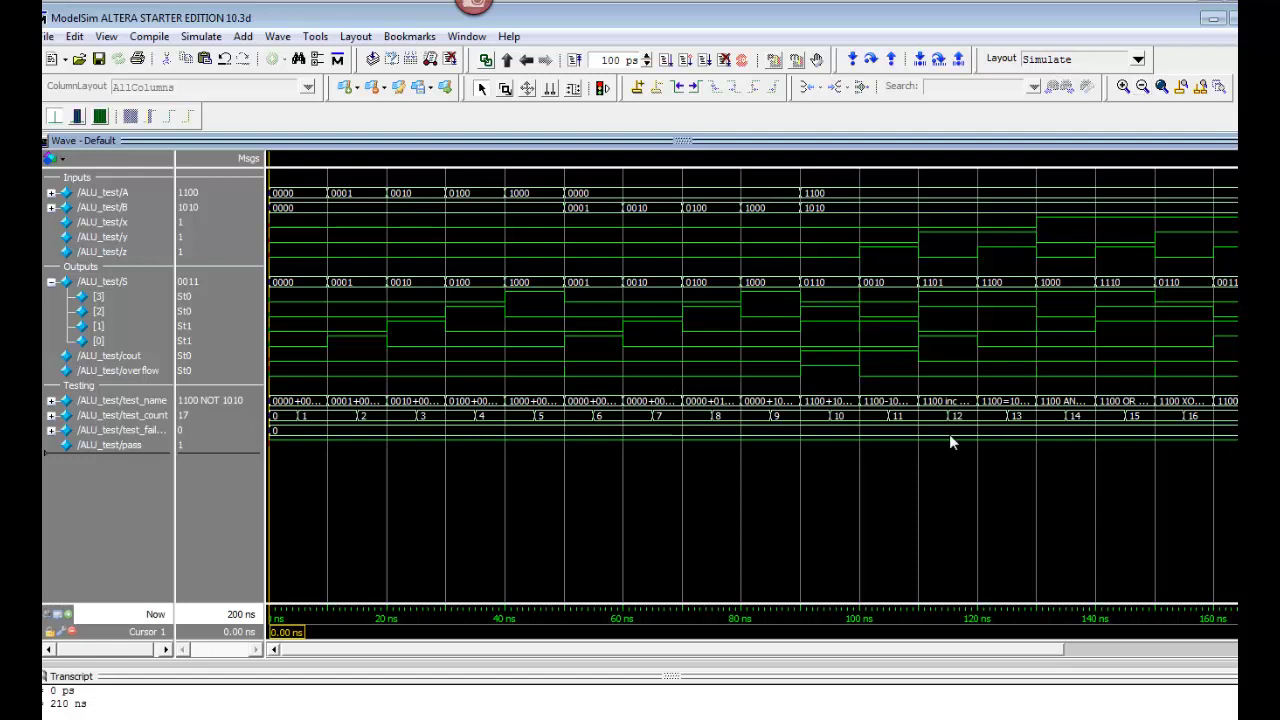
{"action": "mouse_move", "coordinate": [1167, 401]}
{"action": "left_click_drag", "start_coordinate": [537, 660], "coordinate": [723, 665]}
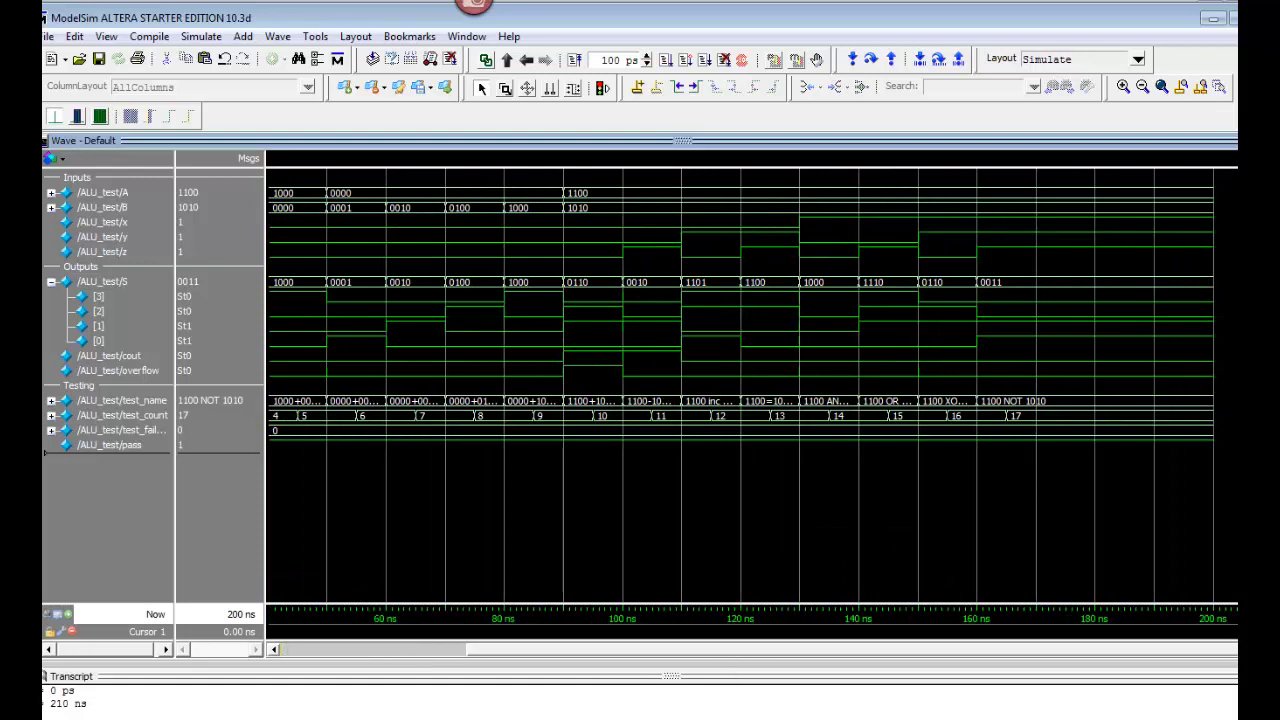
- Quit ModelSim and open the ALU_top.bdf schematic in Quartus II
{"action": "key", "text": "alt+F4"}
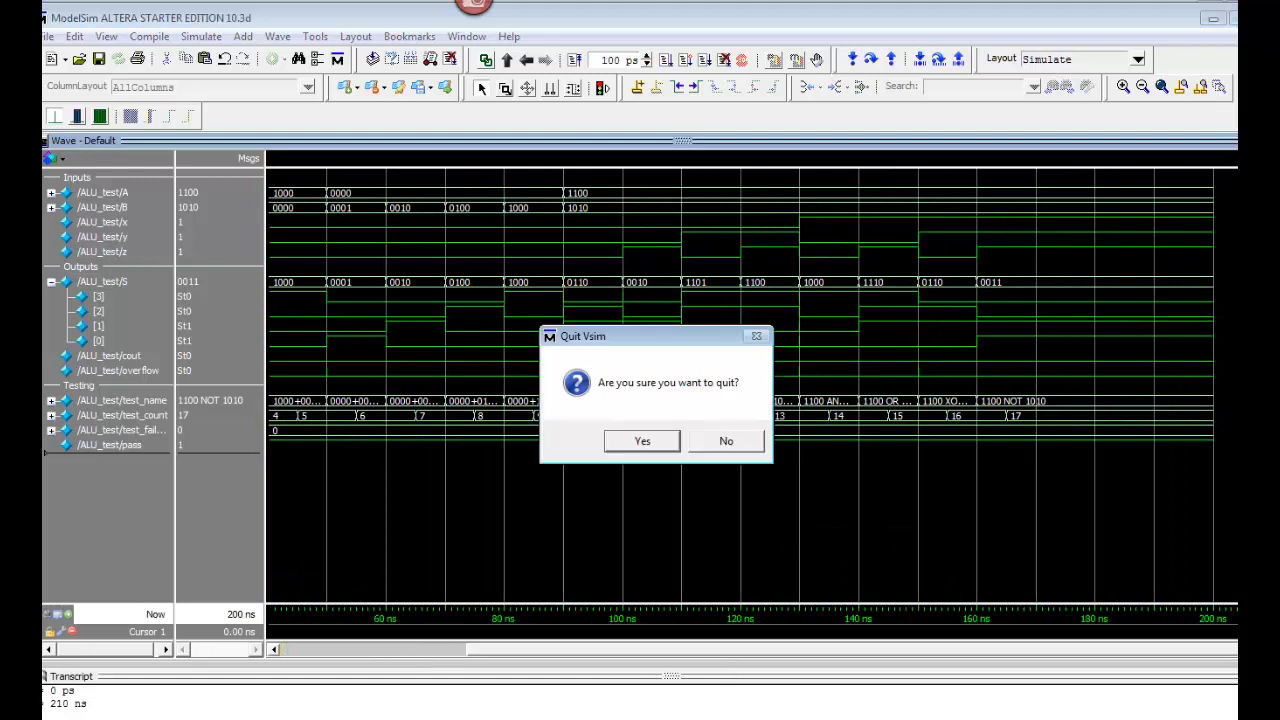
{"action": "left_click", "coordinate": [652, 440]}
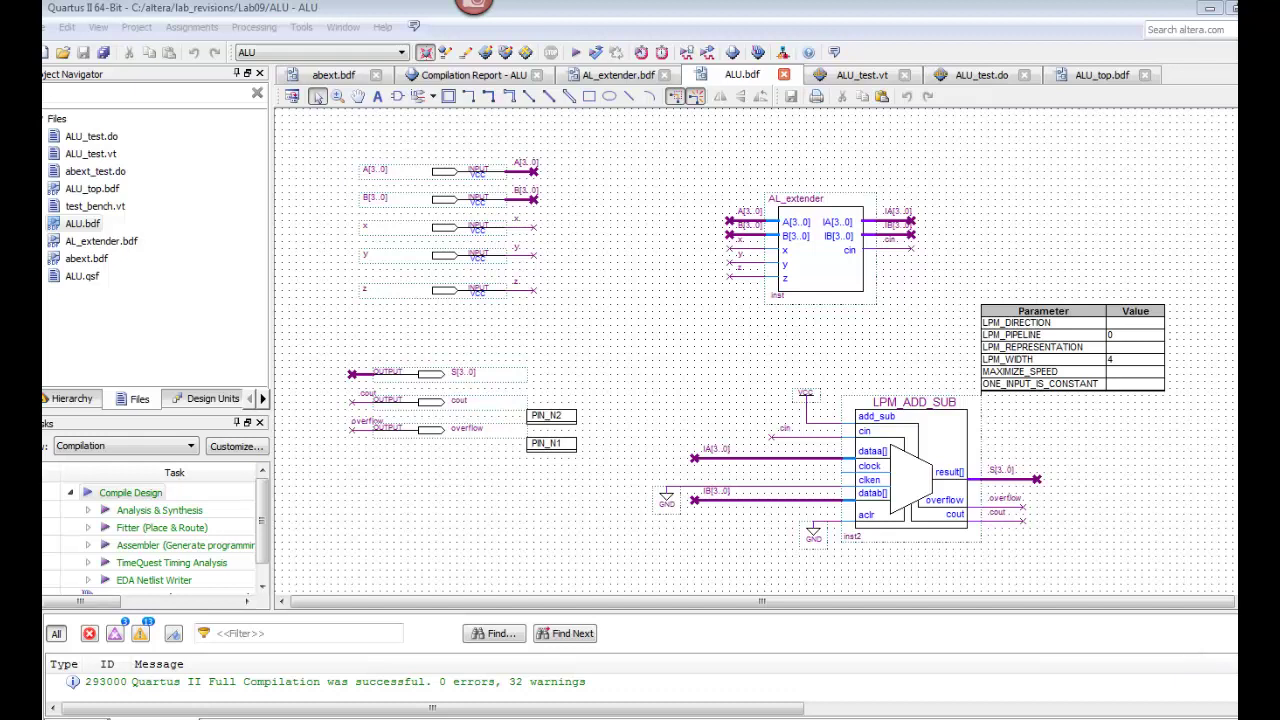
{"action": "double_click", "coordinate": [80, 191]}
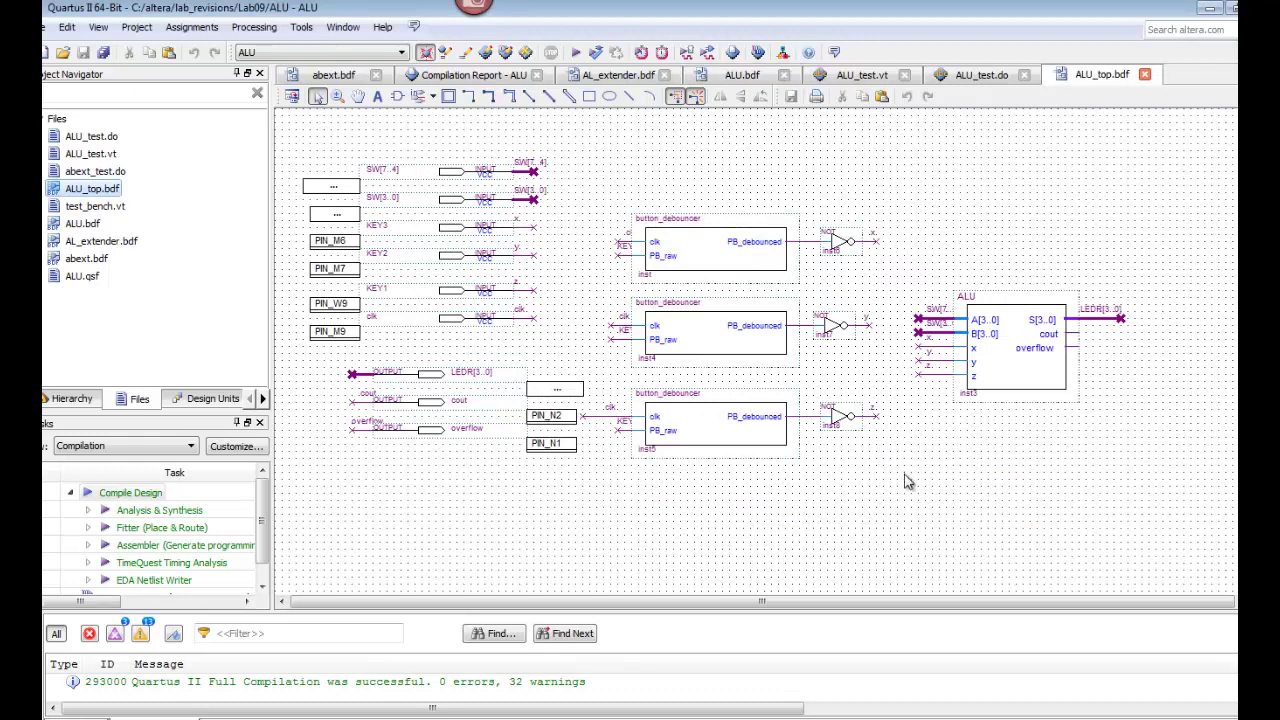